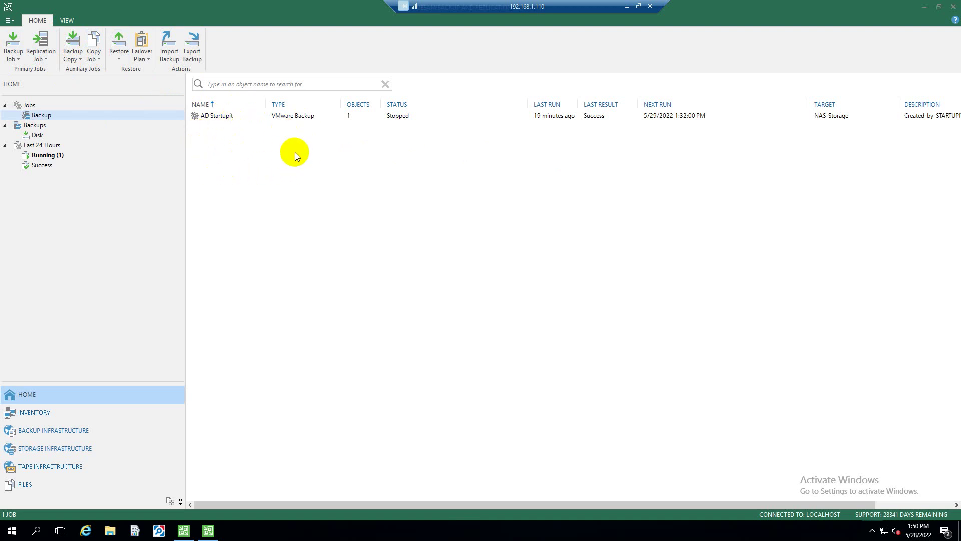
Show the AD Startupit job's last run details (40.0 GB processed) and switch to the 192.168.1.114 session
left_click(40, 118)
left_click(209, 116)
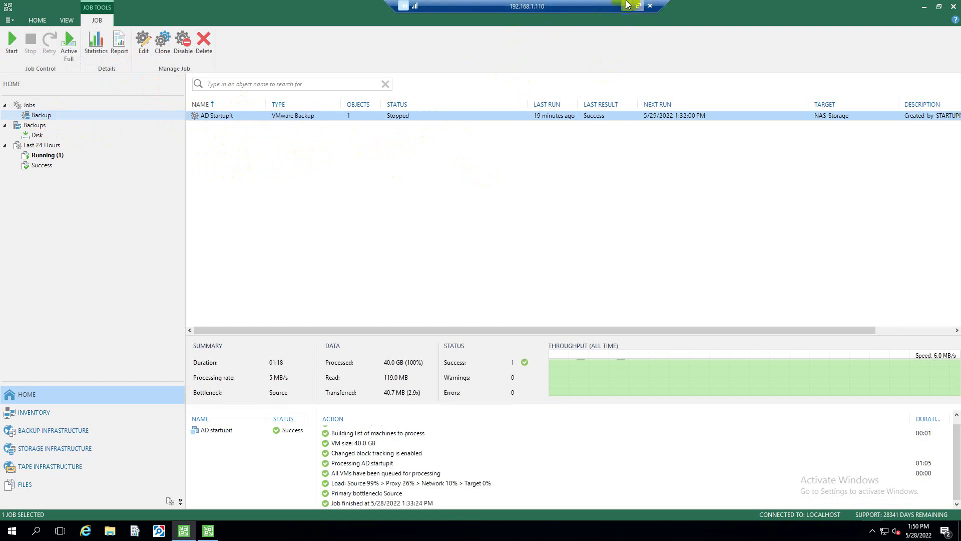
left_click(627, 7)
mouse_move(435, 529)
left_click(507, 465)
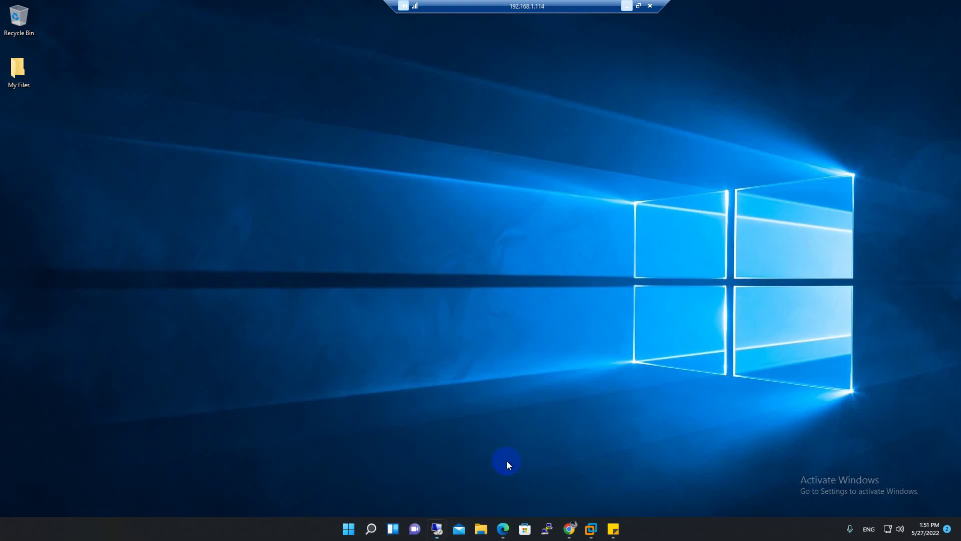
Refresh the 192.168.1.114 desktop, move My Files rightward, and return to the Veeam session
right_click(264, 76)
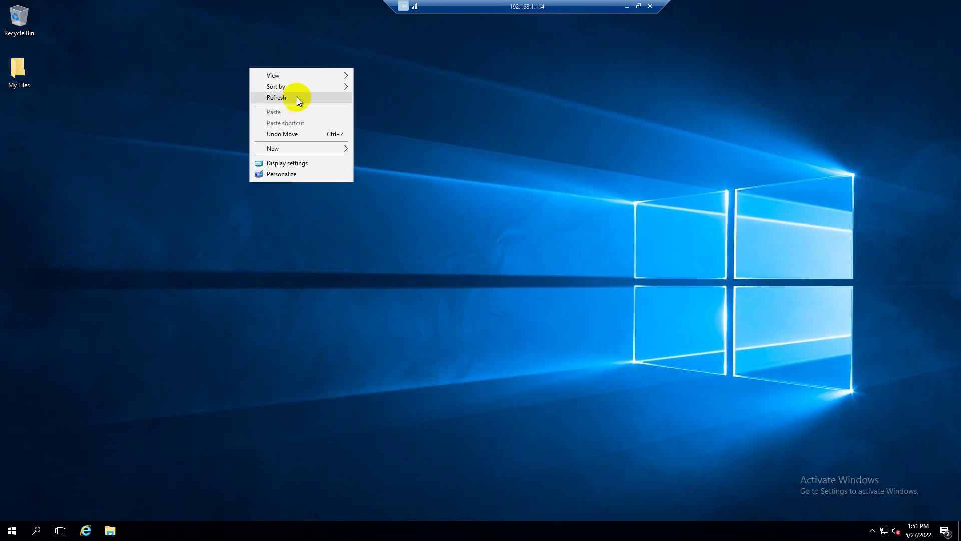
left_click(296, 97)
left_click_drag(22, 74, 118, 78)
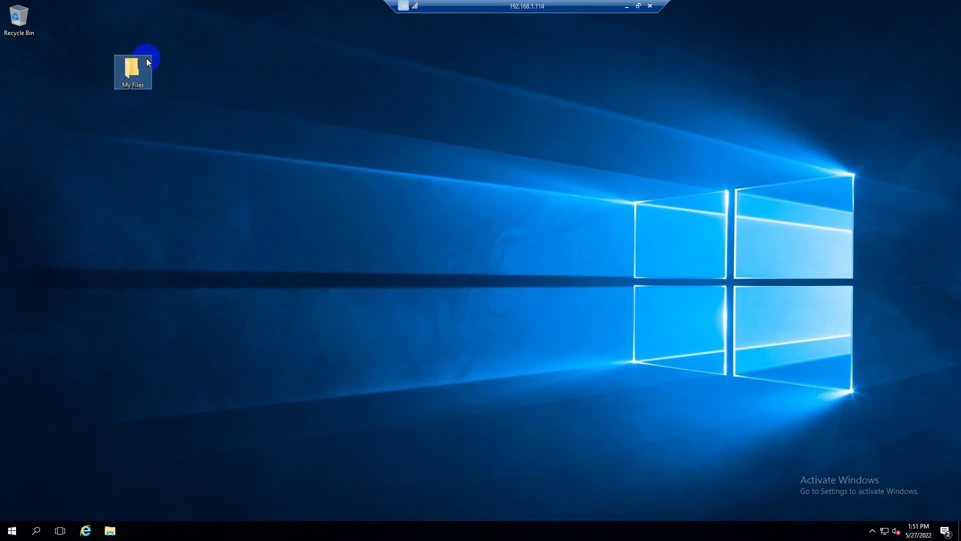
left_click(626, 6)
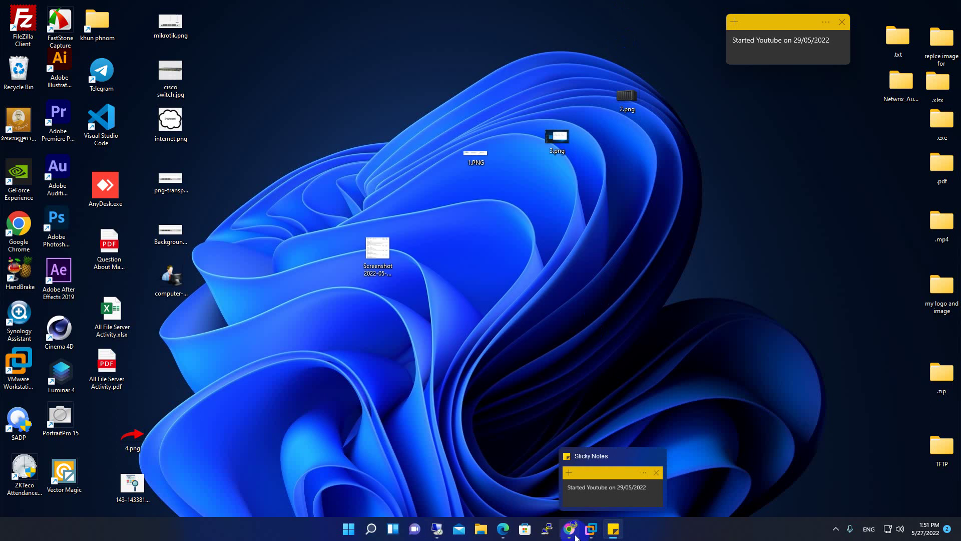
mouse_move(437, 528)
left_click(389, 468)
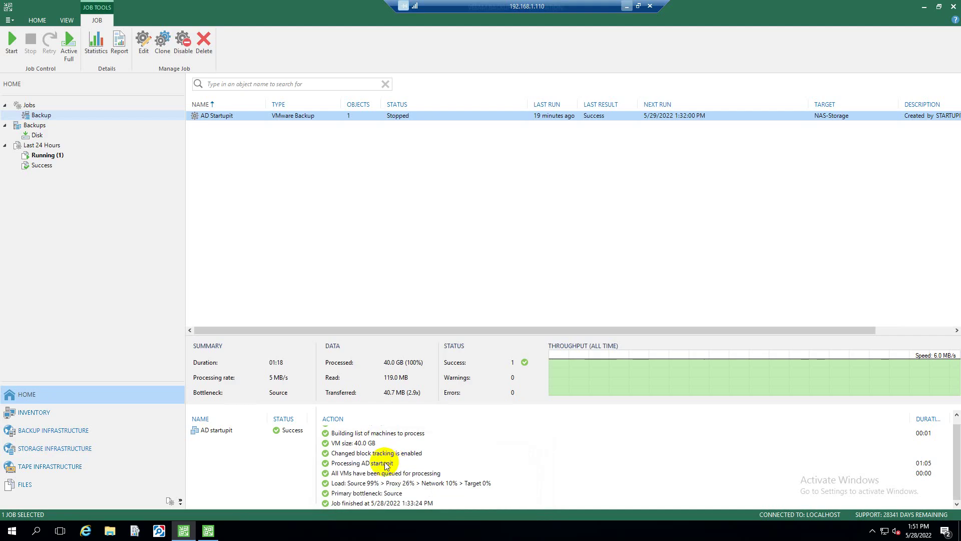
Start the AD Startupit backup job, then check the 192.168.1.114 session while it runs
right_click(279, 118)
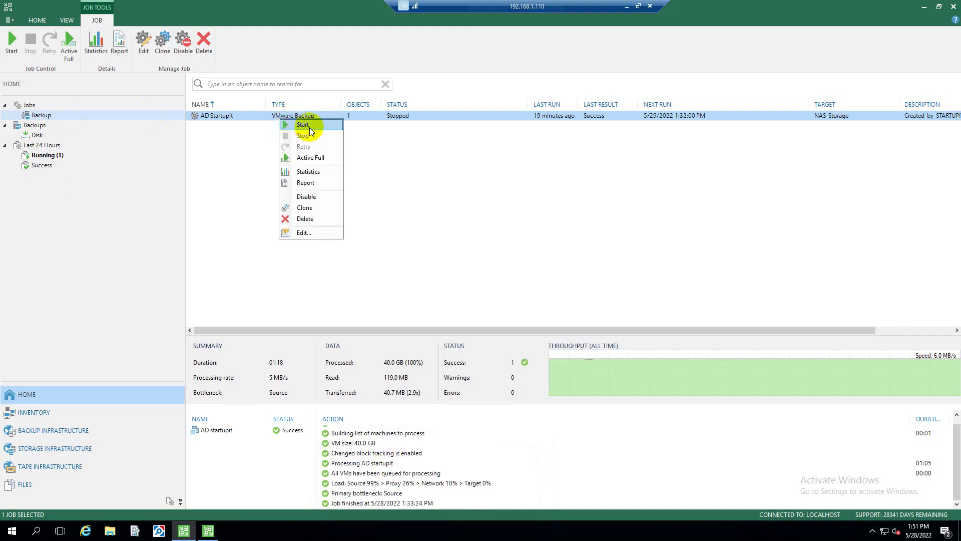
left_click(307, 126)
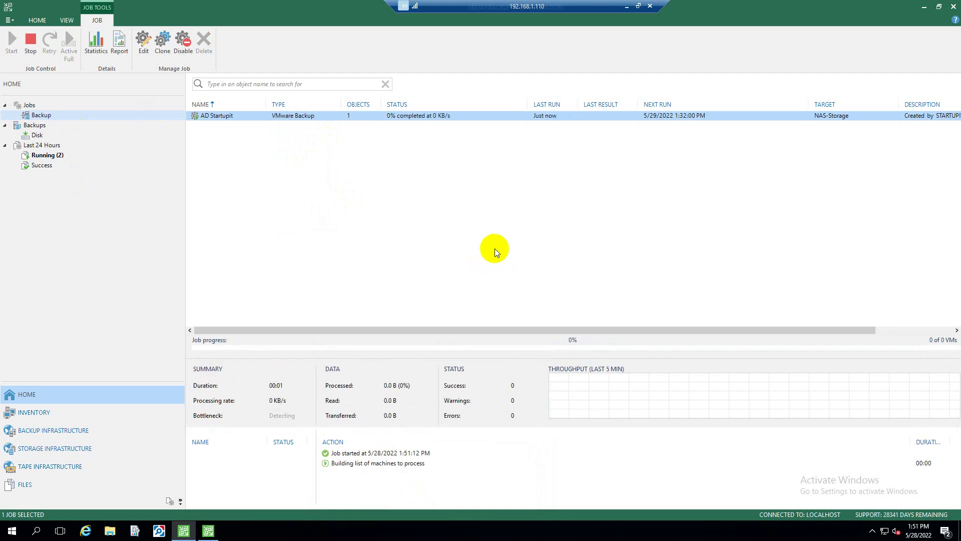
left_click(627, 6)
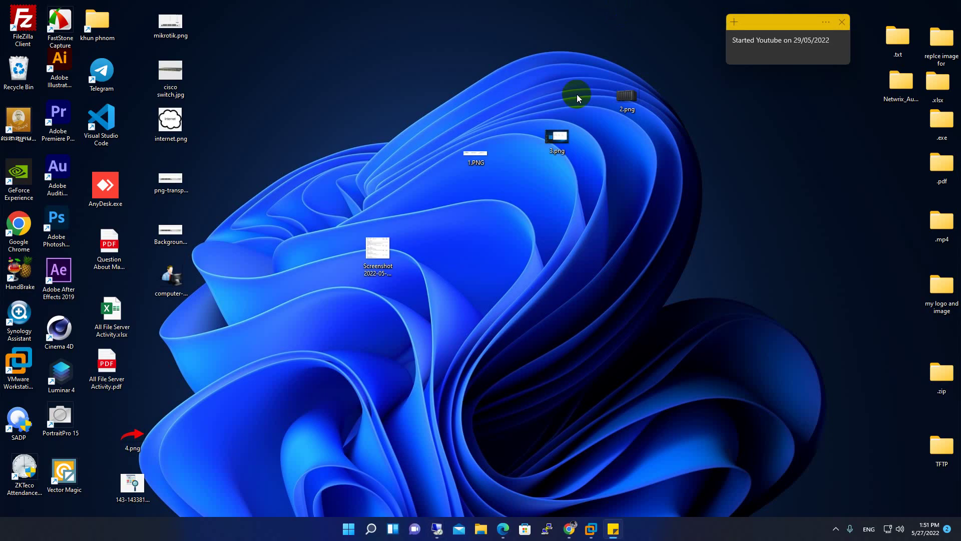
left_click(437, 528)
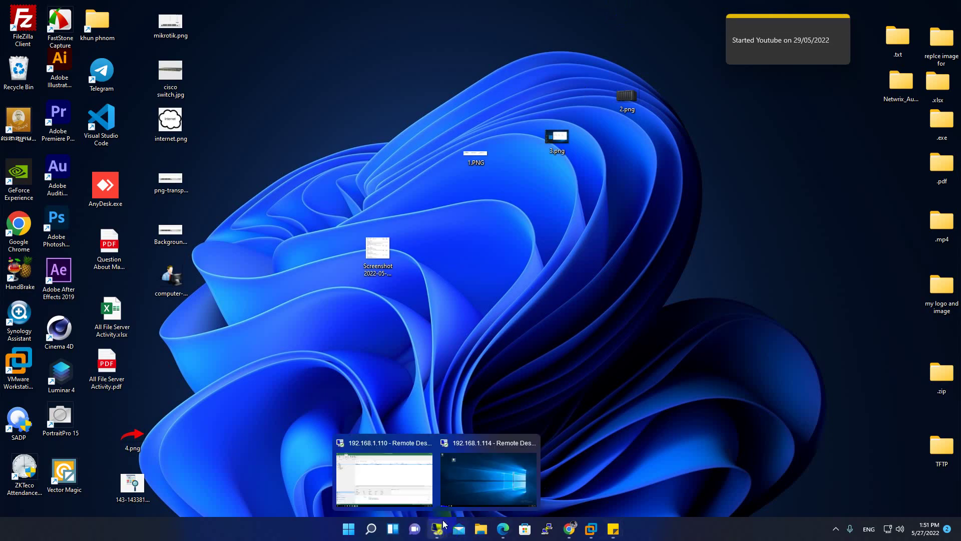
left_click(478, 470)
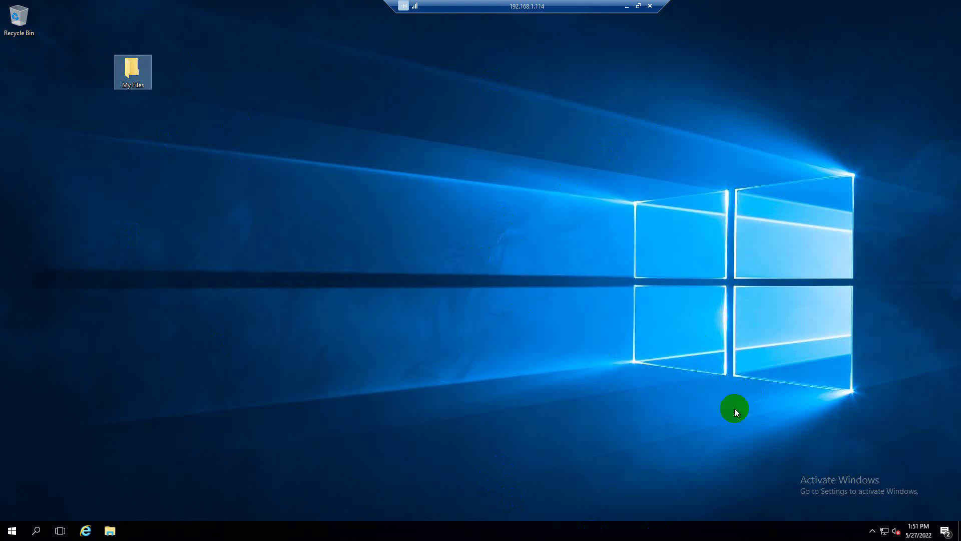
Watch the AD Startupit rerun finish in Veeam, then minimize the session to the local desktop
left_click(627, 7)
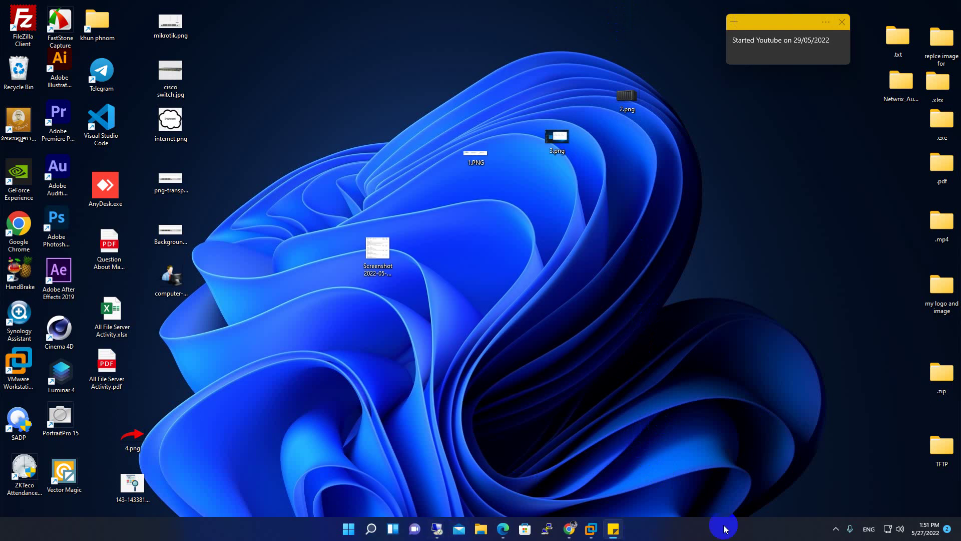
left_click(437, 528)
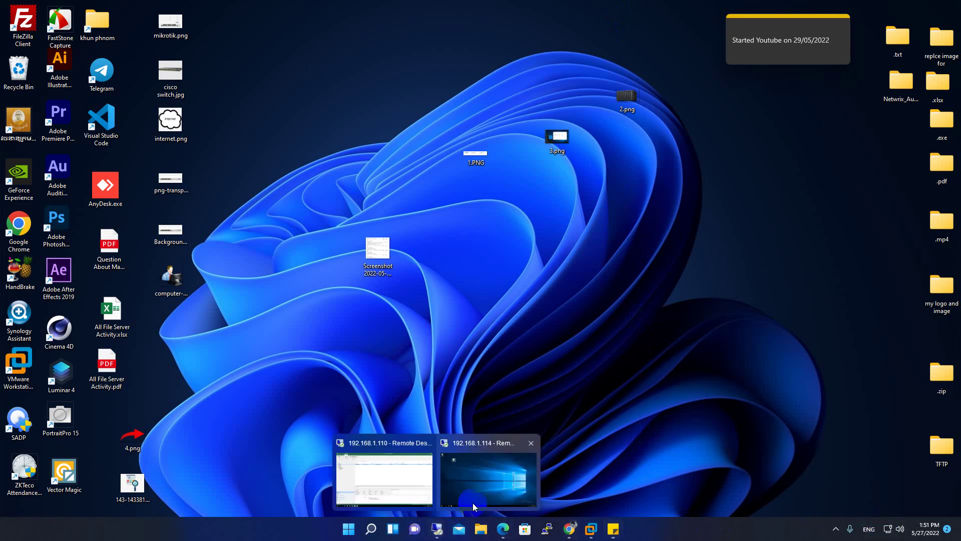
left_click(377, 471)
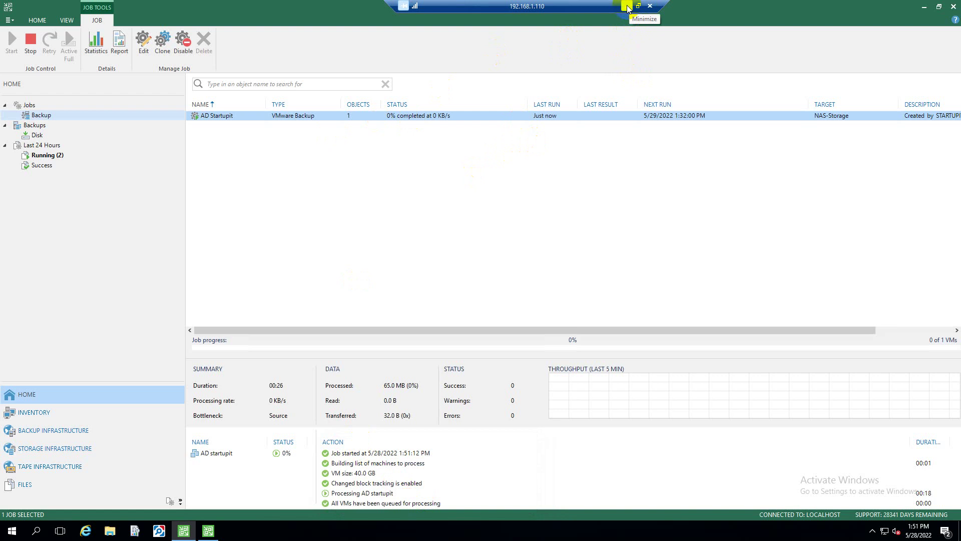
left_click(628, 6)
left_click(836, 528)
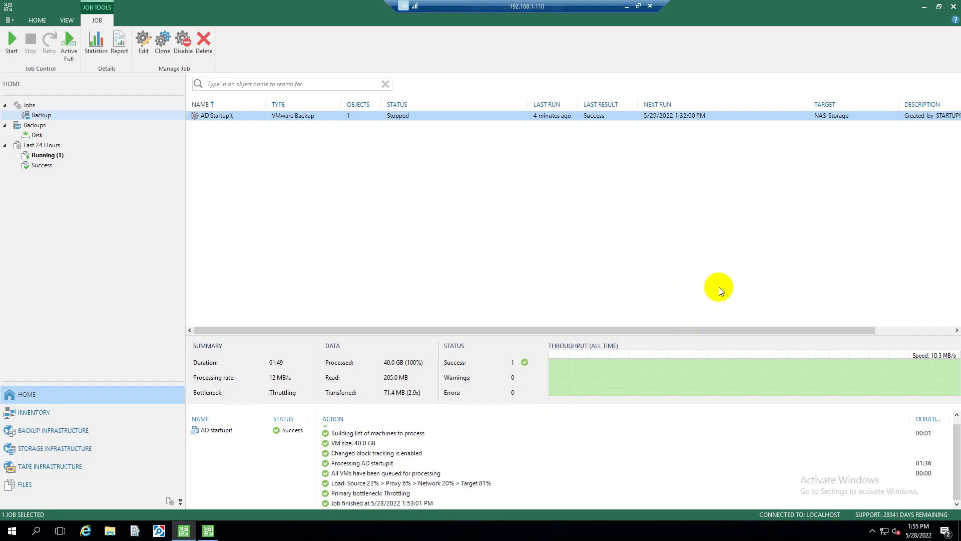
left_click(627, 6)
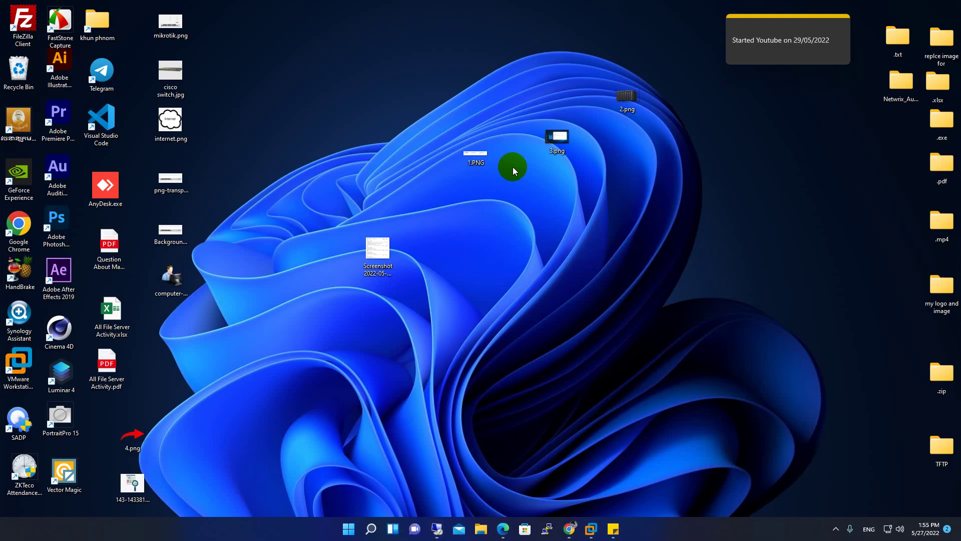
Delete the My Files folder from the 192.168.1.114 server desktop
mouse_move(437, 529)
left_click(486, 506)
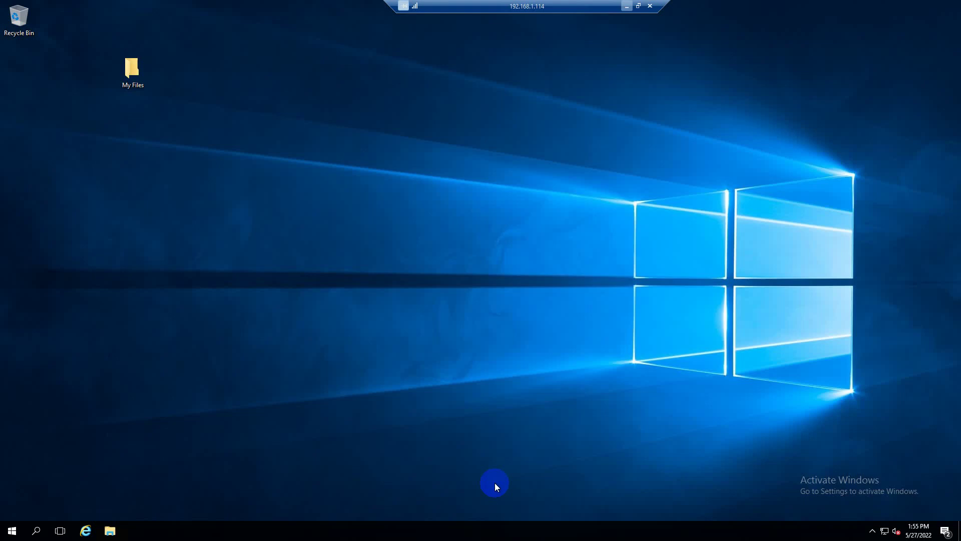
right_click(275, 121)
left_click(302, 152)
left_click_drag(219, 128, 154, 76)
key("Delete")
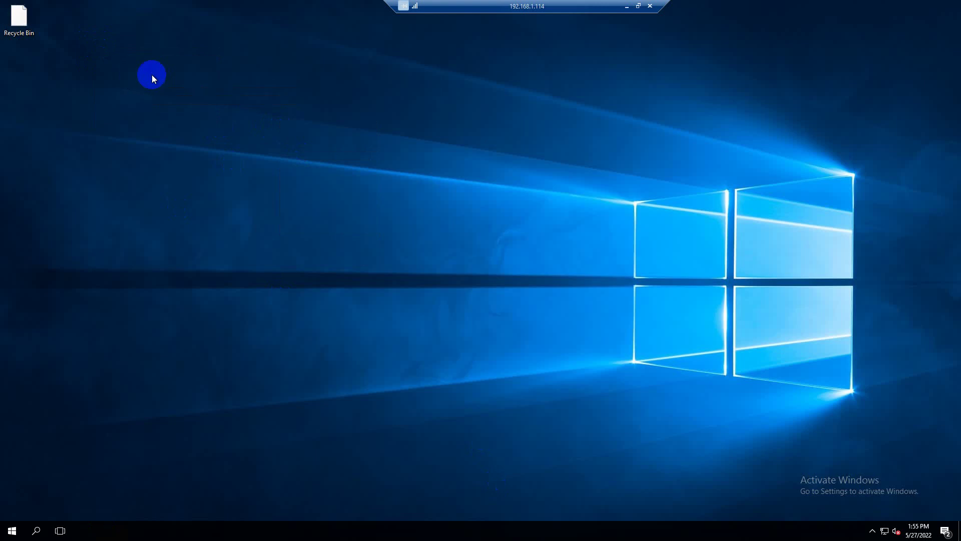
Empty the Recycle Bin to permanently remove My Files, and refresh the desktop
right_click(19, 14)
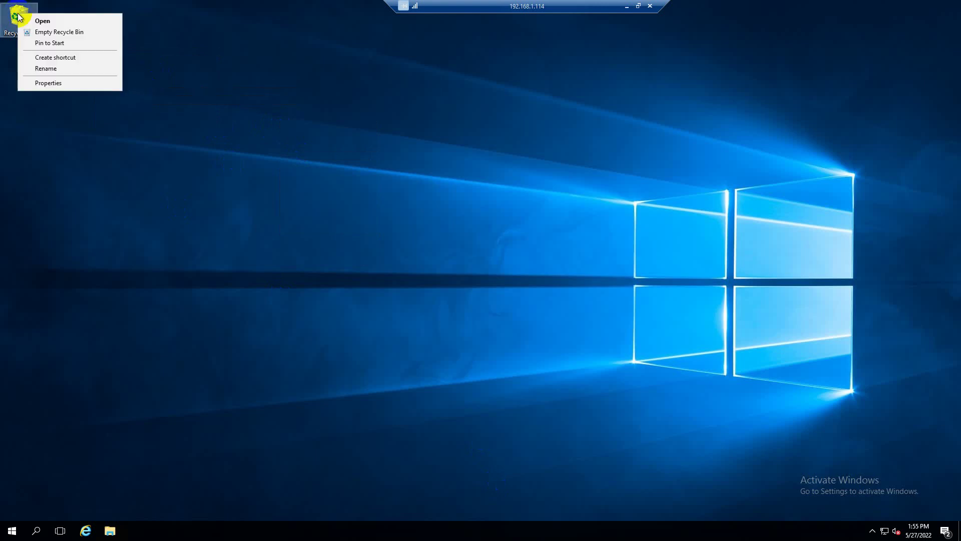
left_click(45, 33)
left_click(518, 307)
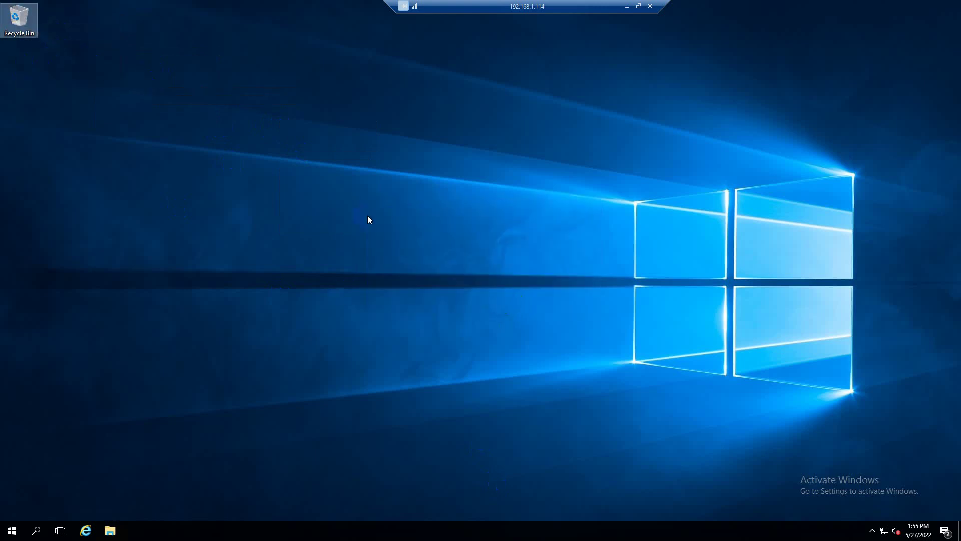
right_click(209, 88)
left_click(267, 128)
right_click(210, 70)
left_click(253, 100)
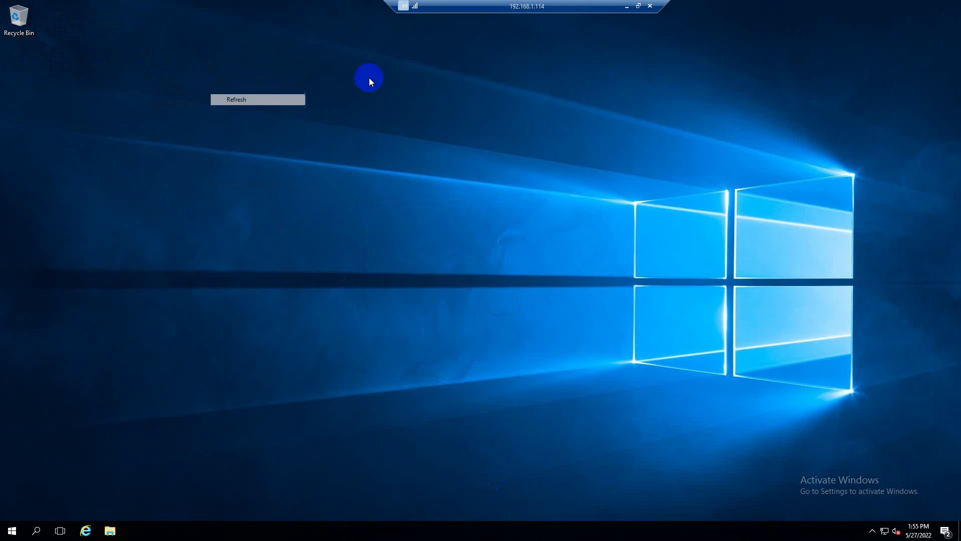
Return from the 192.168.1.114 session to the Veeam server session
left_click(628, 7)
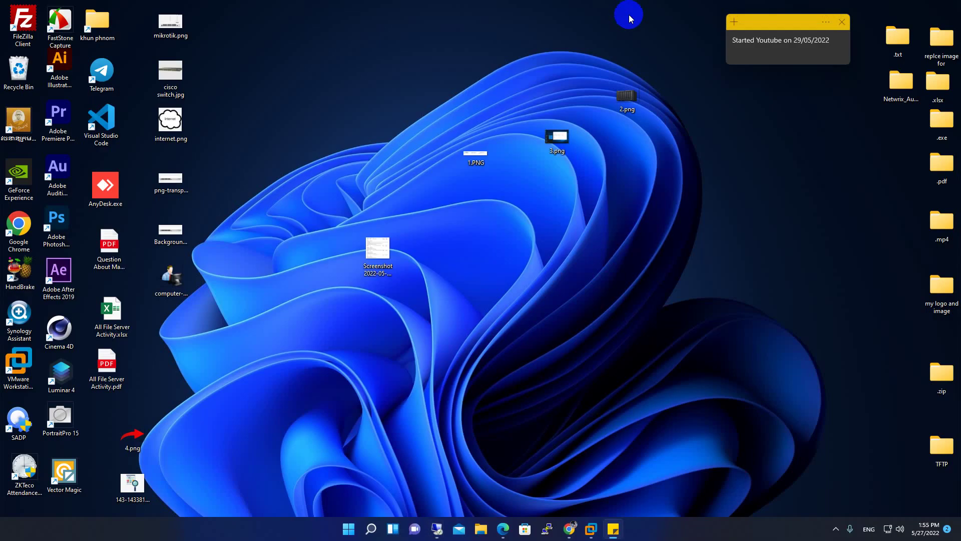
mouse_move(444, 532)
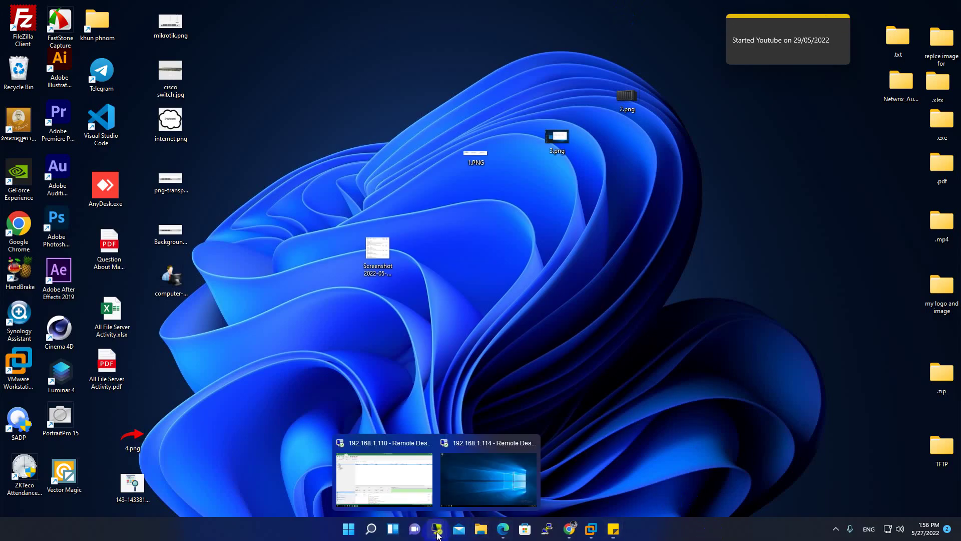
left_click(403, 486)
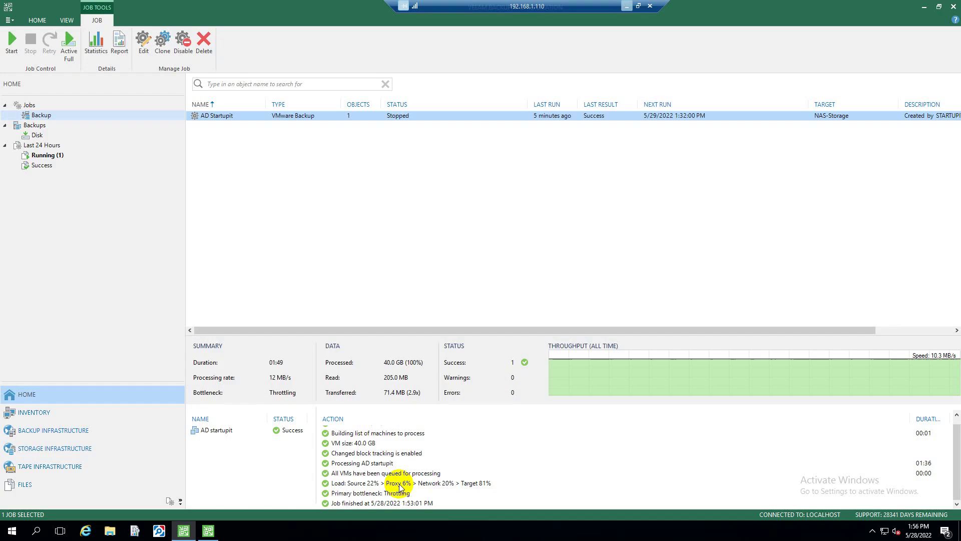
From Backups > Disk, start a Microsoft Windows guest-file restore for the AD startupit backup
left_click(37, 138)
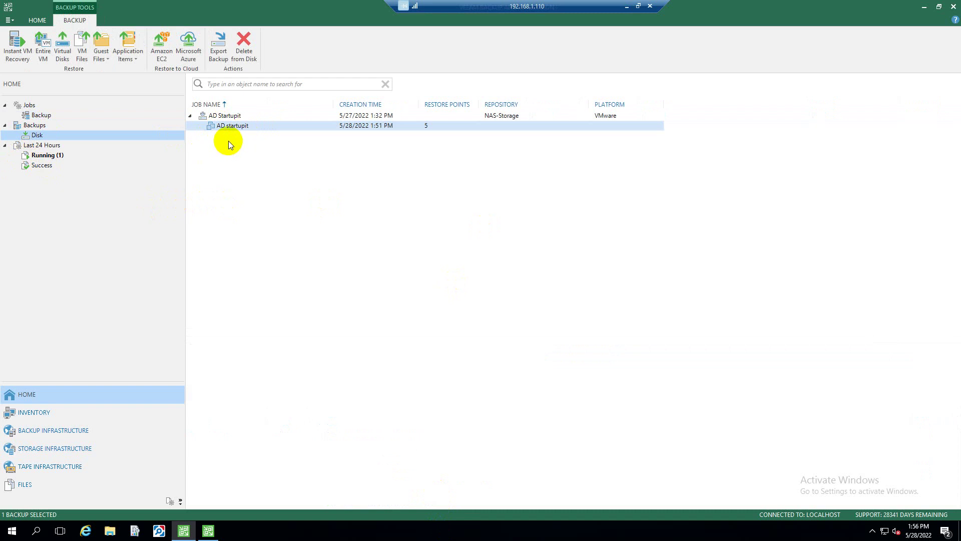
right_click(243, 127)
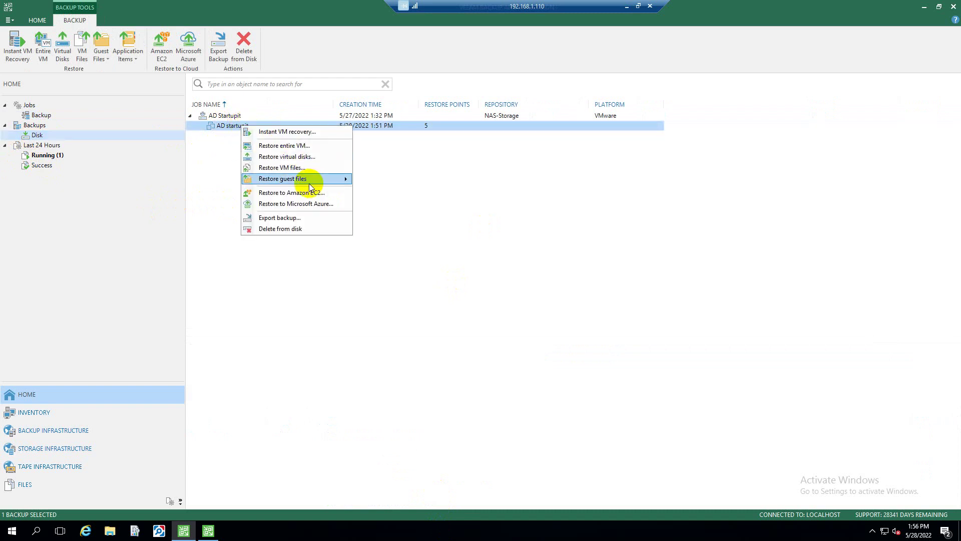
mouse_move(302, 183)
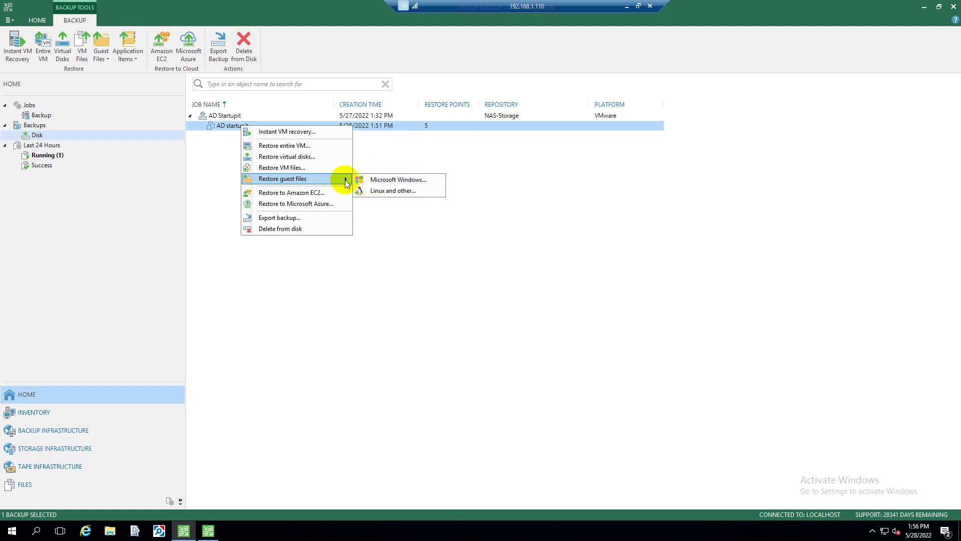
left_click(397, 181)
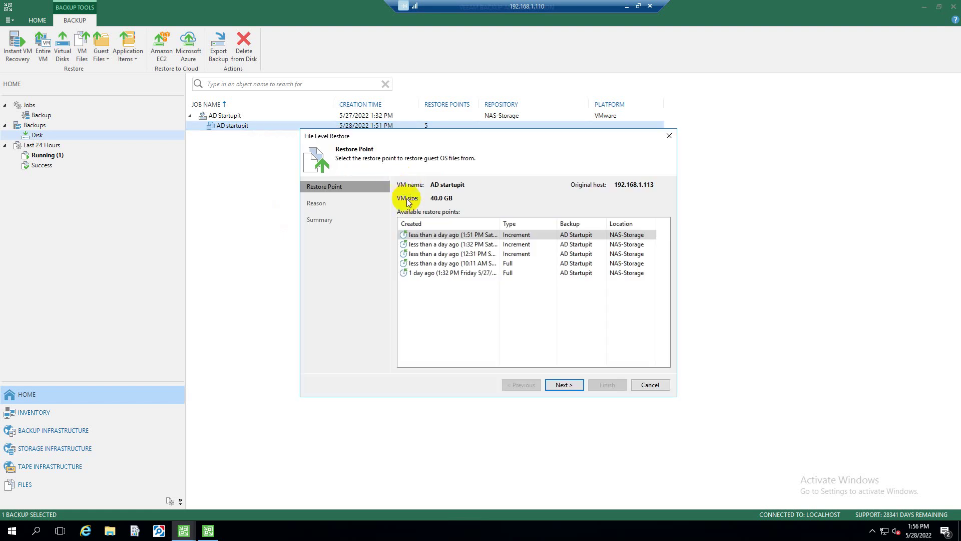
Compare the full and 1:51 PM restore points, then open File Explorer at This PC
left_click(461, 272)
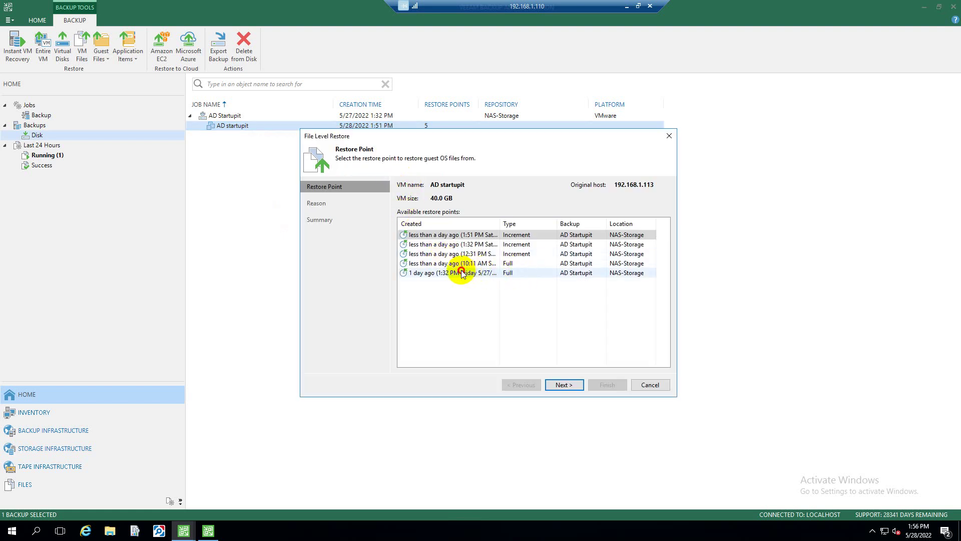
left_click(466, 240)
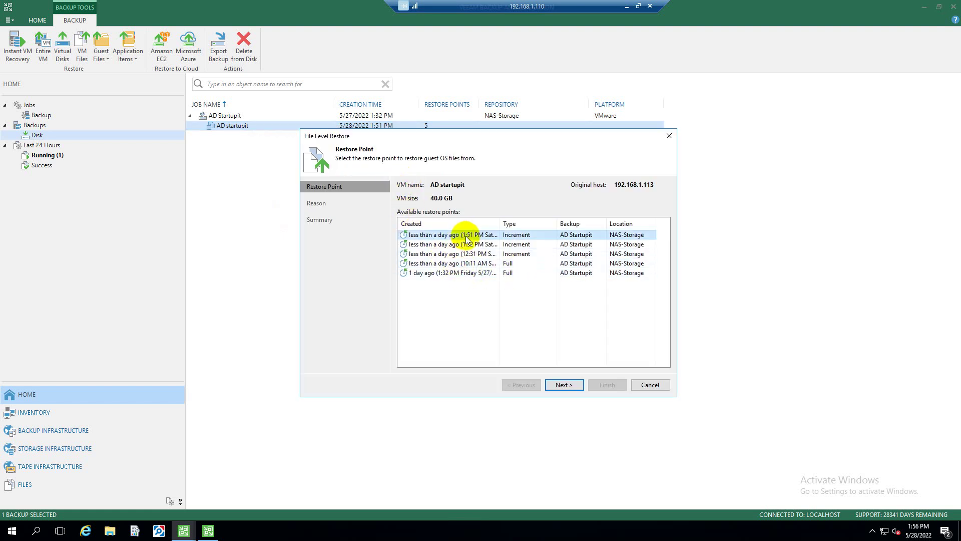
left_click(562, 300)
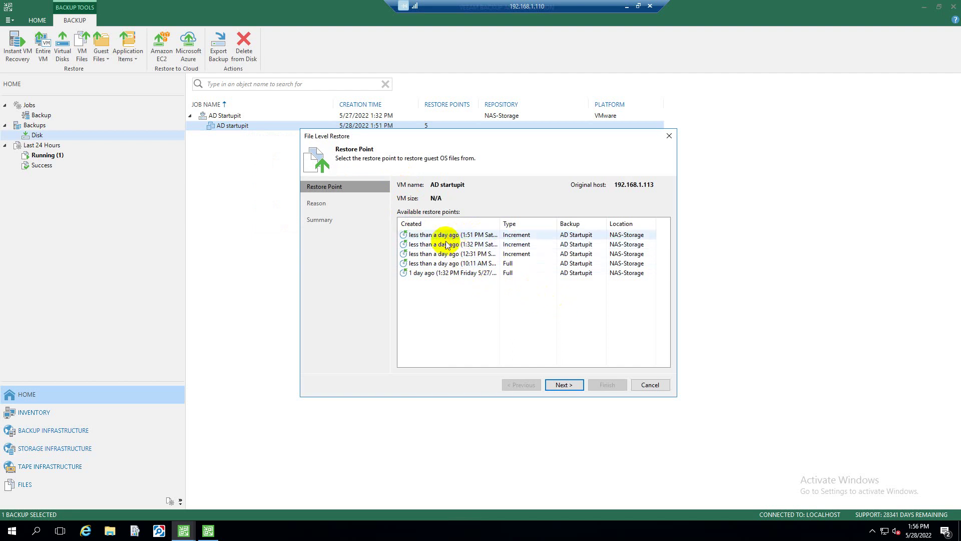
left_click(110, 531)
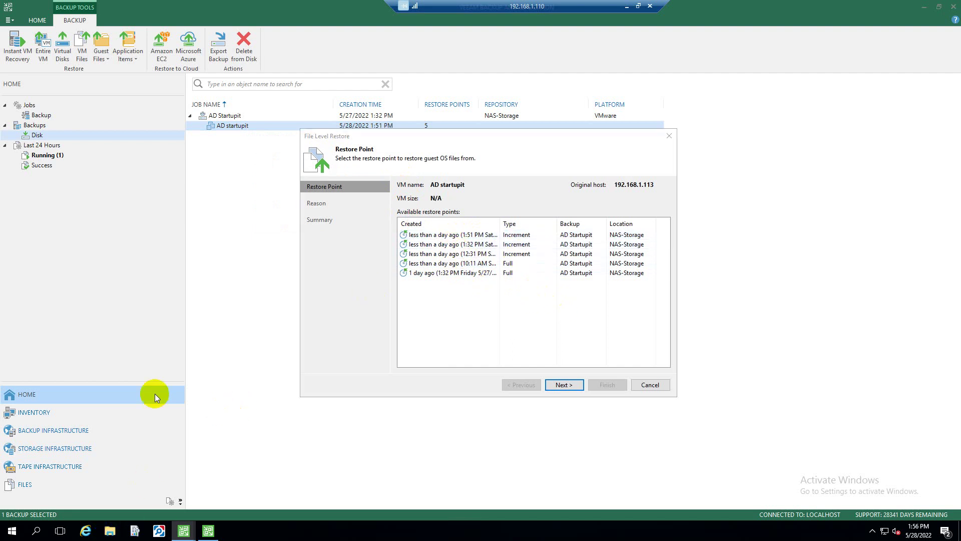
left_click(272, 192)
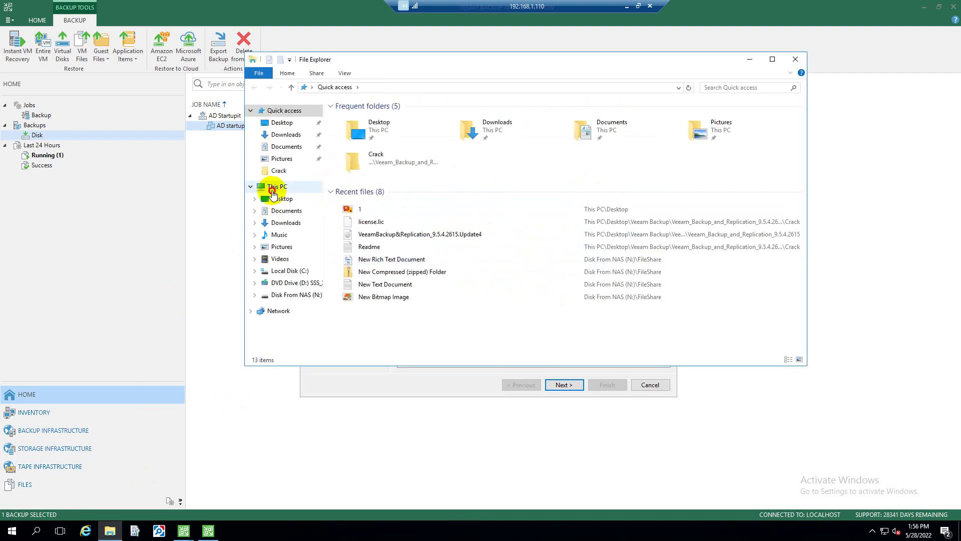
Check the backup files in N:\Backups\AD Startupit on the NAS disk, then close Explorer
double_click(651, 204)
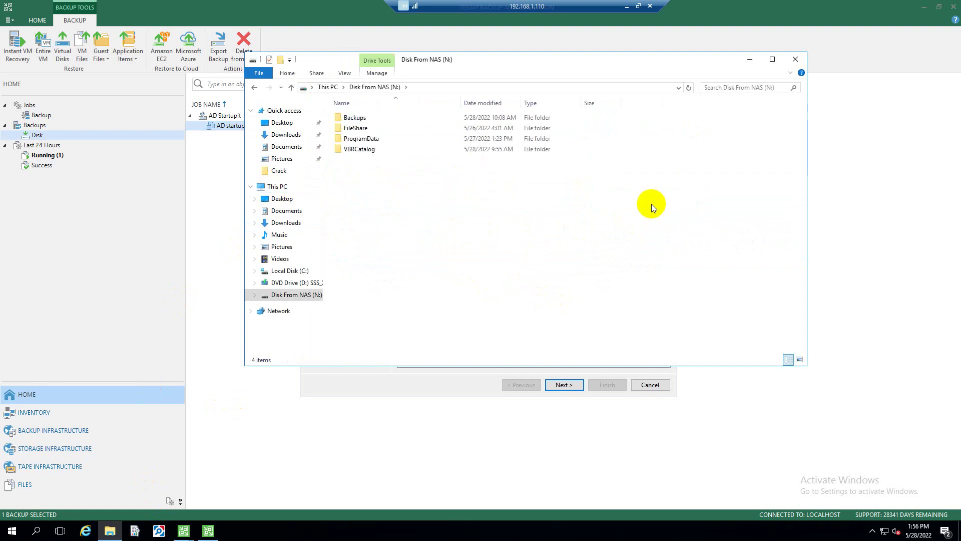
double_click(355, 118)
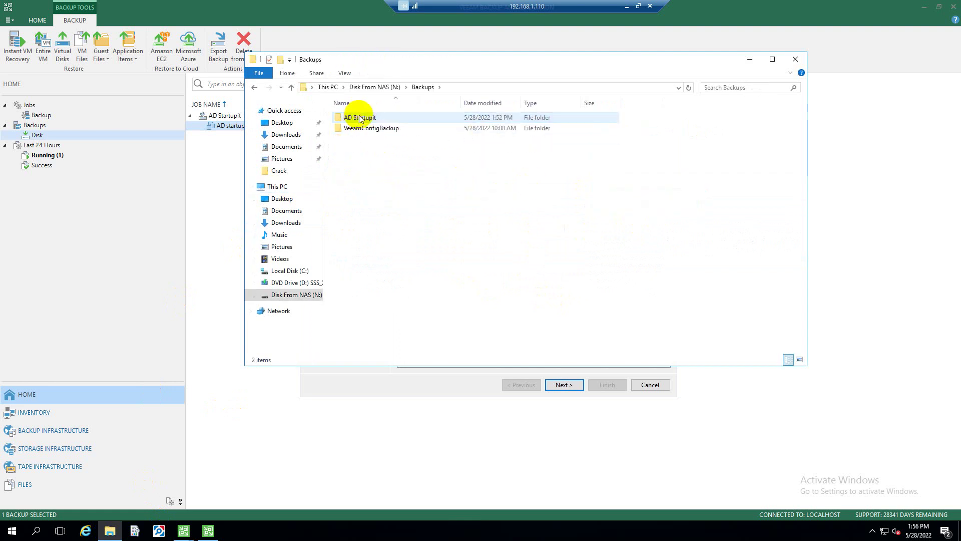
double_click(390, 117)
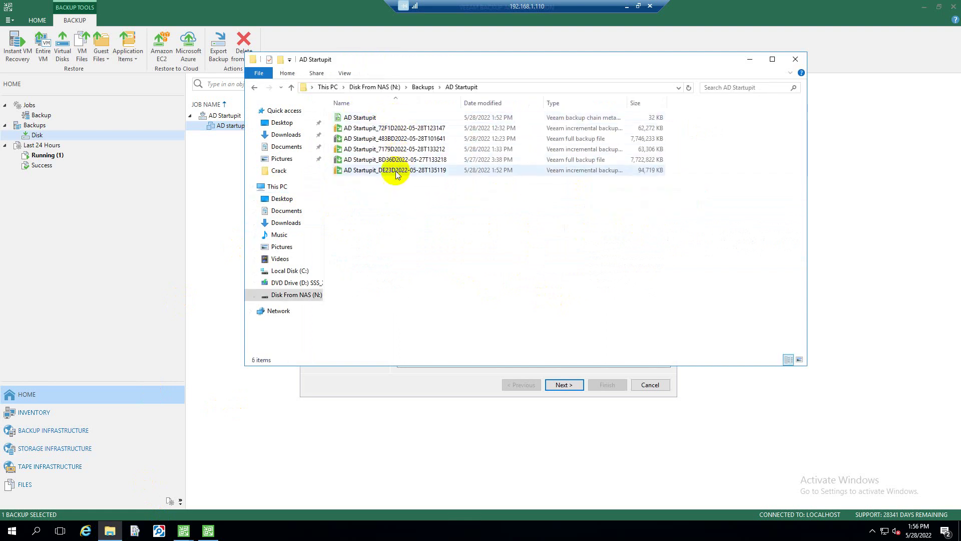
left_click(396, 171)
left_click(395, 149)
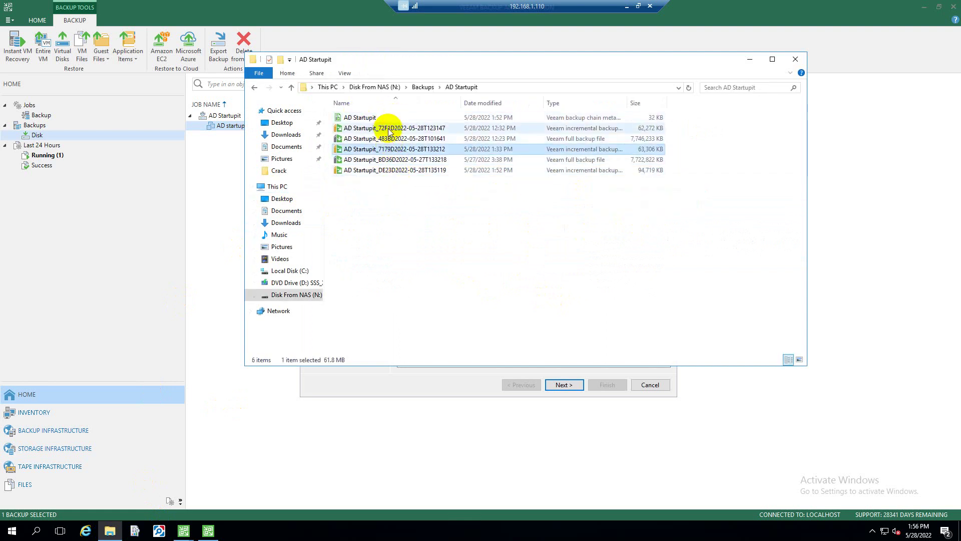
left_click(794, 58)
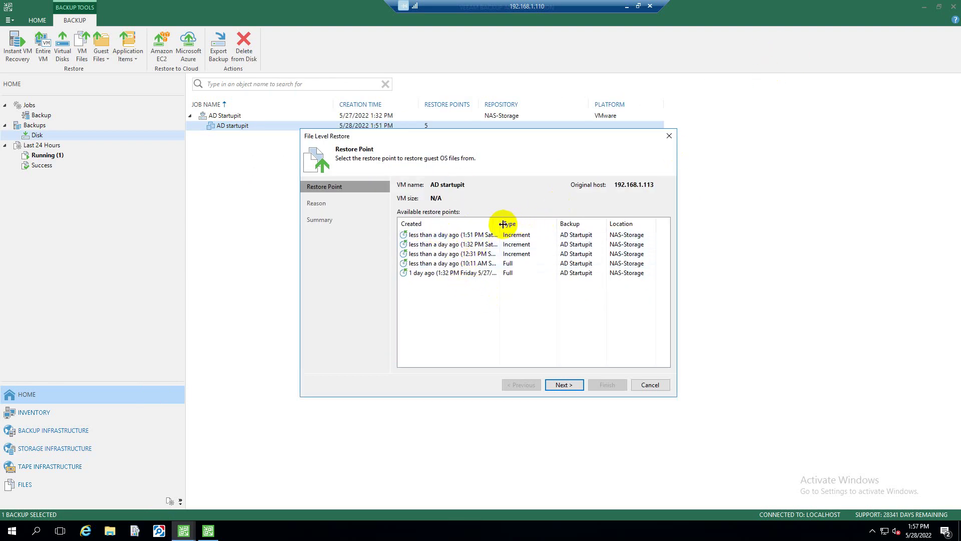
Choose the 1:51 PM Saturday 5/28/2022 restore point after widening the Created column, and continue
left_click(480, 235)
left_click_drag(499, 223, 553, 224)
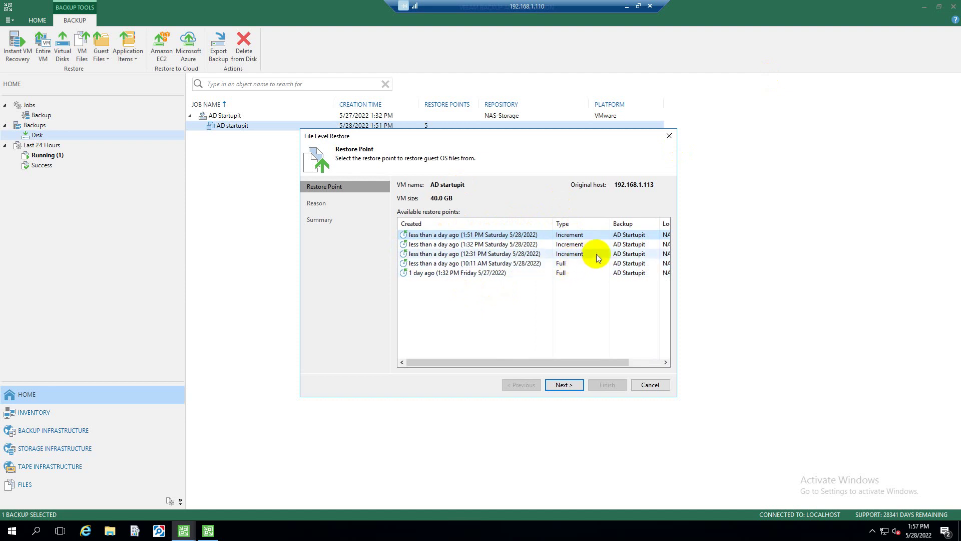
left_click(561, 275)
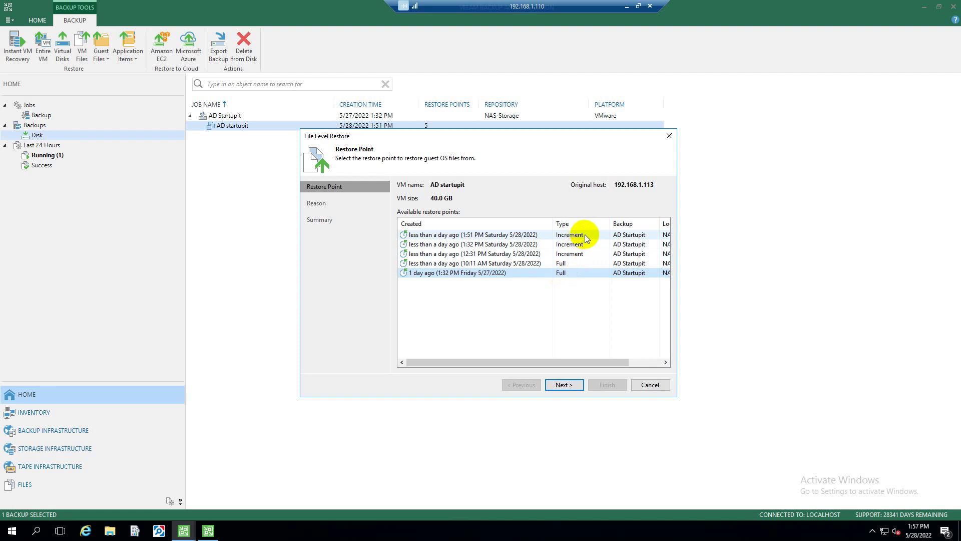
left_click(476, 234)
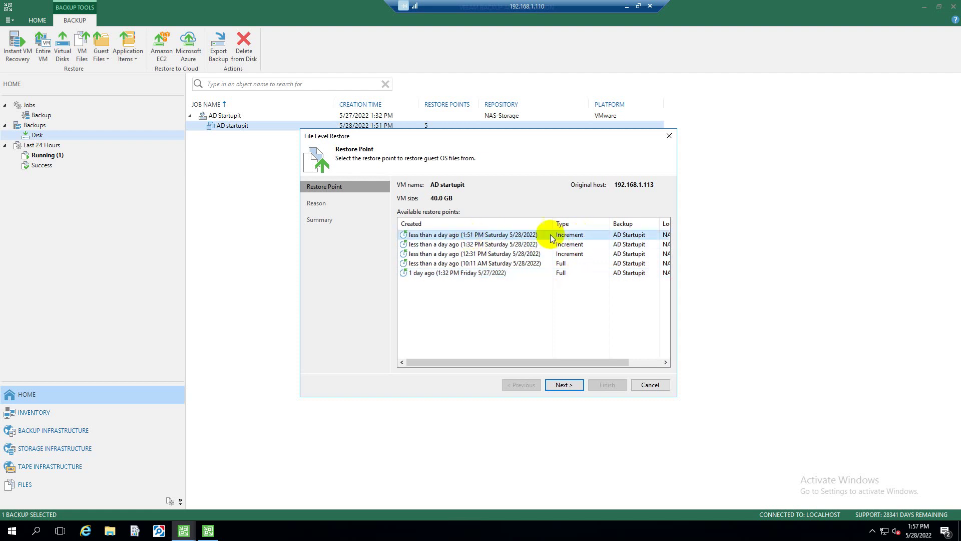
left_click(564, 384)
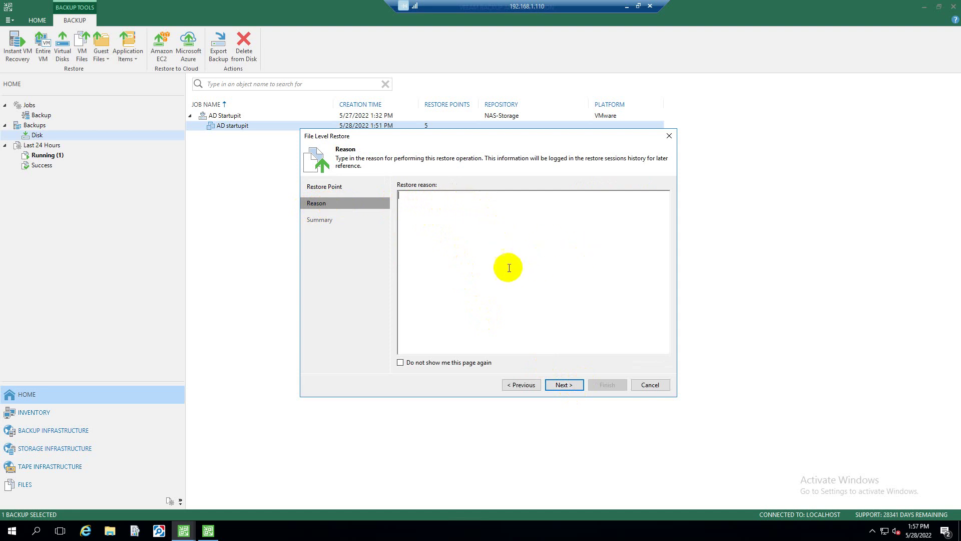
Skip the reason, review the summary's VM name and restore point, and finish the restore
left_click(565, 384)
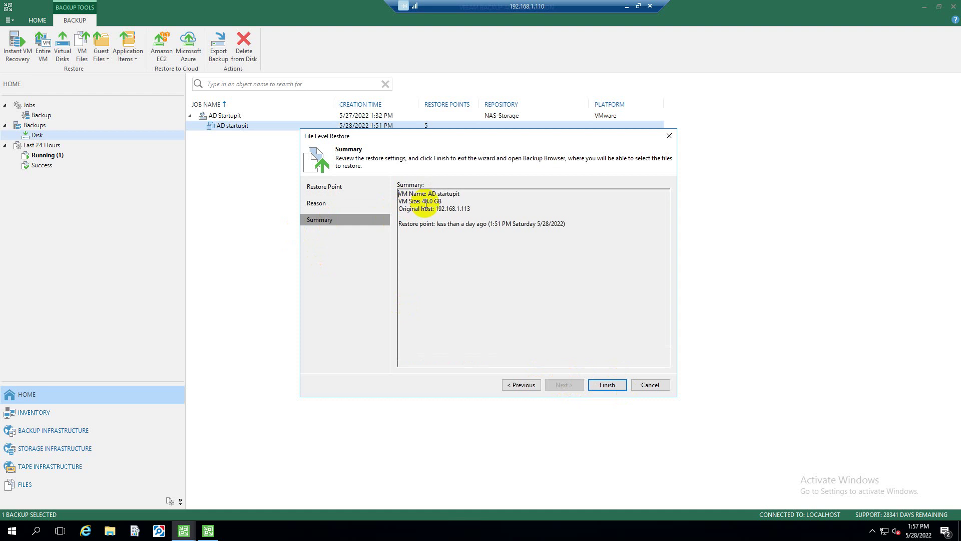
left_click_drag(399, 193, 386, 210)
left_click(476, 198)
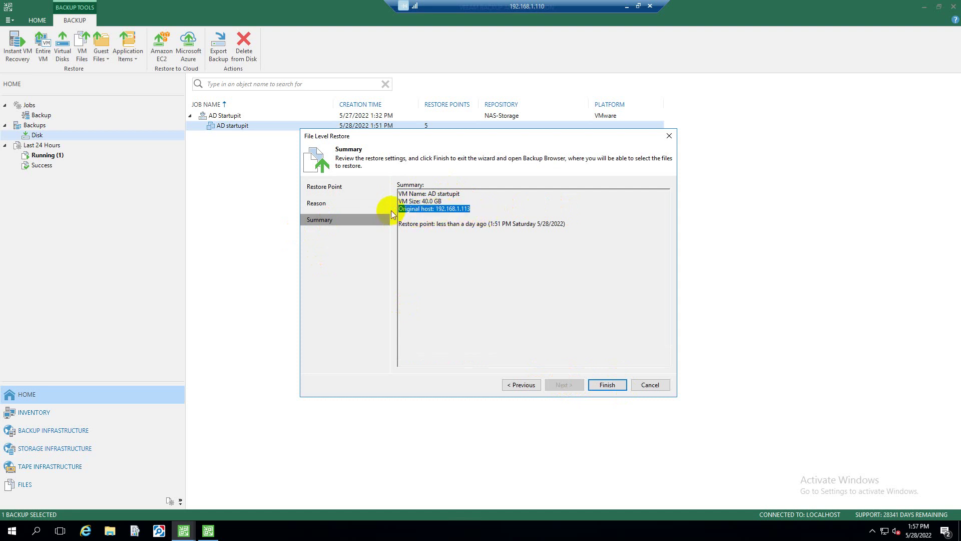
left_click_drag(568, 225, 387, 226)
key("Down")
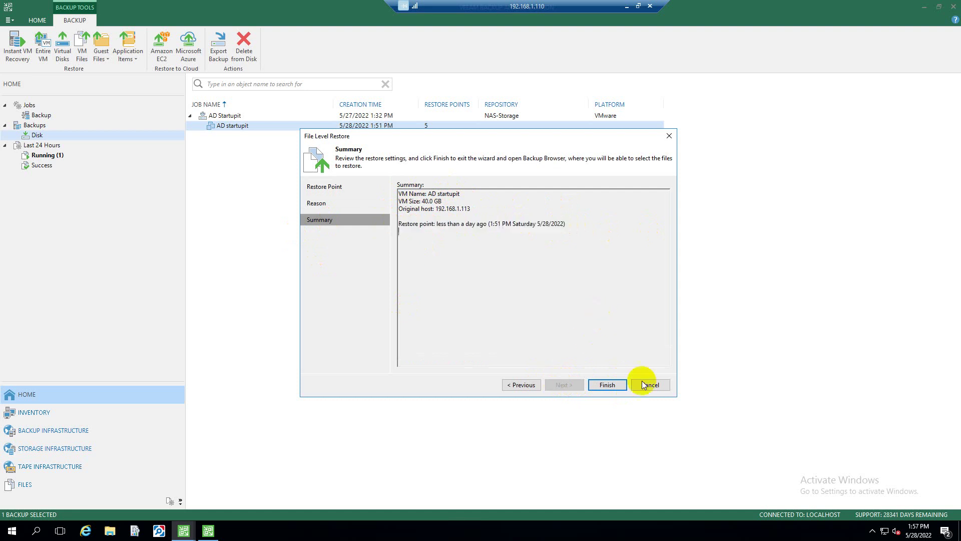
left_click(608, 385)
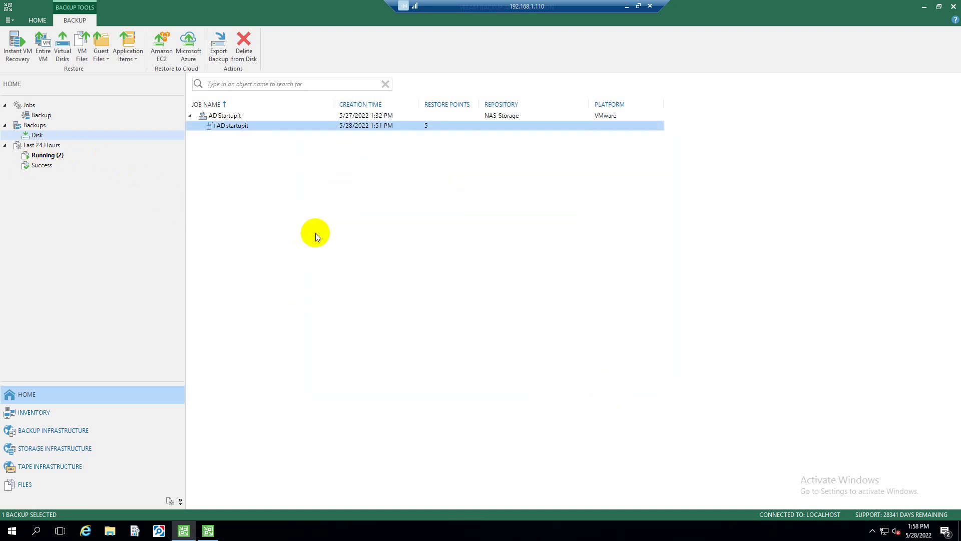
left_click(110, 531)
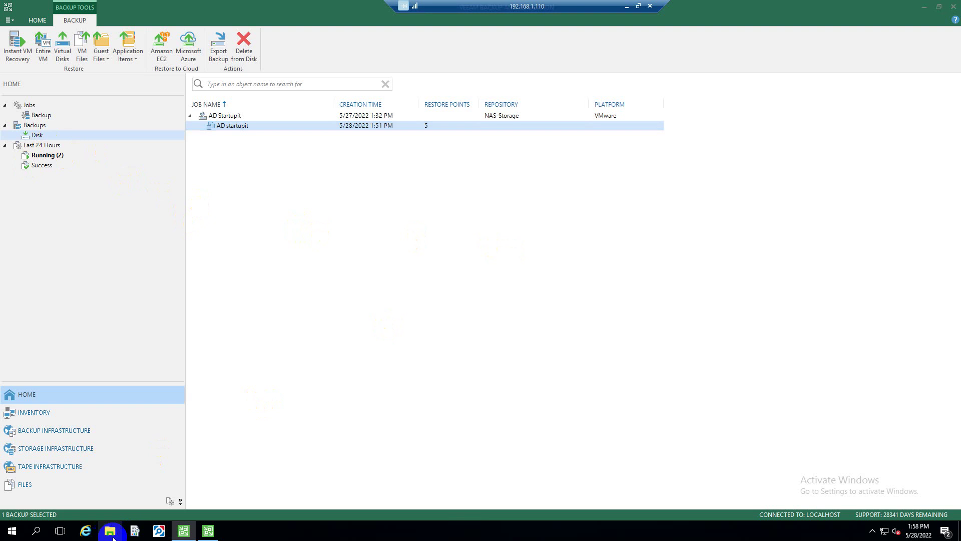
Open the 483BD full backup file in N:\Backups\AD Startupit, then close Explorer
left_click(275, 187)
double_click(596, 228)
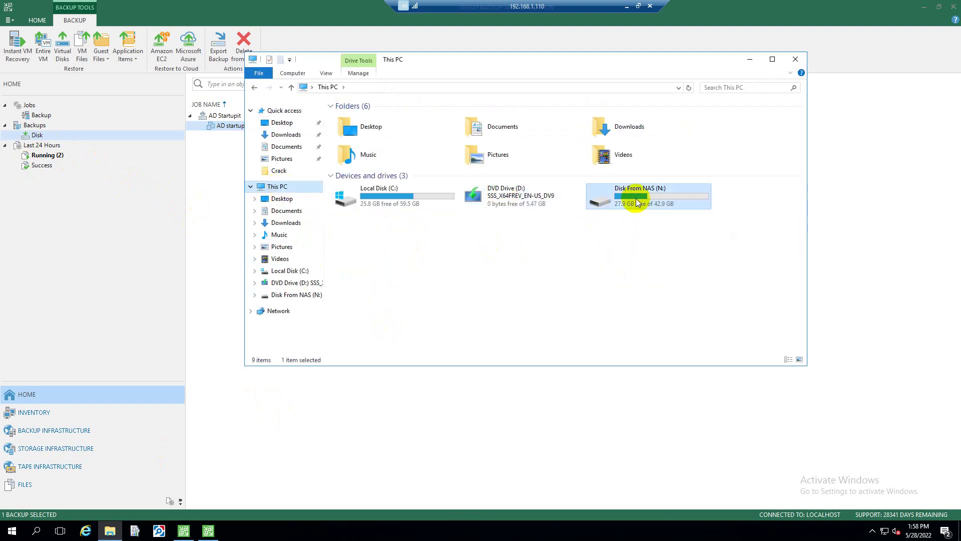
double_click(360, 118)
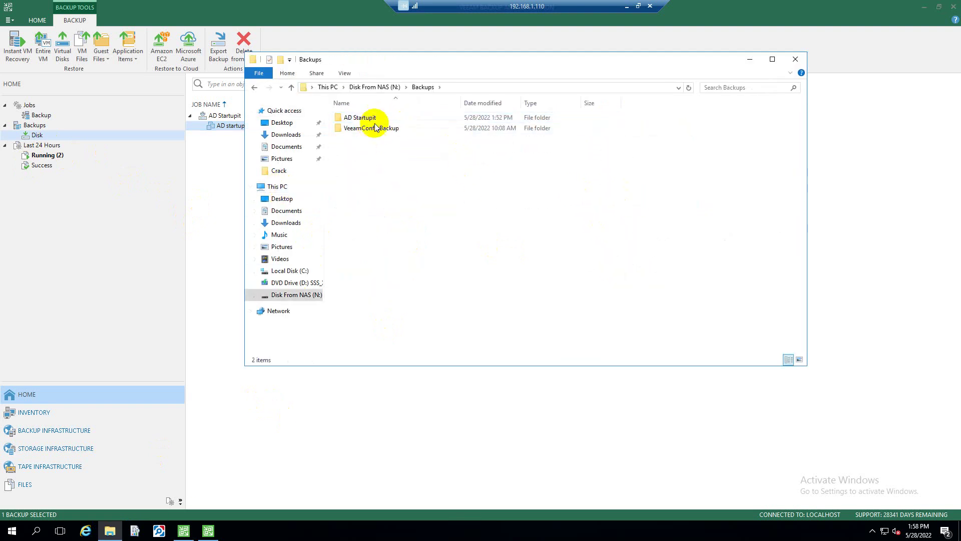
double_click(361, 118)
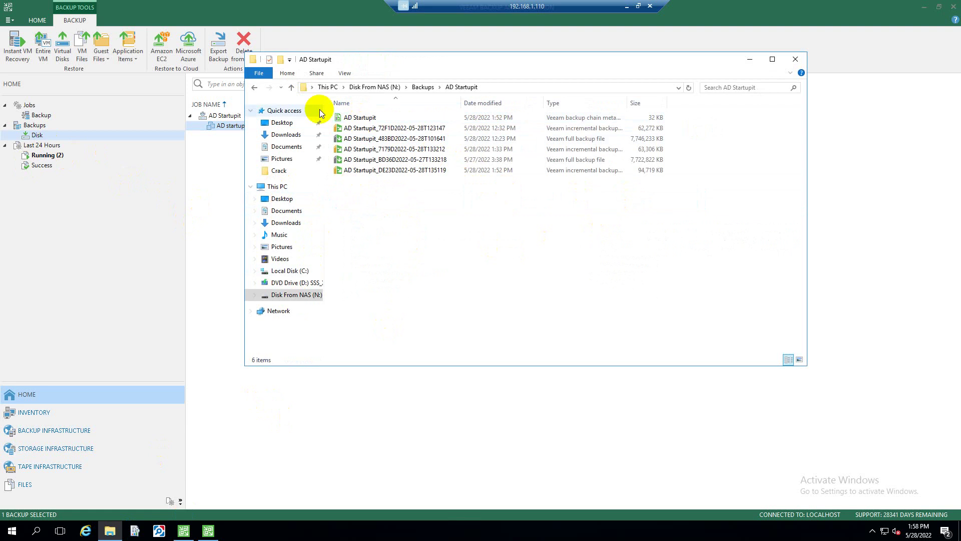
double_click(388, 139)
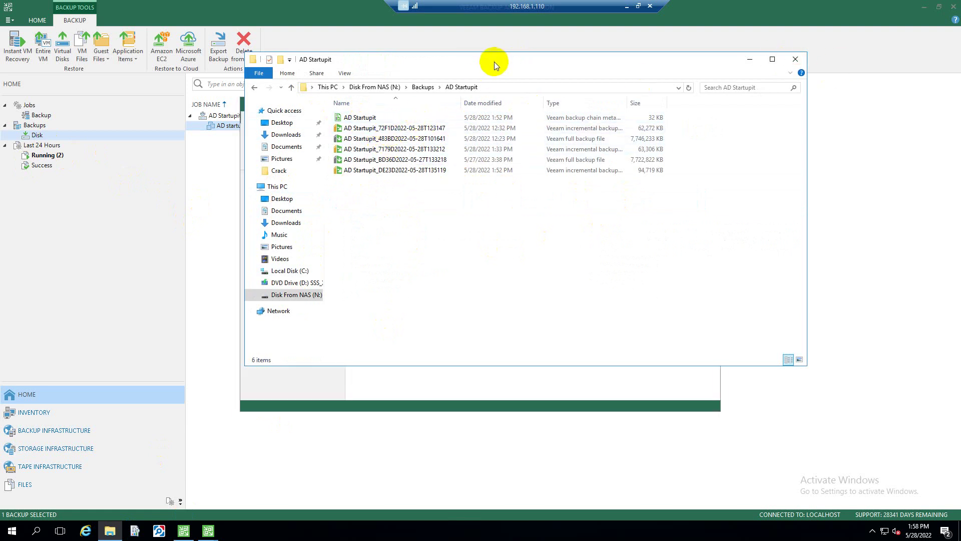
left_click(796, 60)
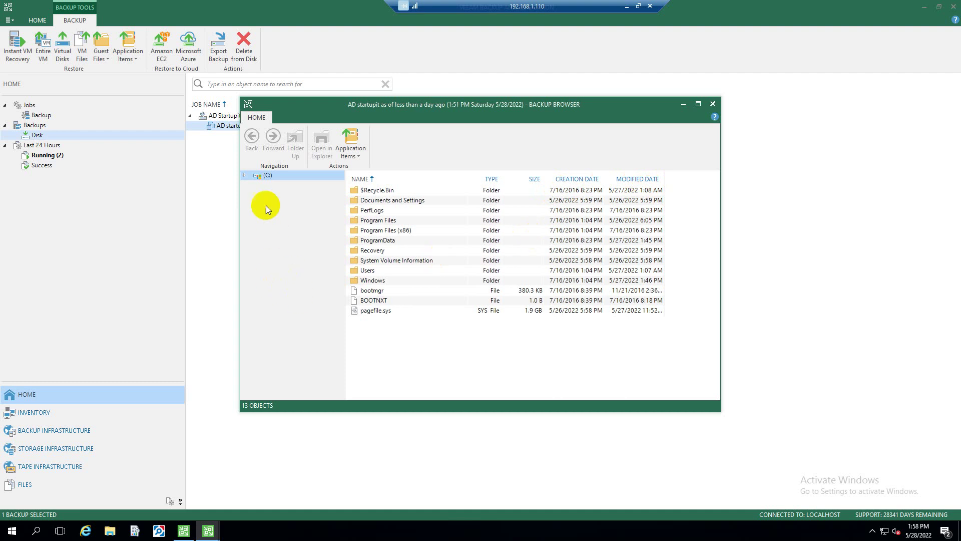
Expand (C:) > Documents and Settings > Administrator in the Backup Browser and widen the tree pane
left_click(245, 176)
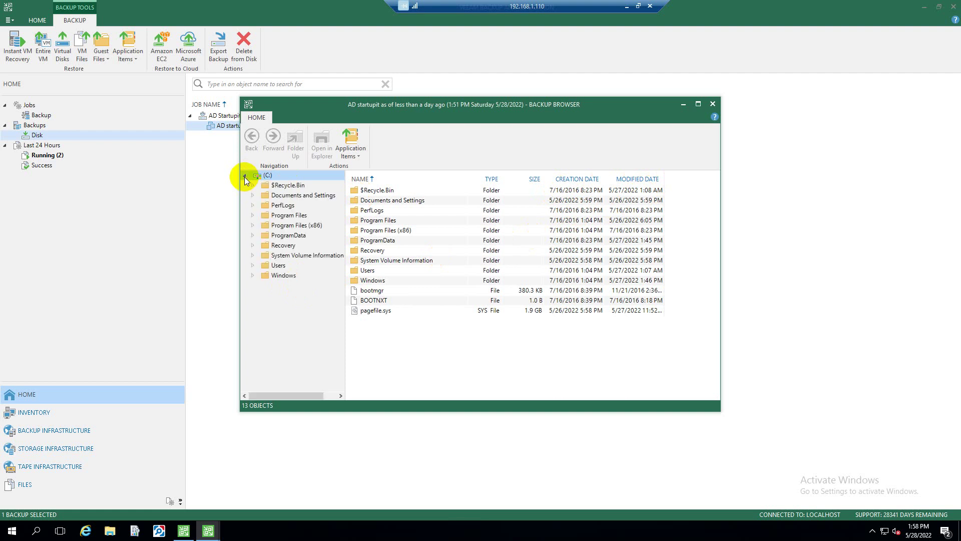
left_click(300, 196)
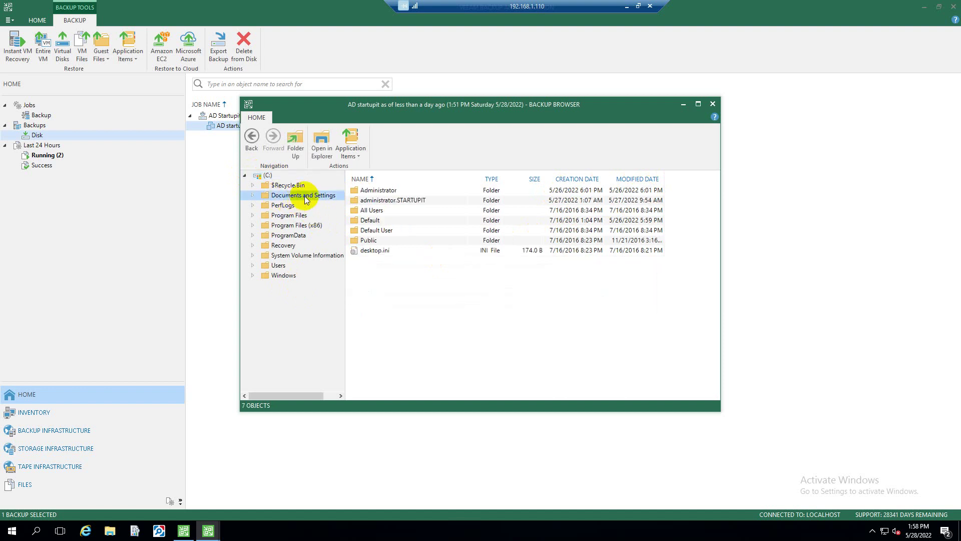
left_click(253, 196)
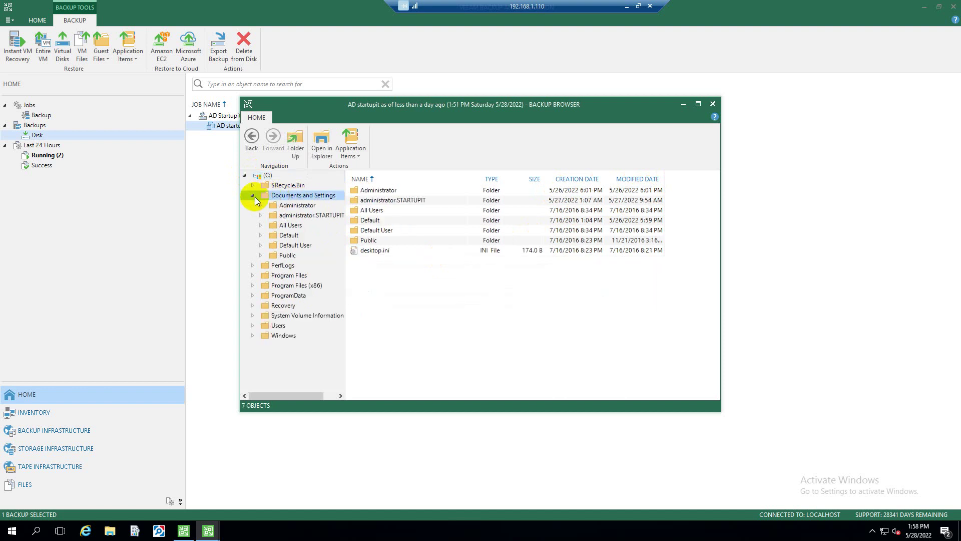
left_click(280, 209)
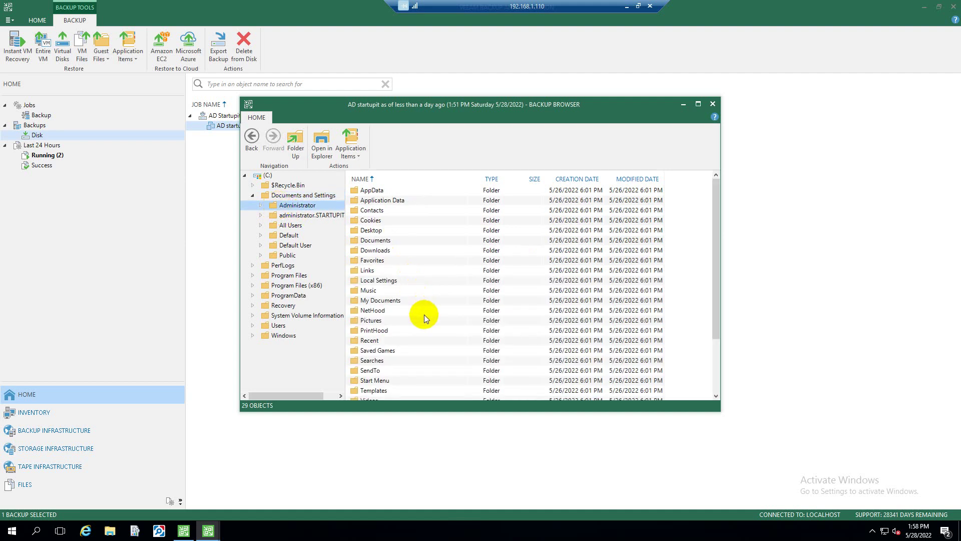
left_click(260, 205)
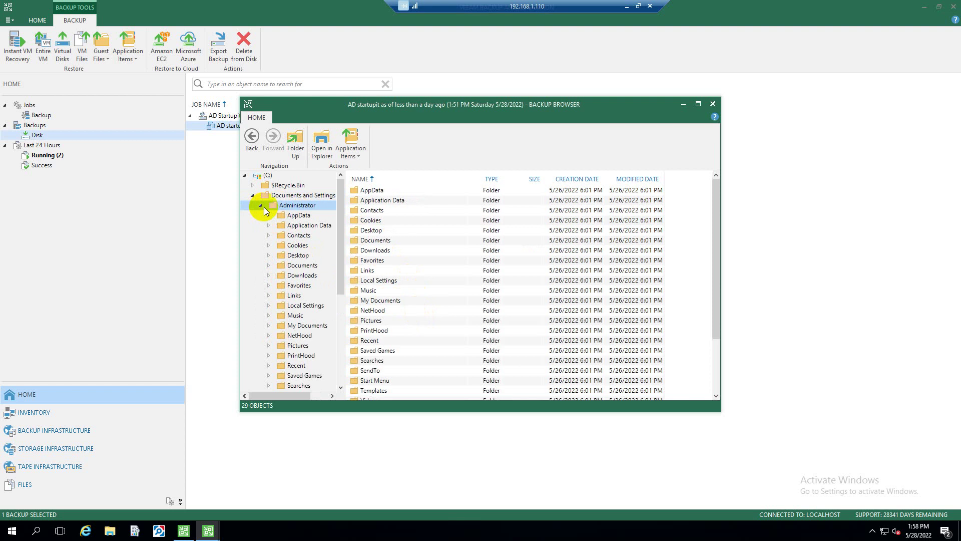
scroll(314, 325, "down", 2)
scroll(320, 350, "down", 1)
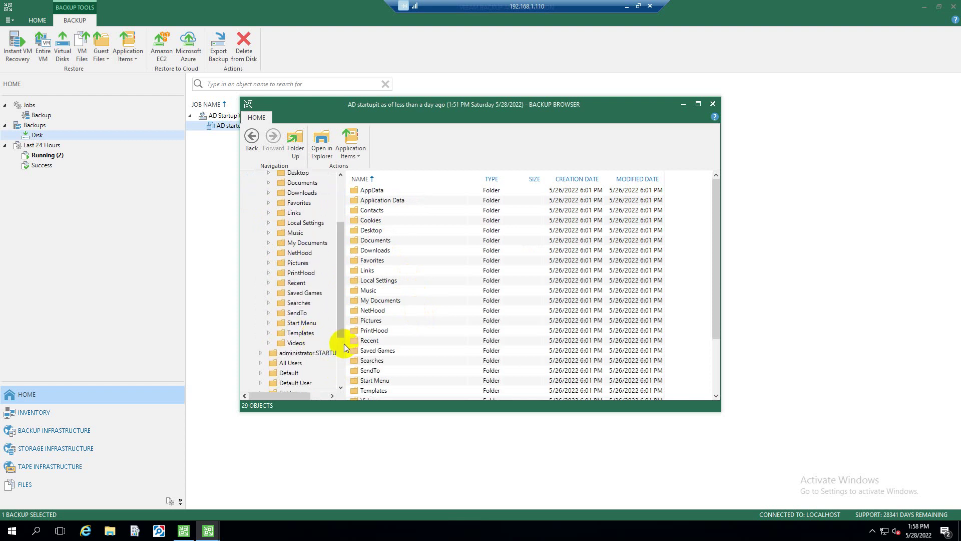
left_click_drag(345, 344, 408, 352)
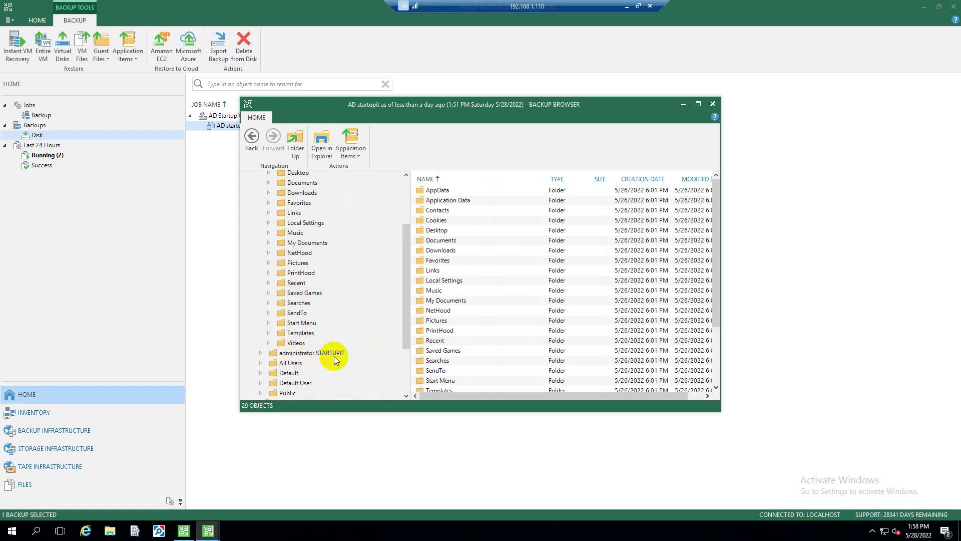
Browse the backup to administrator.STARTUPIT's Desktop folder, select My Files, and minimise the session
left_click(305, 354)
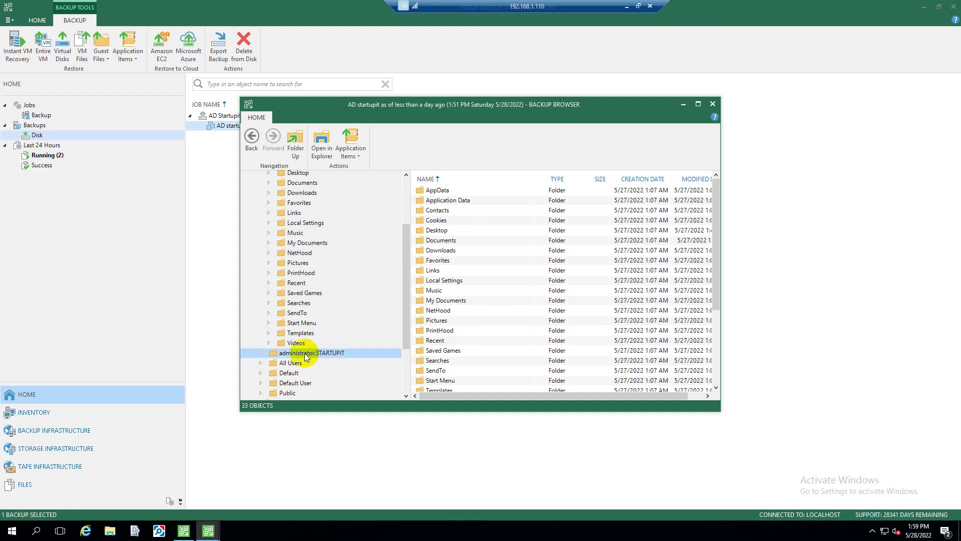
left_click(260, 353)
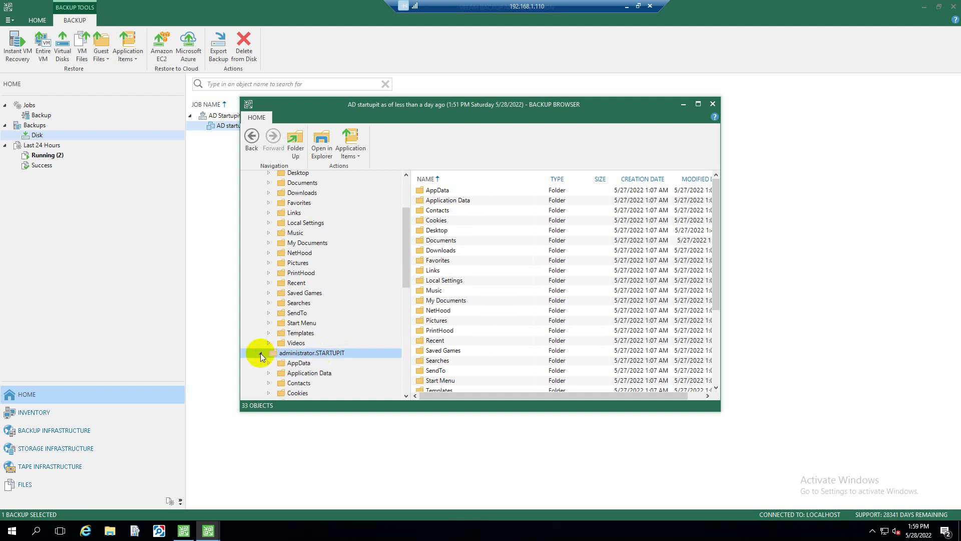
double_click(297, 352)
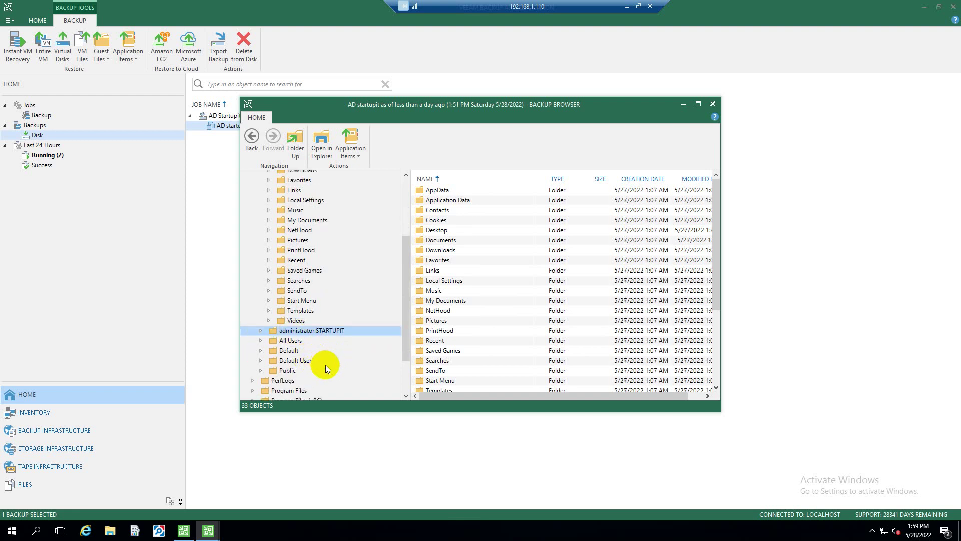
left_click(262, 332)
scroll(323, 354, "down", 3)
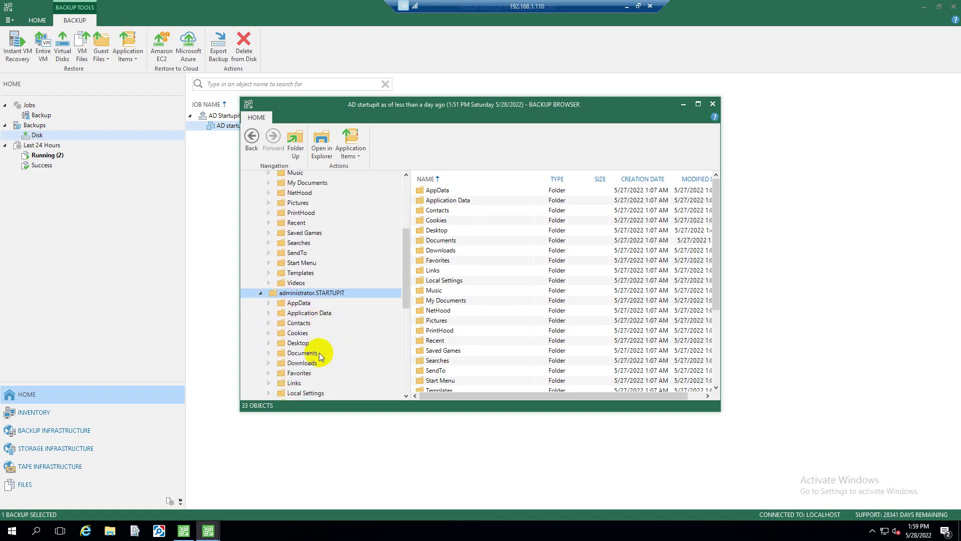
left_click(292, 345)
left_click(434, 190)
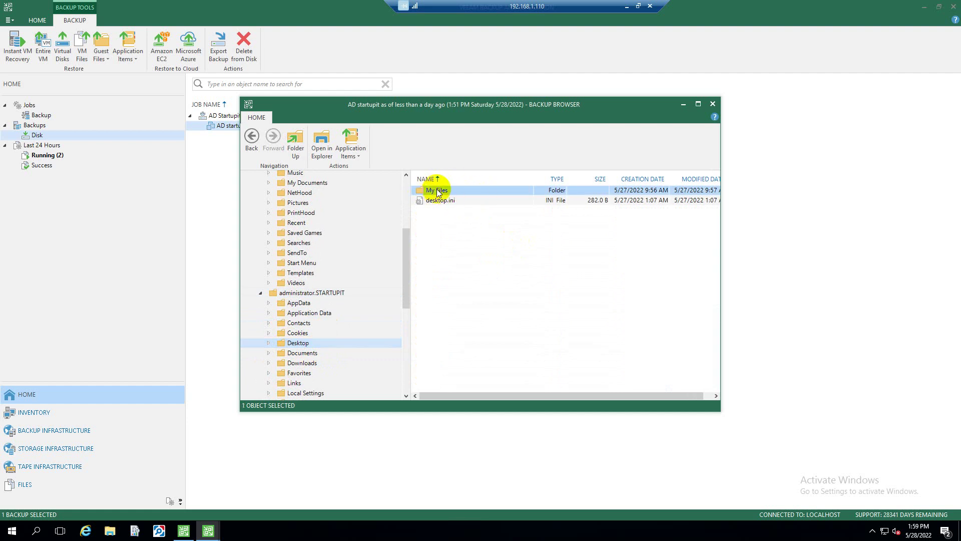
left_click(627, 6)
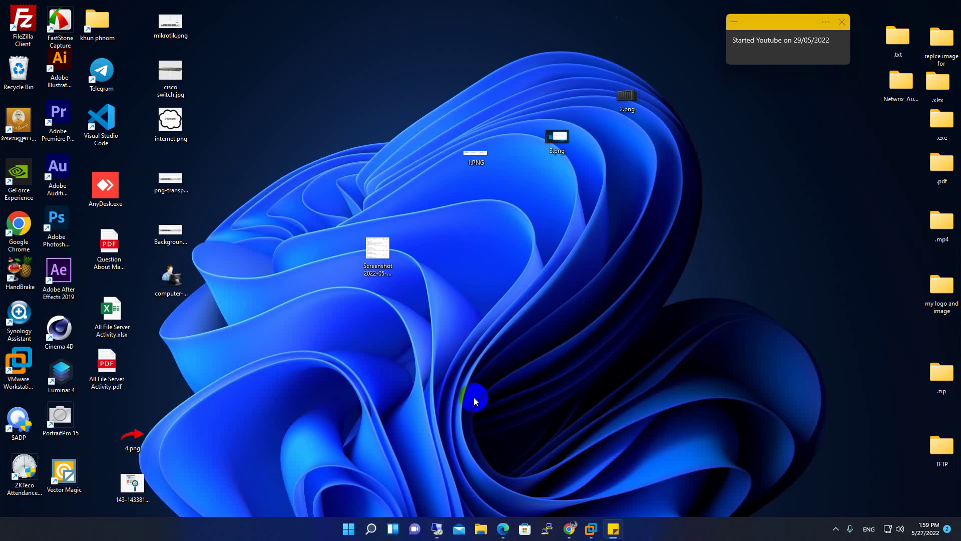
Switch to the 192.168.1.114 session and refresh its desktop
left_click(437, 528)
left_click(431, 472)
left_click(483, 472)
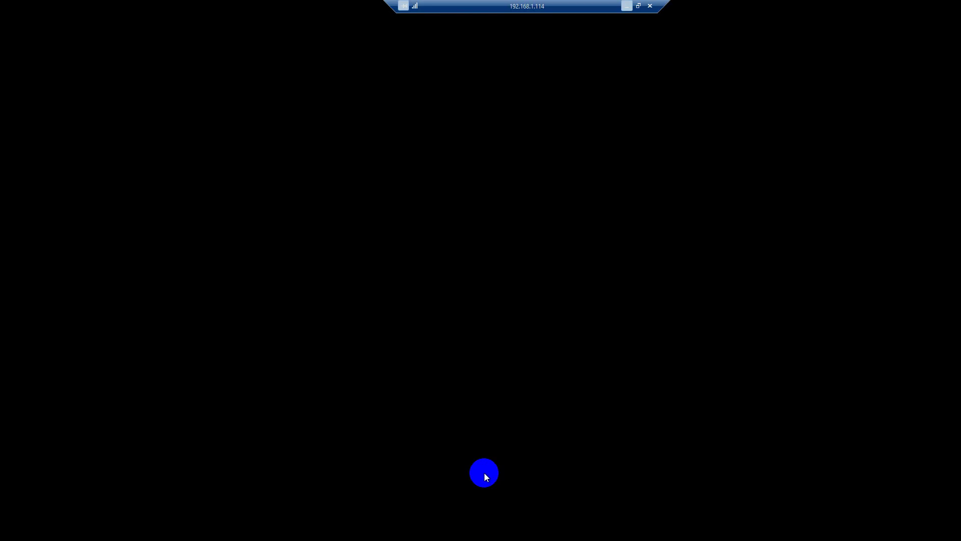
right_click(224, 148)
left_click(249, 177)
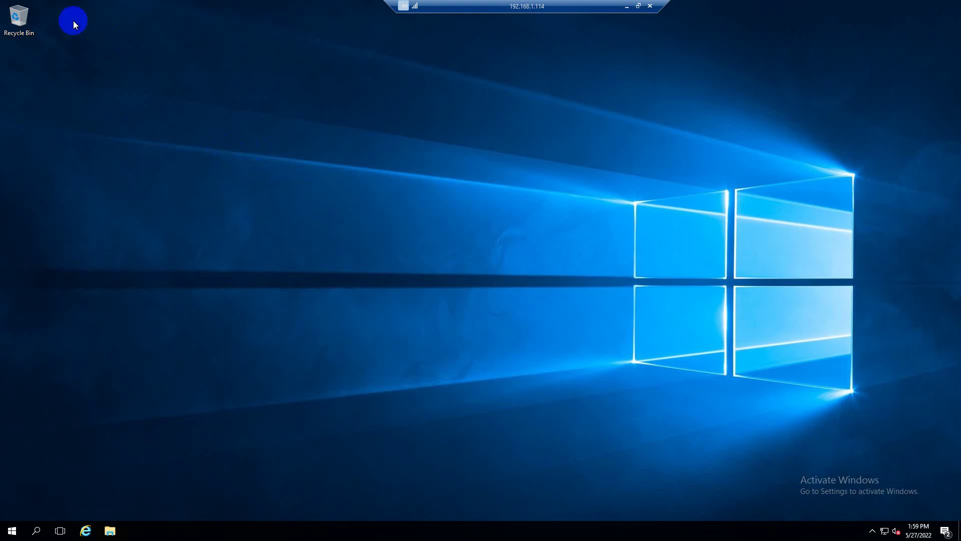
Confirm the Recycle Bin is empty, then return to the 192.168.1.110 Veeam session
double_click(18, 18)
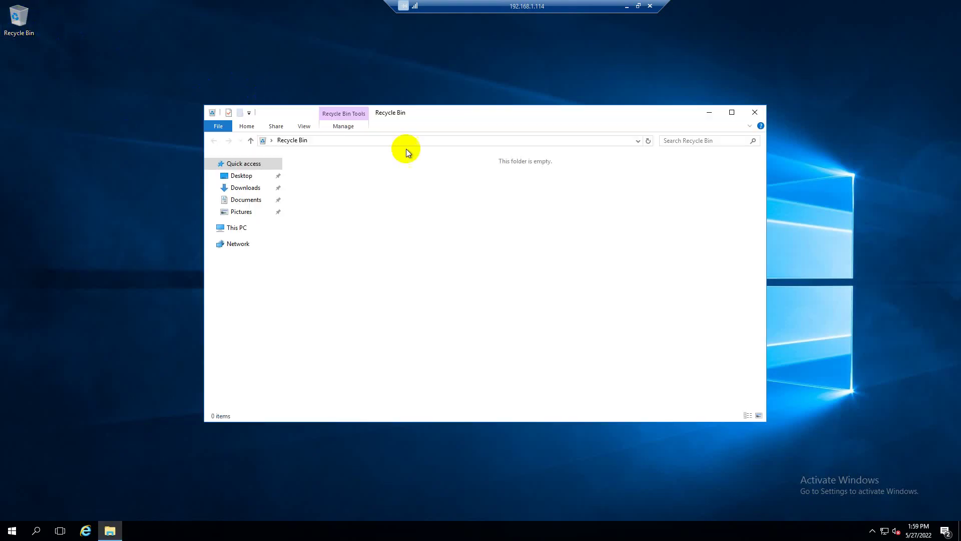
left_click(755, 114)
left_click(628, 7)
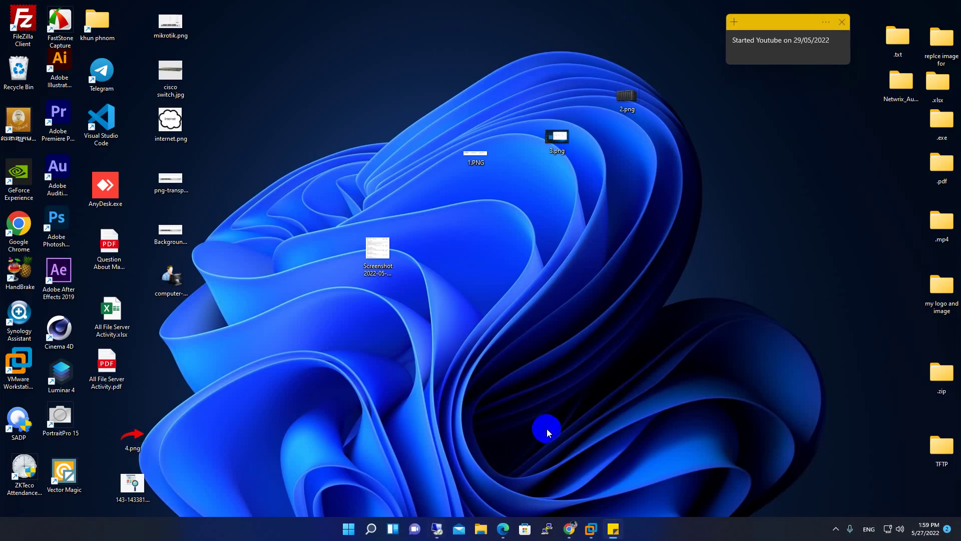
mouse_move(435, 530)
left_click(420, 462)
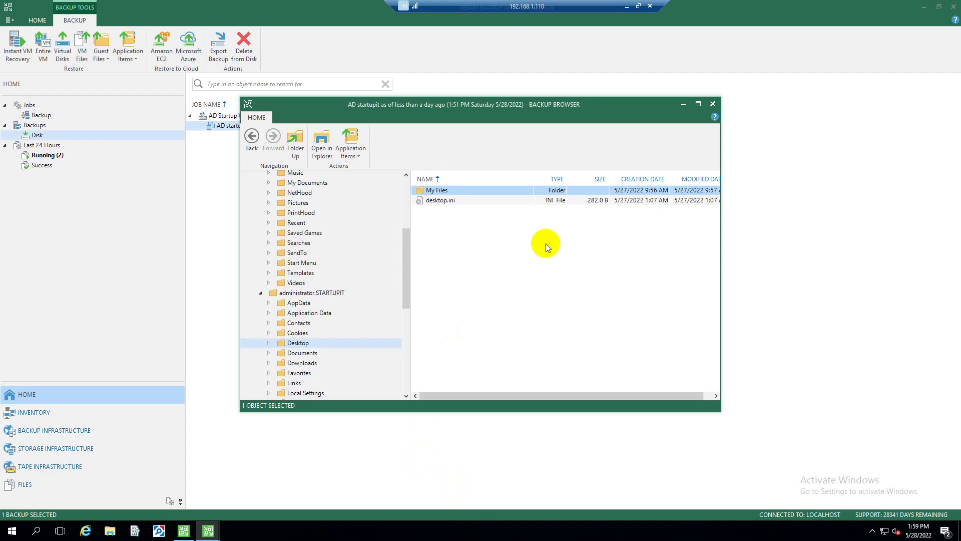
Restore My Files from its context menu using the Keep option
right_click(447, 191)
mouse_move(479, 198)
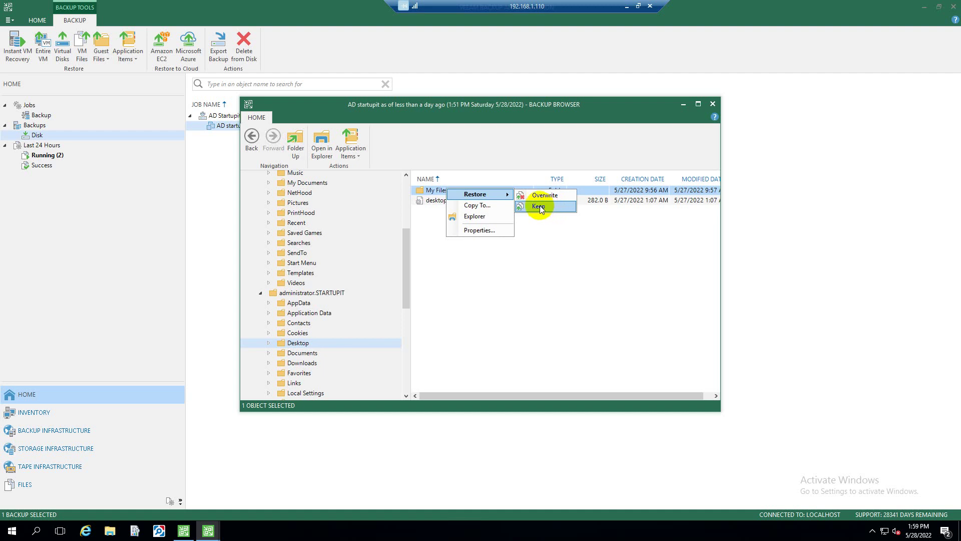
left_click(539, 206)
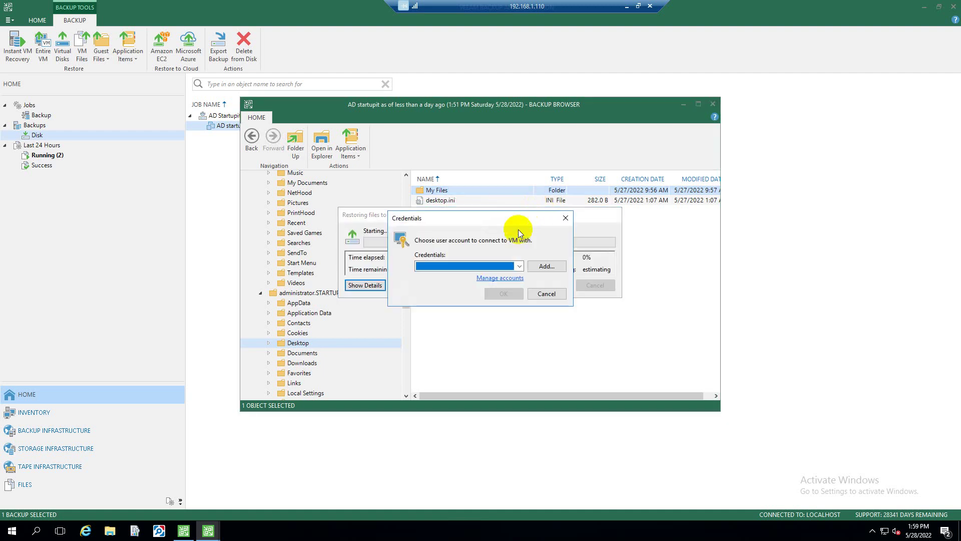
Connect the restore to the VM with the saved administrator account credentials
left_click_drag(454, 218, 484, 210)
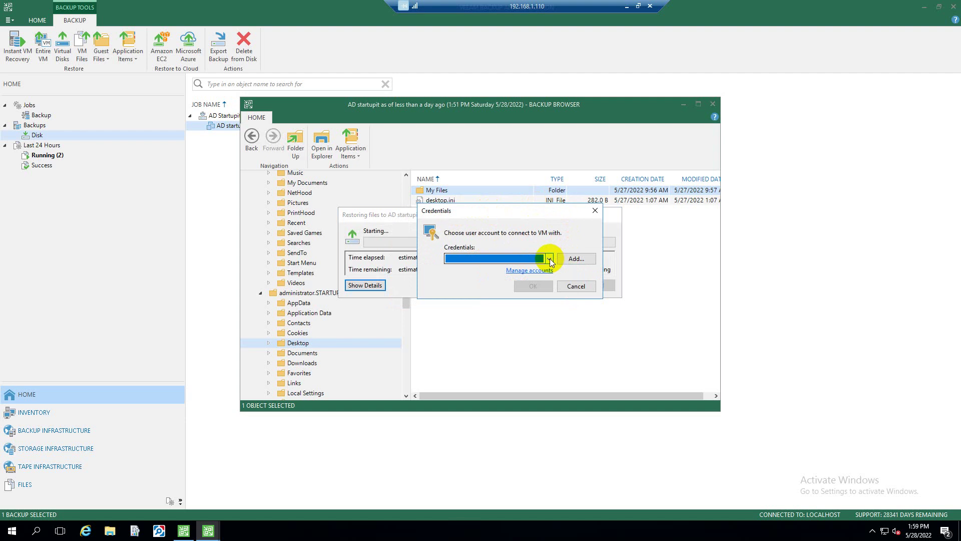
left_click(549, 259)
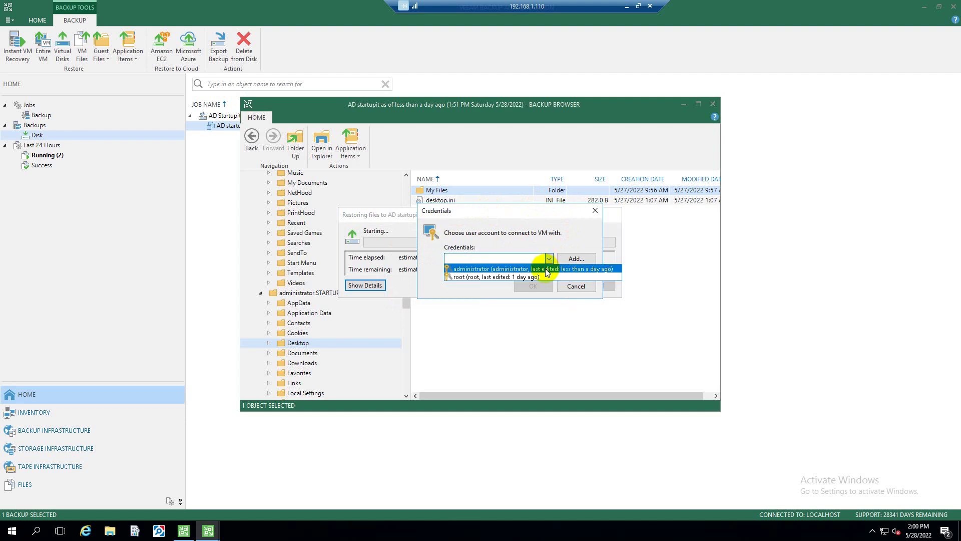
left_click(547, 272)
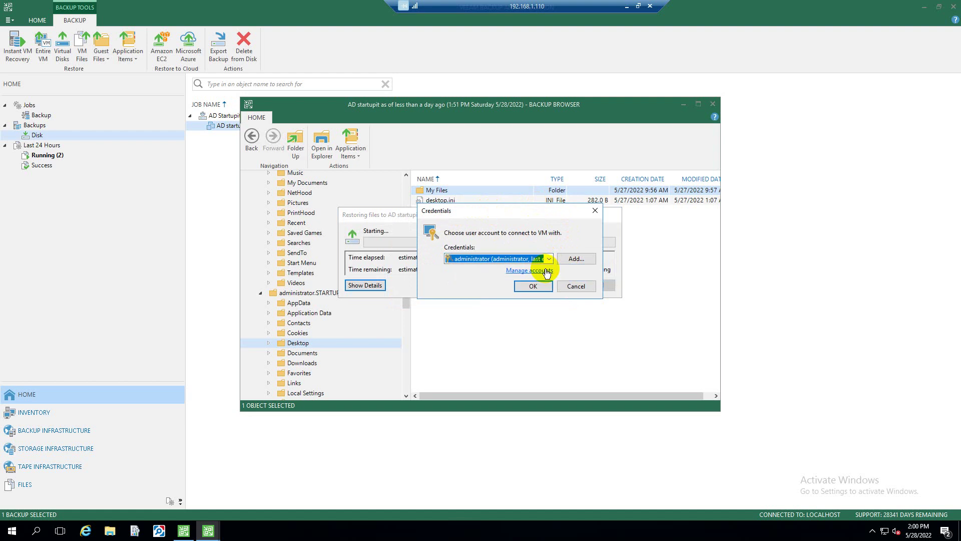
left_click(576, 258)
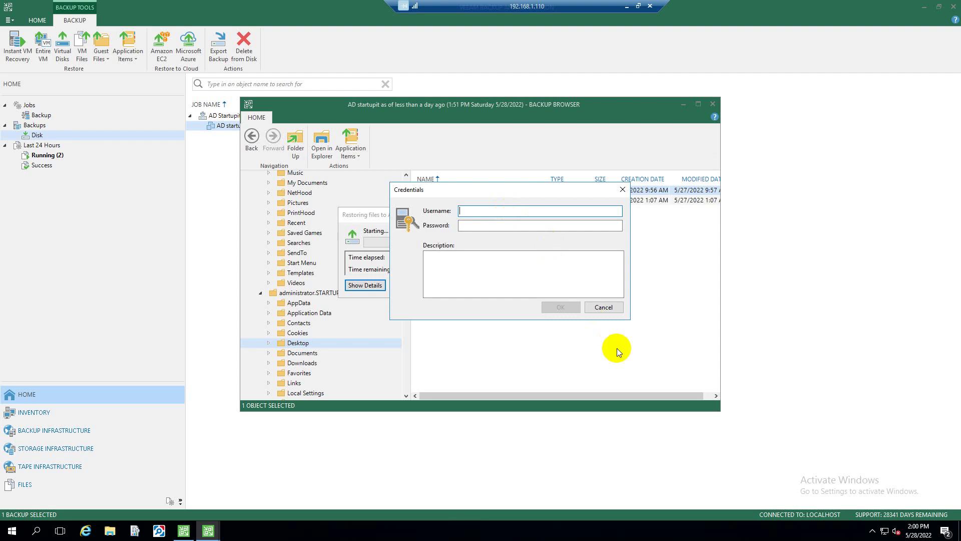
left_click(603, 307)
left_click(549, 258)
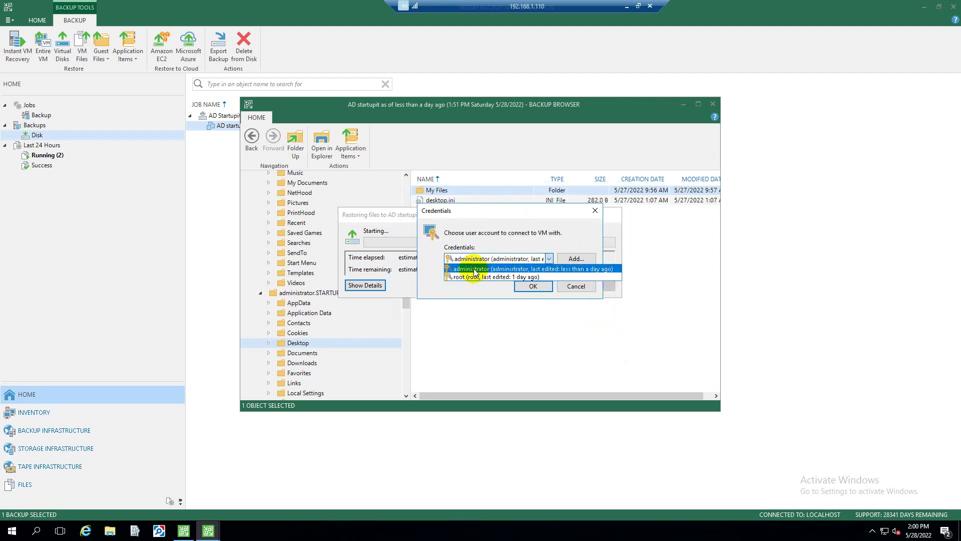
left_click(489, 269)
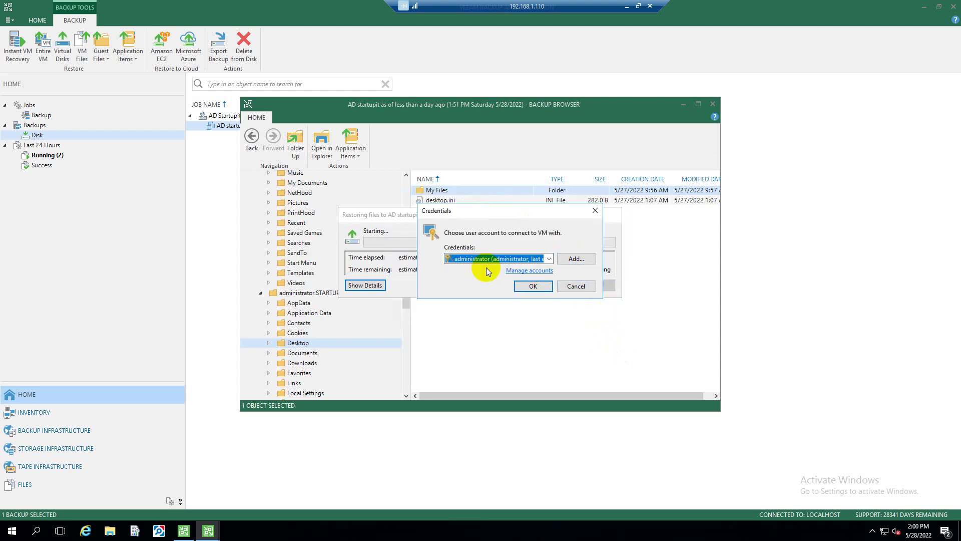
left_click(534, 286)
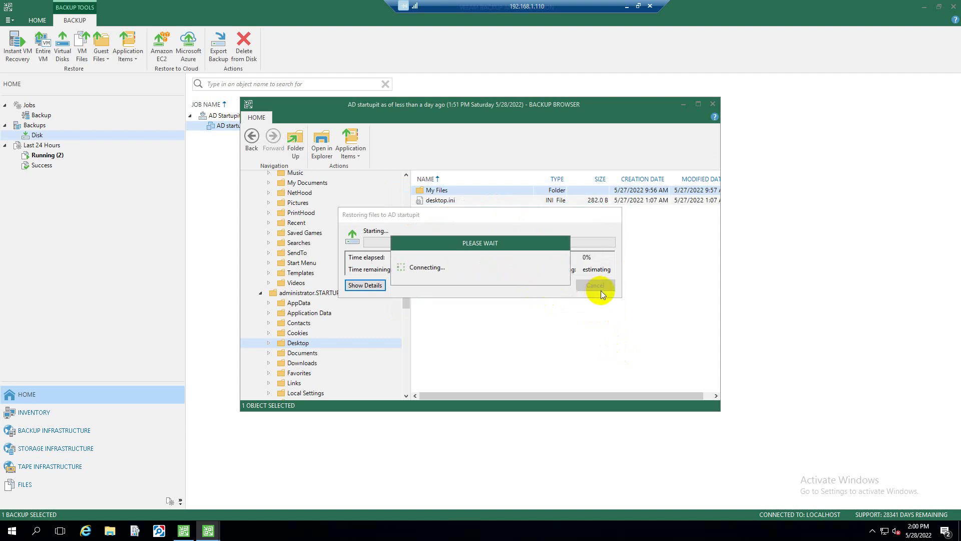
Arrange the 192.168.1.110 Veeam and 192.168.1.114 session windows side by side
left_click(626, 6)
mouse_move(437, 529)
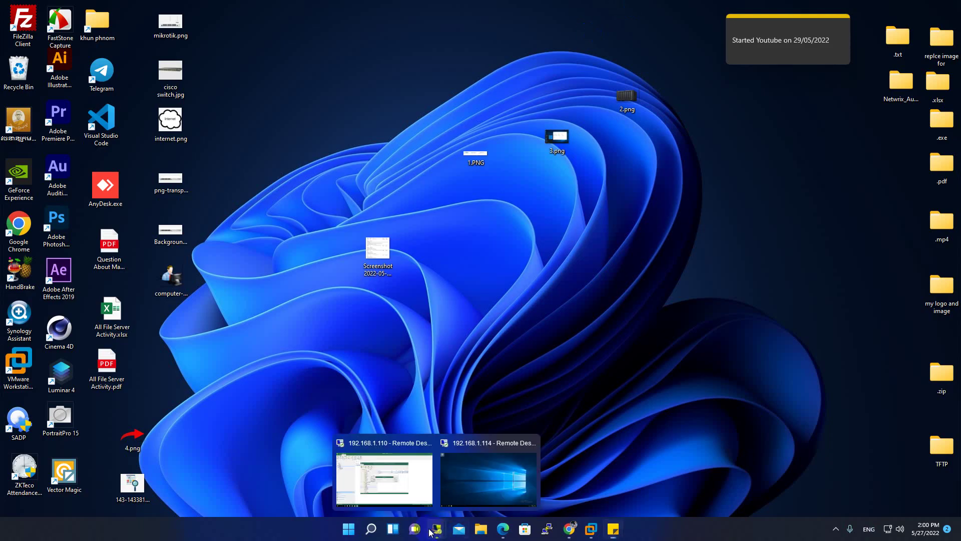
left_click(491, 476)
left_click(638, 6)
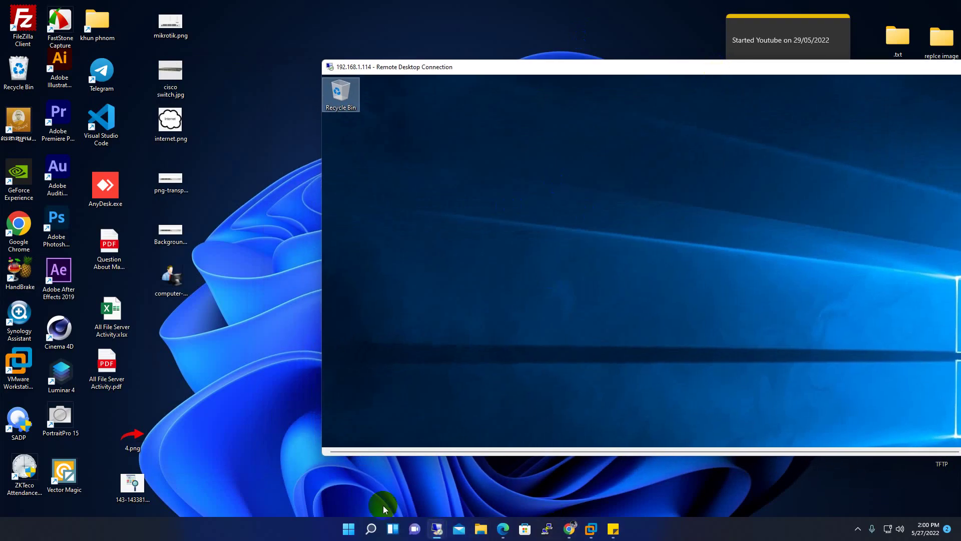
mouse_move(437, 528)
left_click(412, 491)
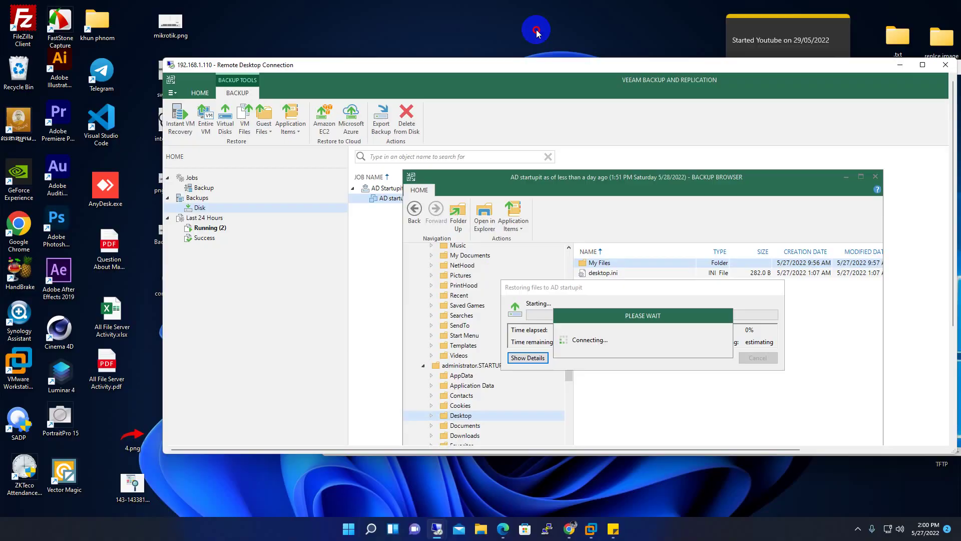
left_click_drag(562, 64, 133, 91)
left_click_drag(554, 75, 687, 96)
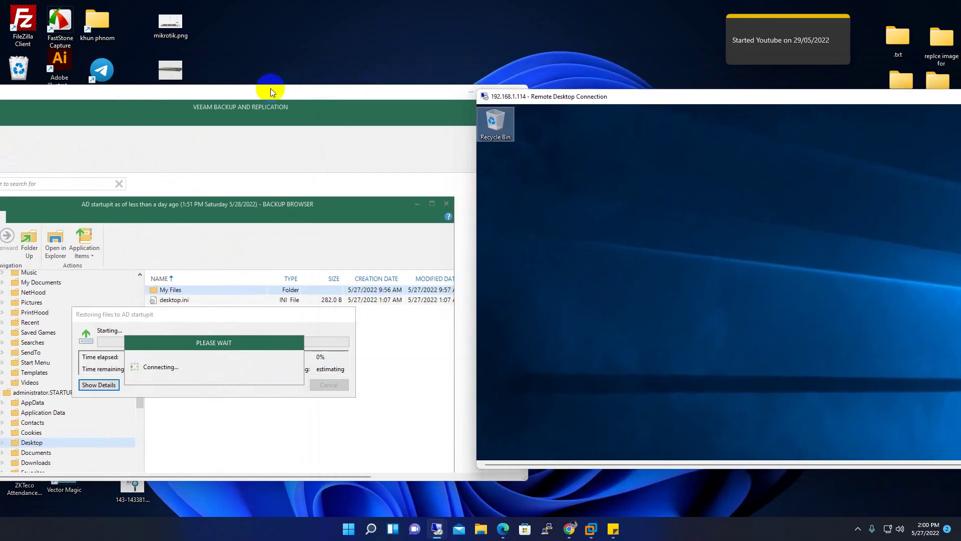
left_click_drag(270, 88, 304, 86)
left_click(616, 95)
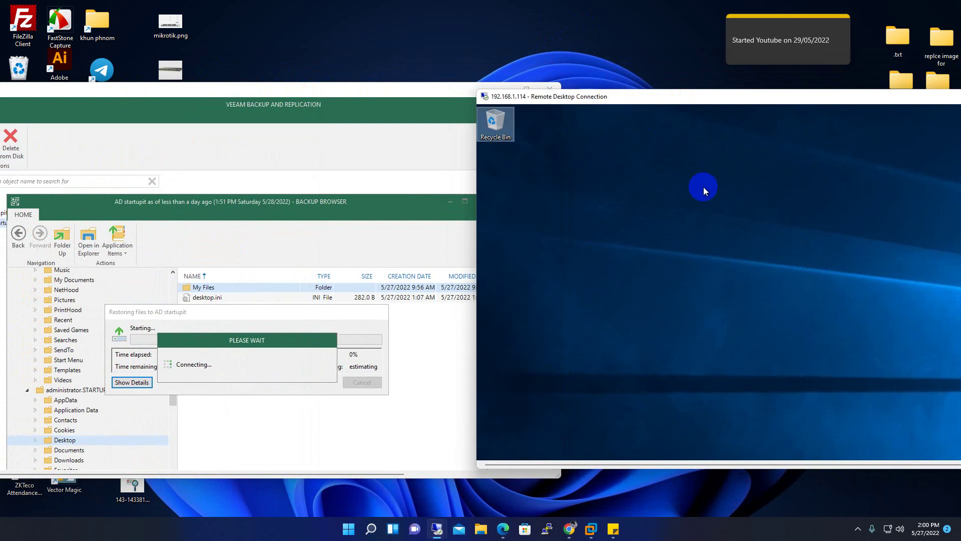
Refresh the 192.168.1.114 desktop repeatedly to look for the restored files
right_click(703, 187)
left_click(722, 213)
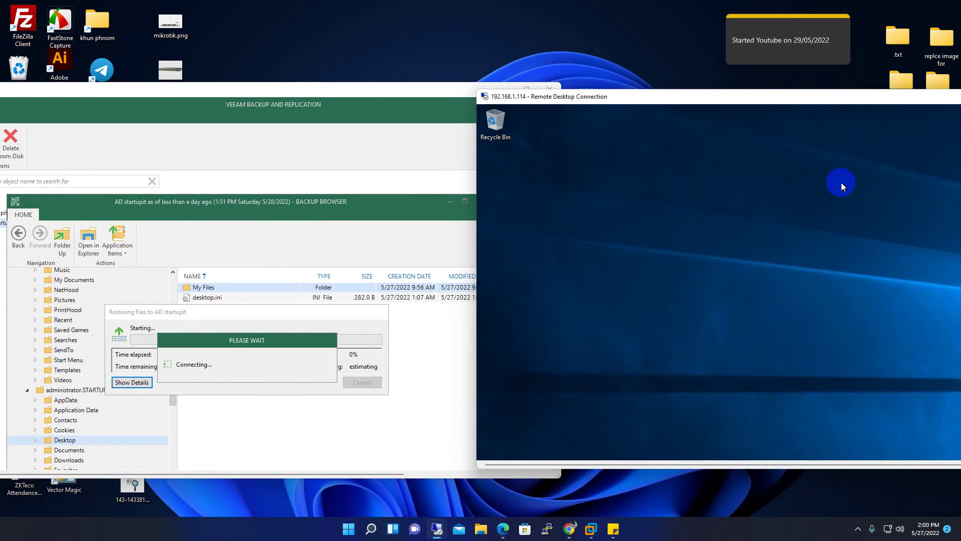
right_click(650, 205)
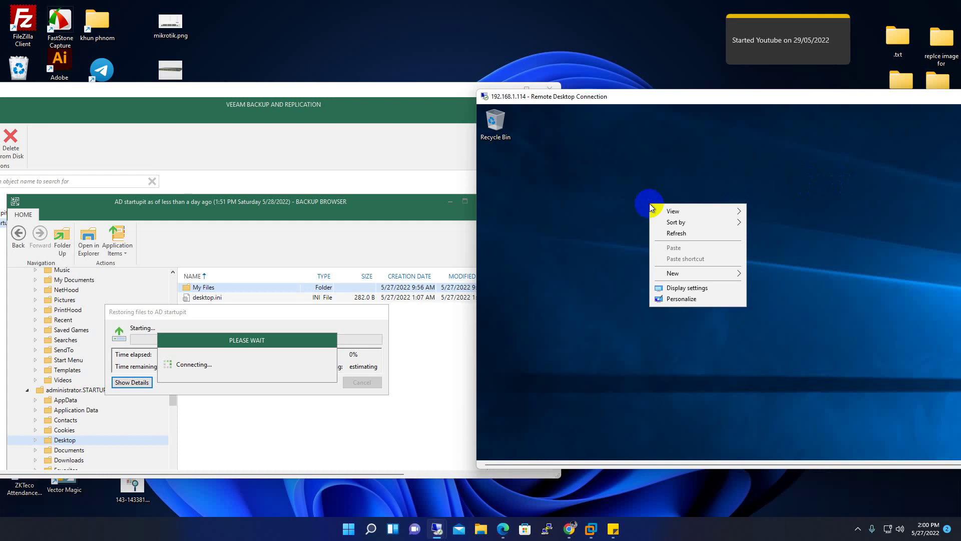
right_click(661, 179)
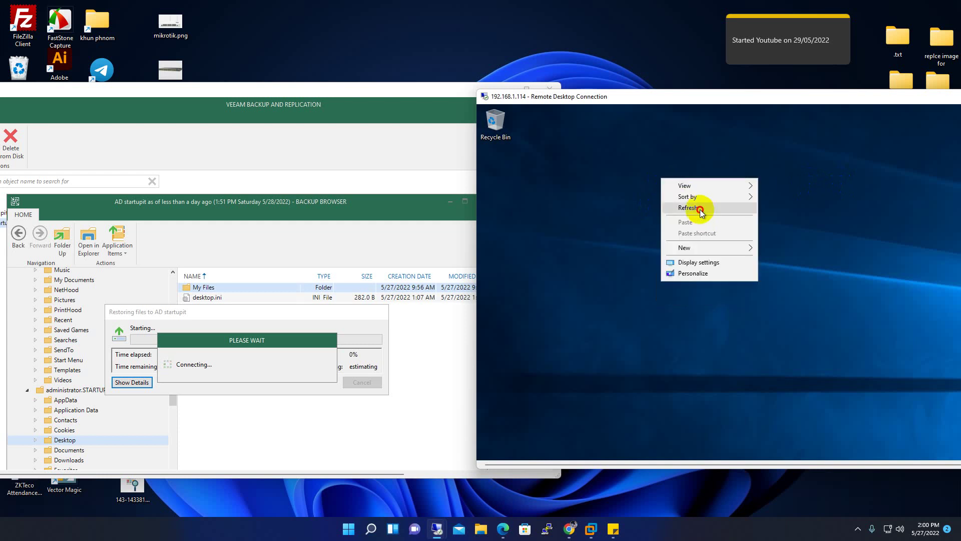
right_click(680, 151)
left_click(723, 181)
right_click(662, 158)
left_click(707, 190)
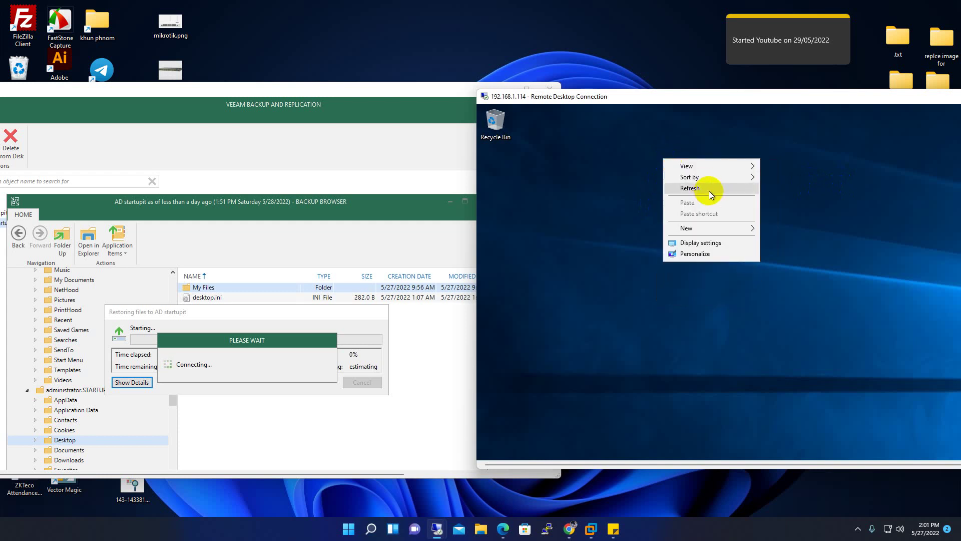
right_click(643, 156)
left_click(682, 185)
right_click(649, 168)
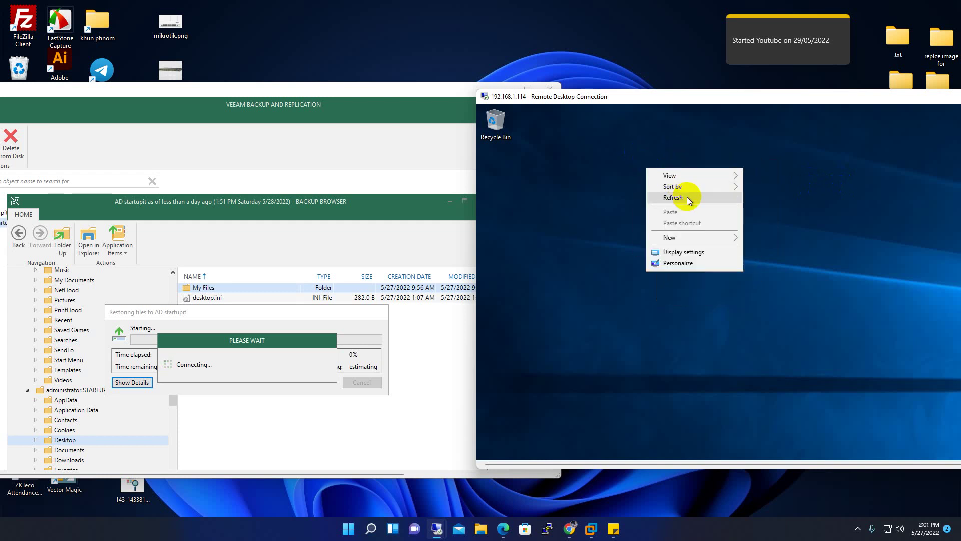
left_click(666, 196)
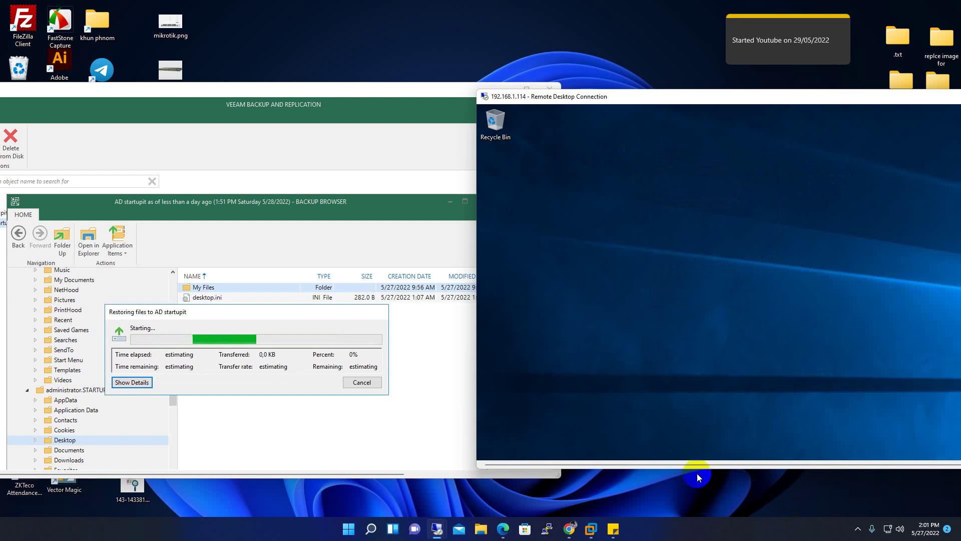
Keep refreshing the desktop, then show the restore job's detailed log
right_click(718, 257)
left_click(746, 289)
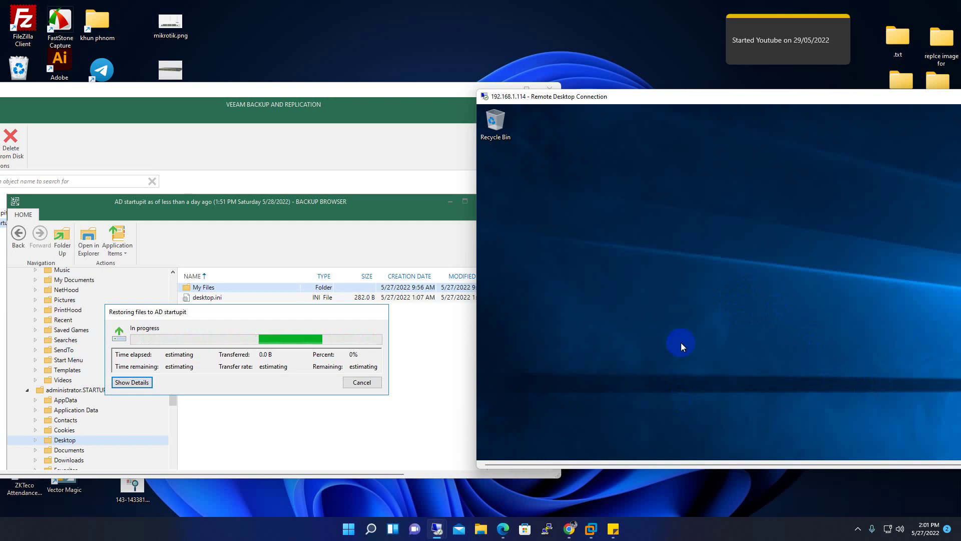
right_click(703, 194)
left_click(745, 220)
right_click(734, 189)
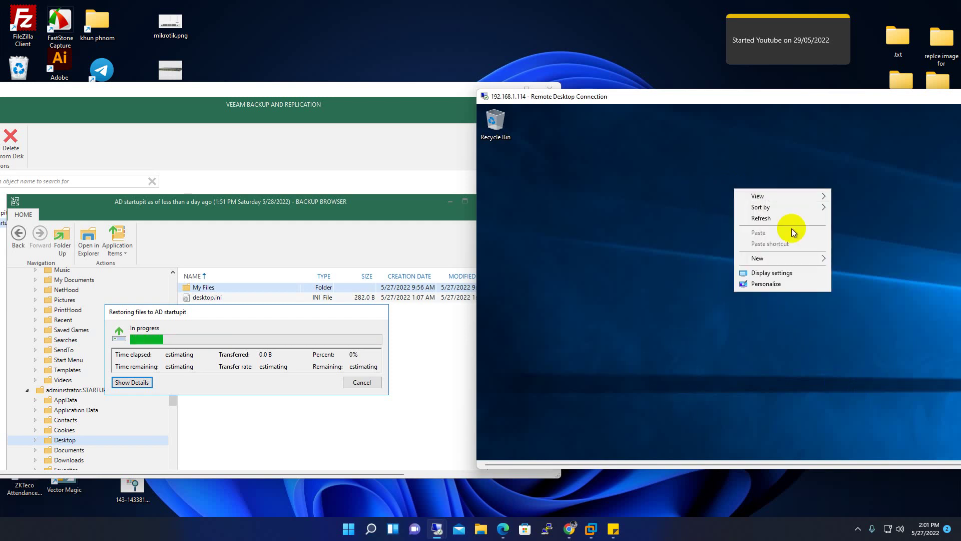
left_click(782, 218)
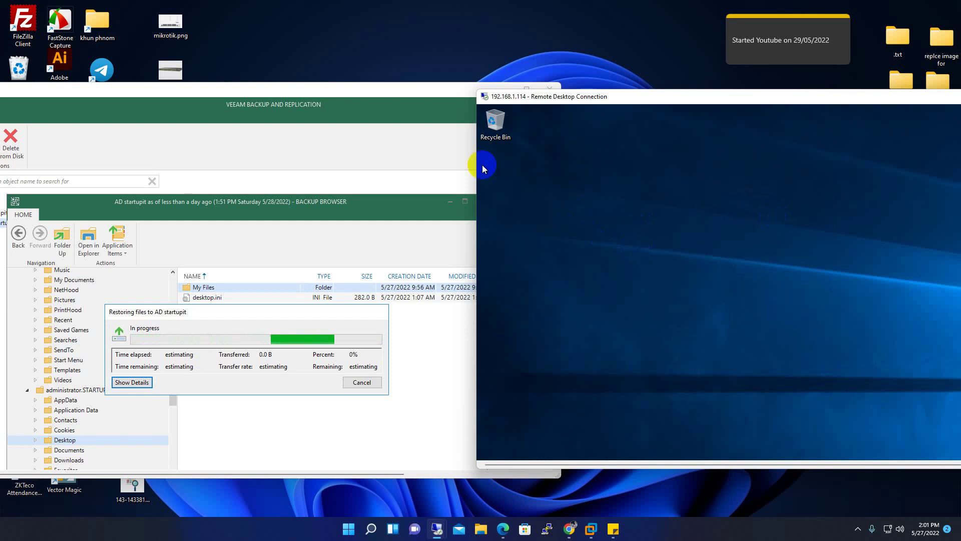
right_click(645, 158)
left_click(683, 189)
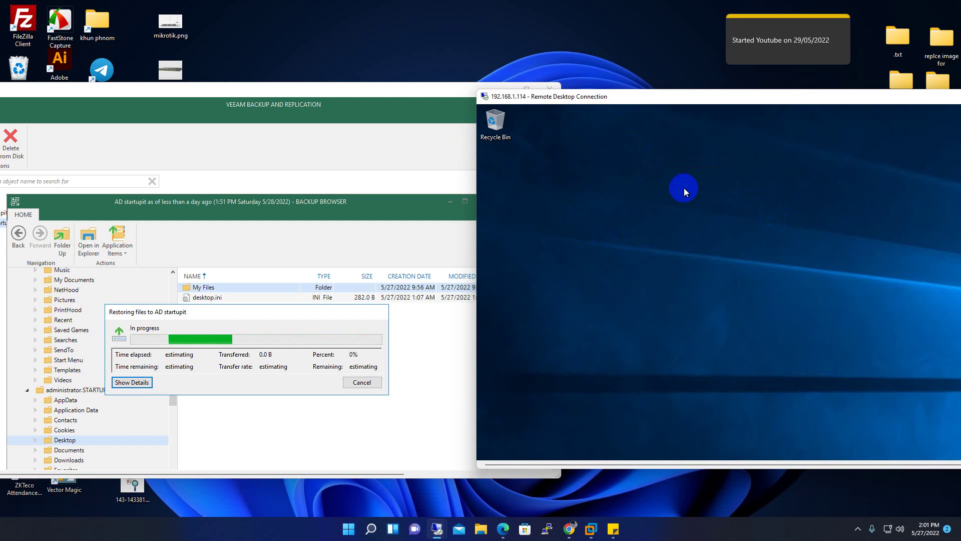
left_click(127, 382)
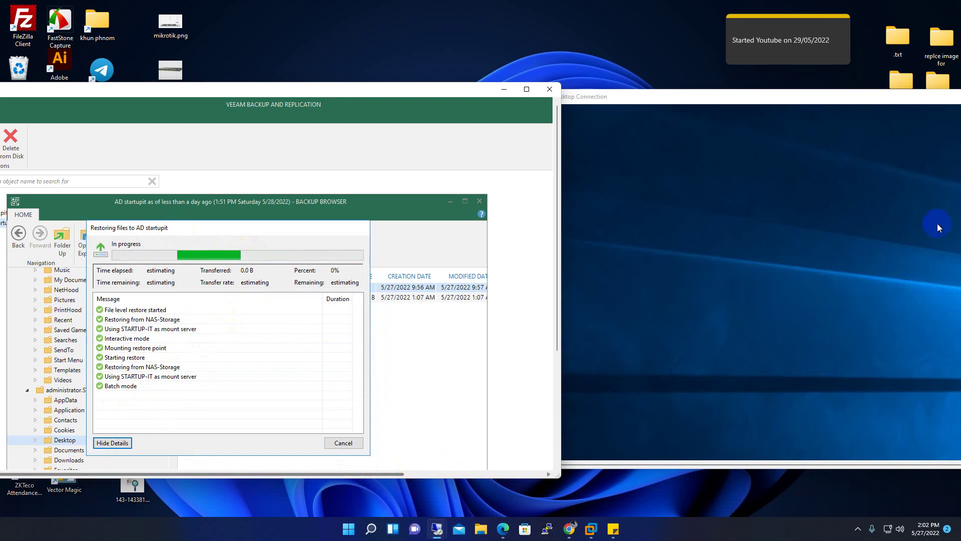
Refresh the 192.168.1.114 desktop until the restore completes, then close the progress window
left_click(649, 99)
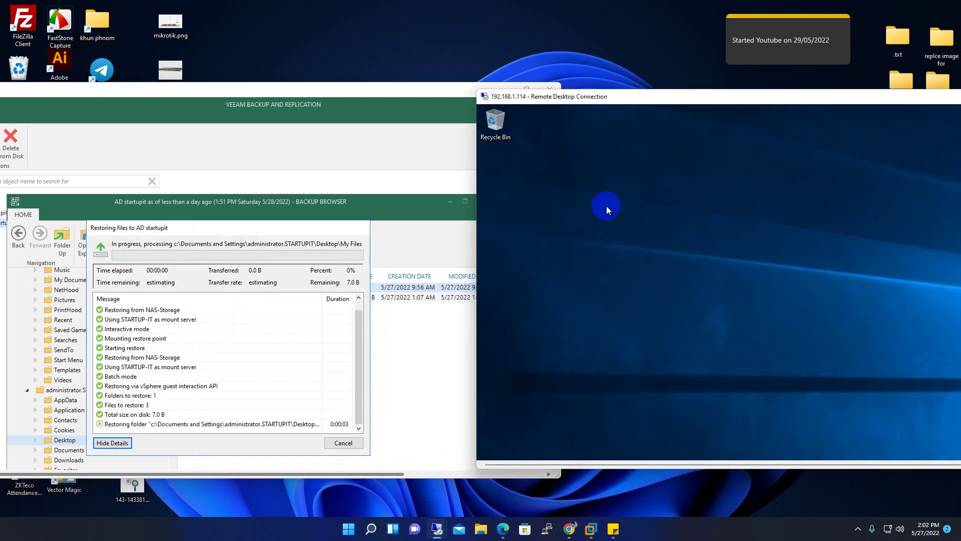
right_click(593, 182)
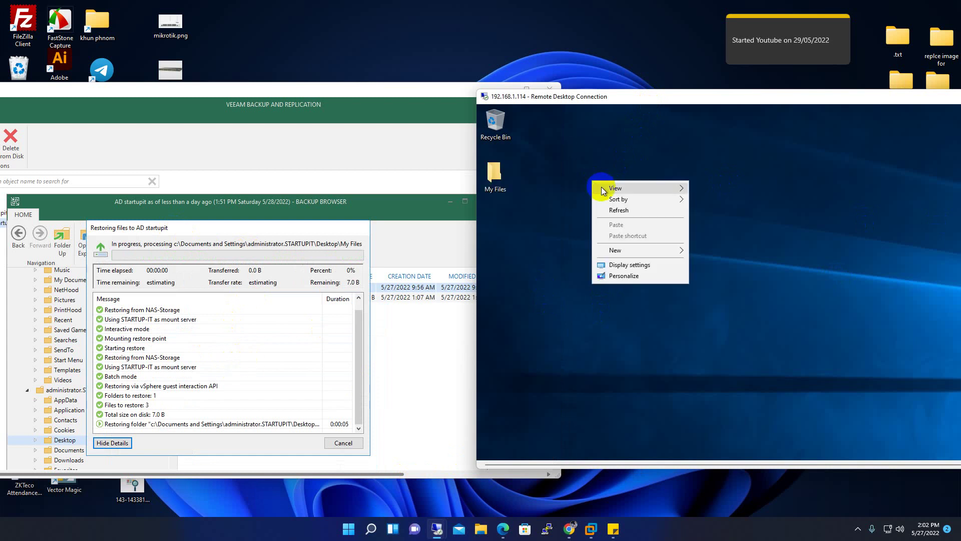
left_click(619, 210)
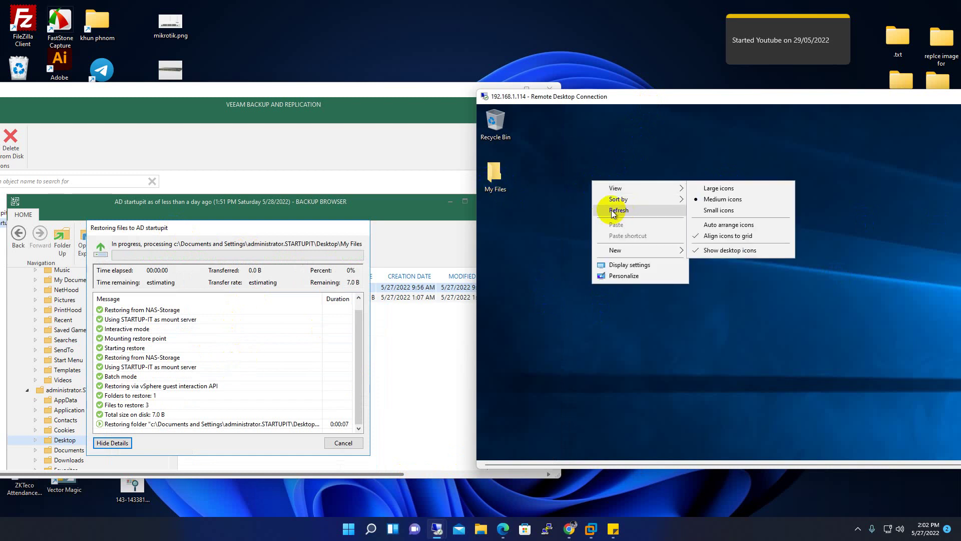
left_click(484, 178)
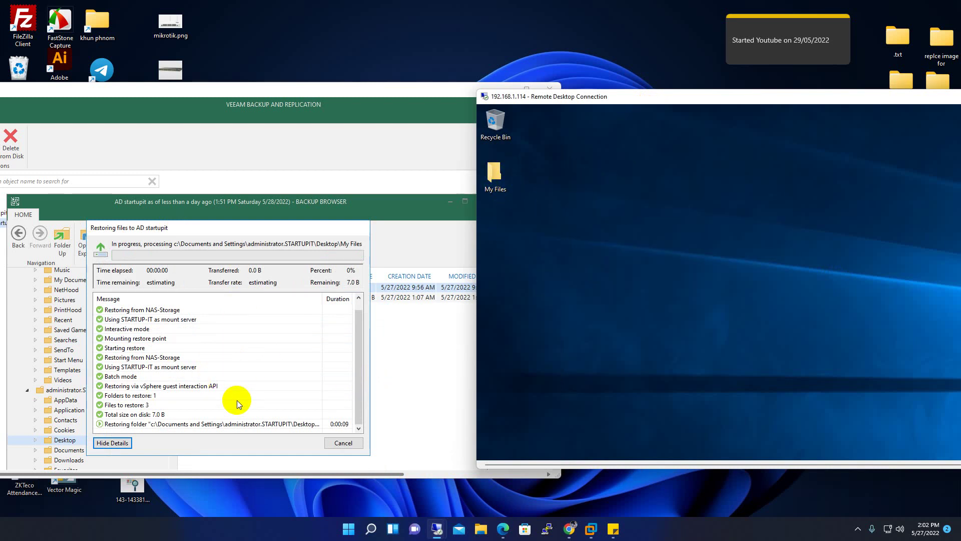
left_click(345, 442)
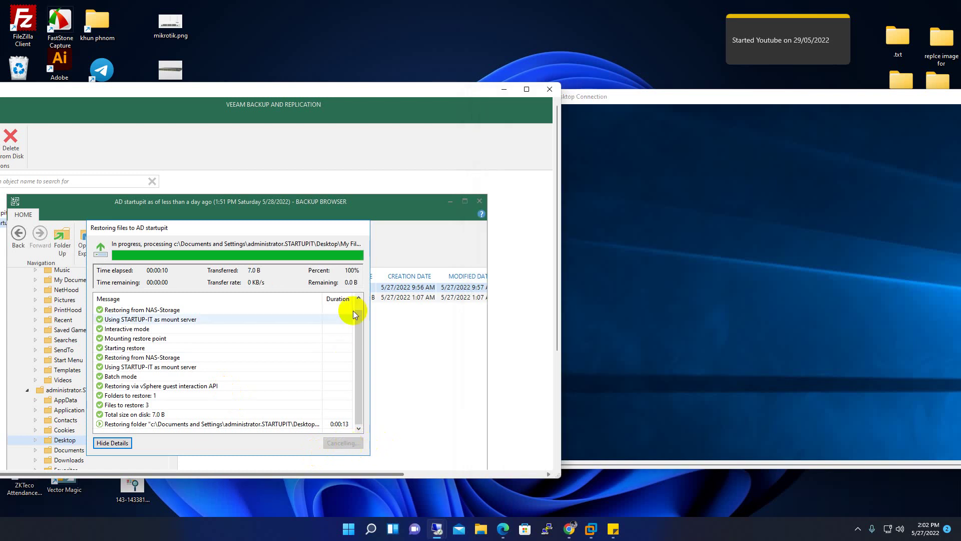
left_click(639, 221)
right_click(646, 179)
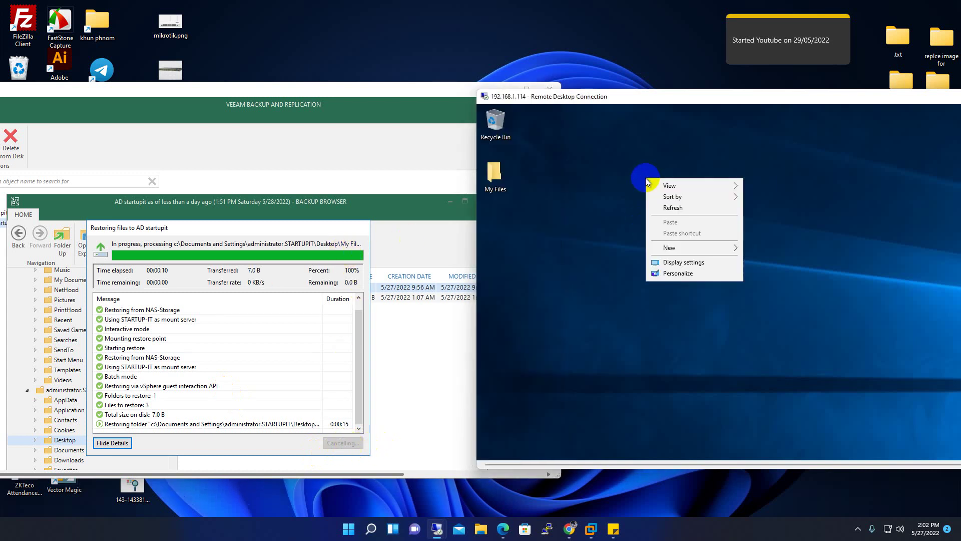
left_click(677, 208)
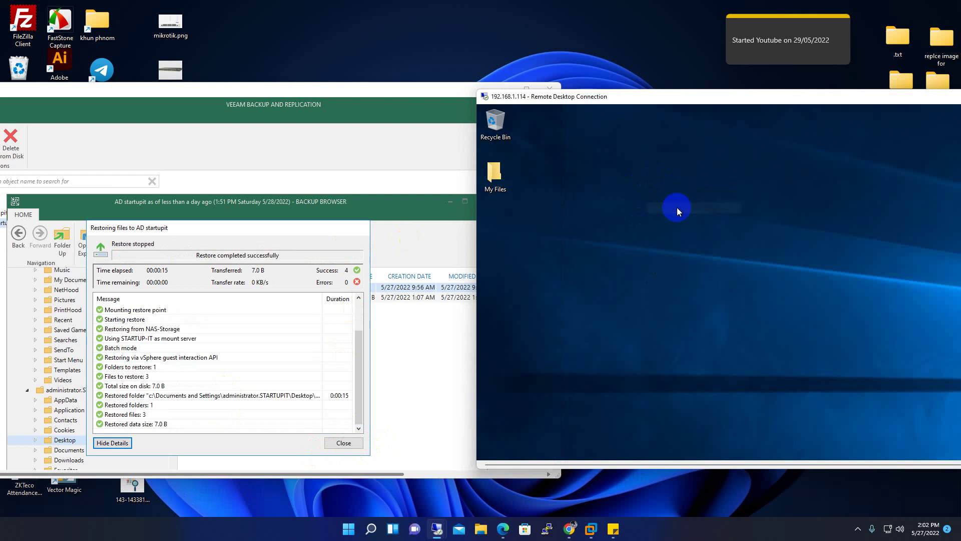
left_click(209, 291)
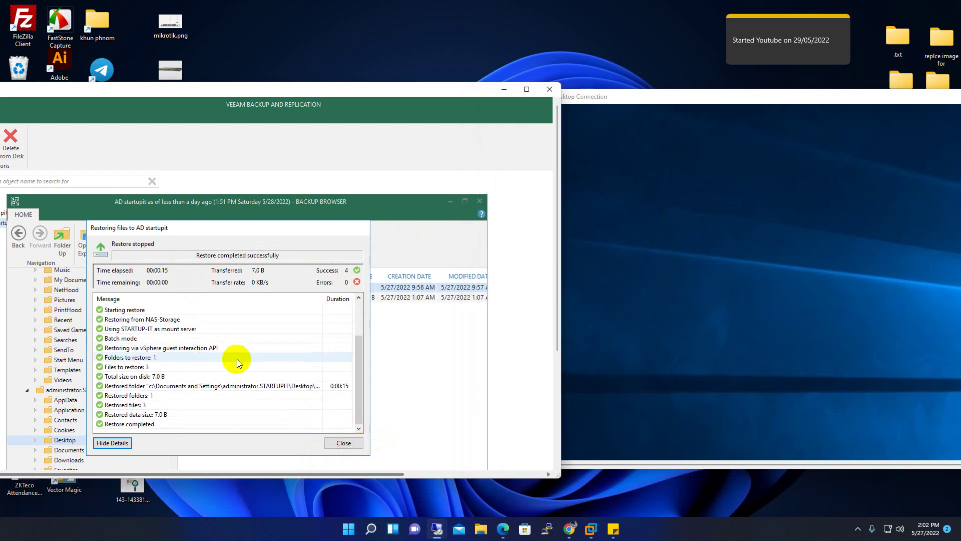
left_click(335, 444)
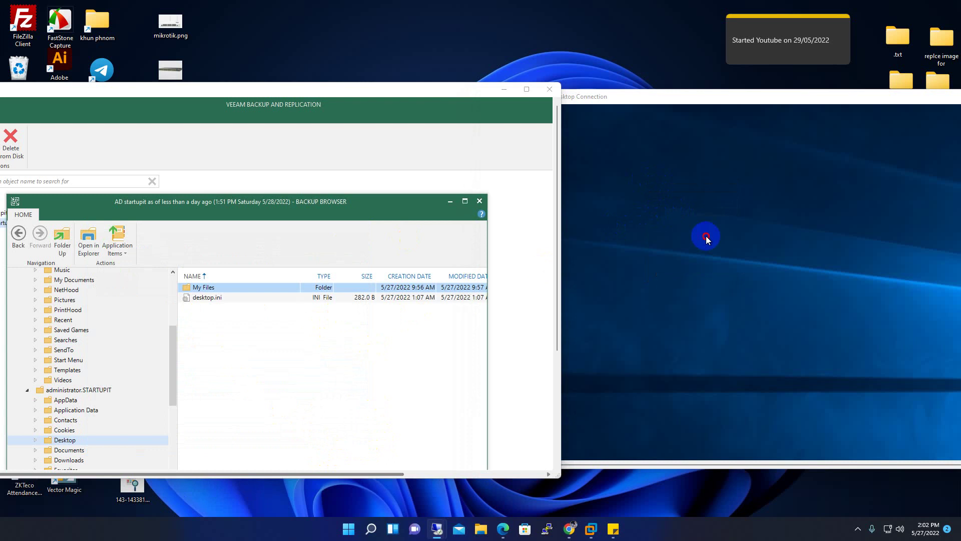
Refresh the desktop and open the restored My Files folder maximised
right_click(646, 185)
right_click(598, 162)
left_click(644, 193)
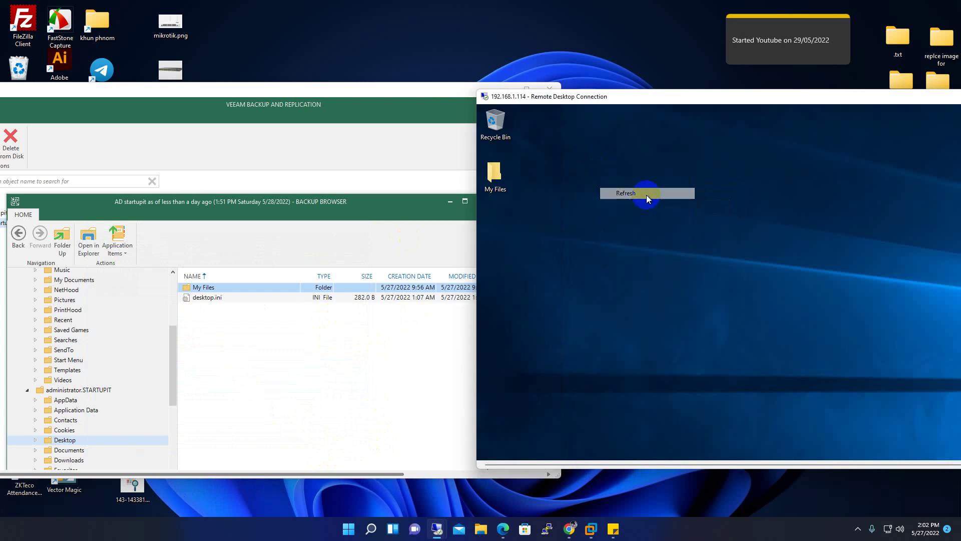
double_click(498, 172)
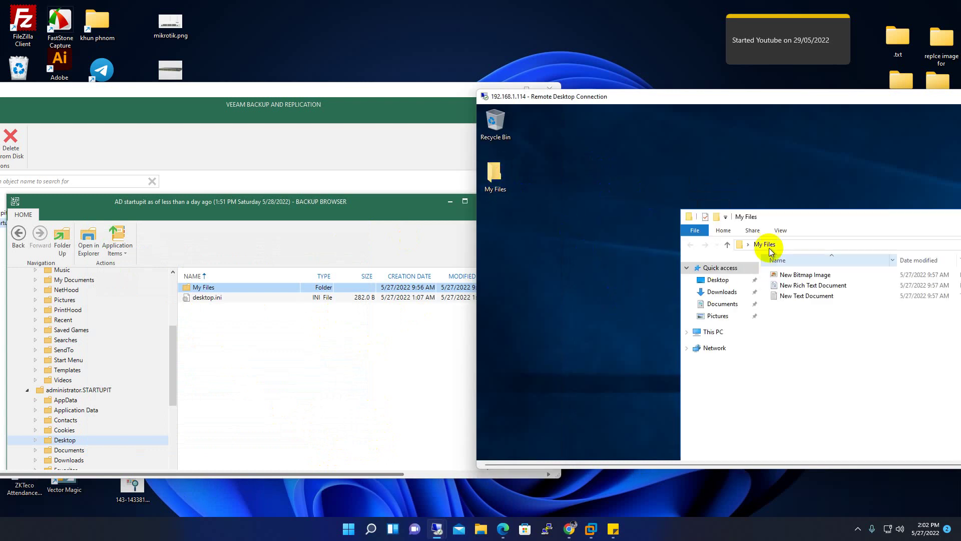
double_click(750, 208)
Check its Bitmap Image, Text Document and Rich Text Document files, then close the window
left_click(653, 230)
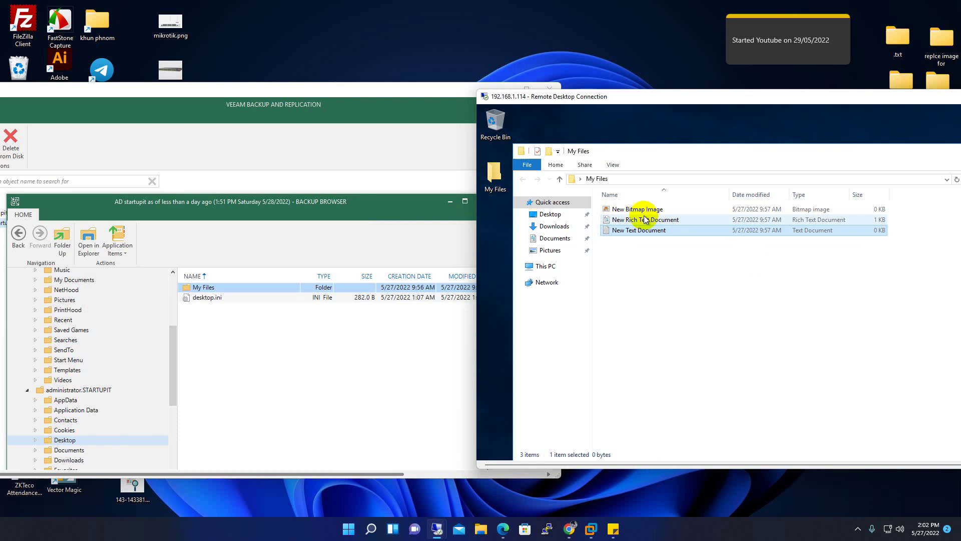
left_click(641, 209)
left_click(655, 232)
left_click(643, 209)
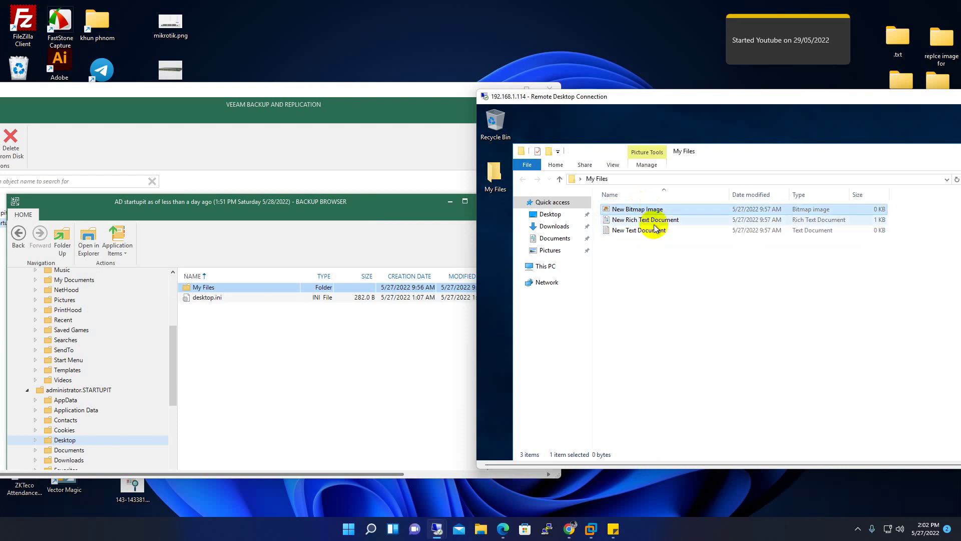
left_click(643, 221)
left_click(648, 210)
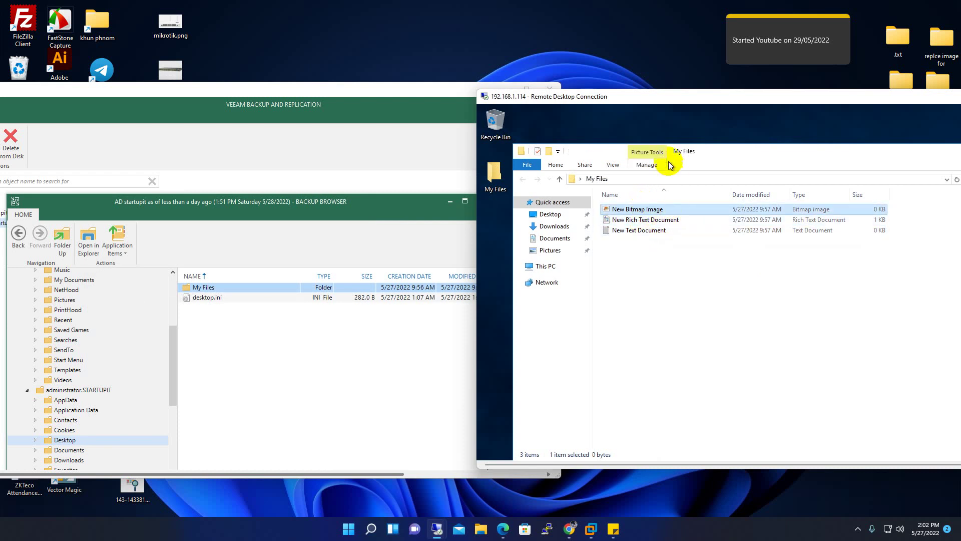
double_click(708, 155)
left_click_drag(901, 155, 758, 164)
left_click(864, 157)
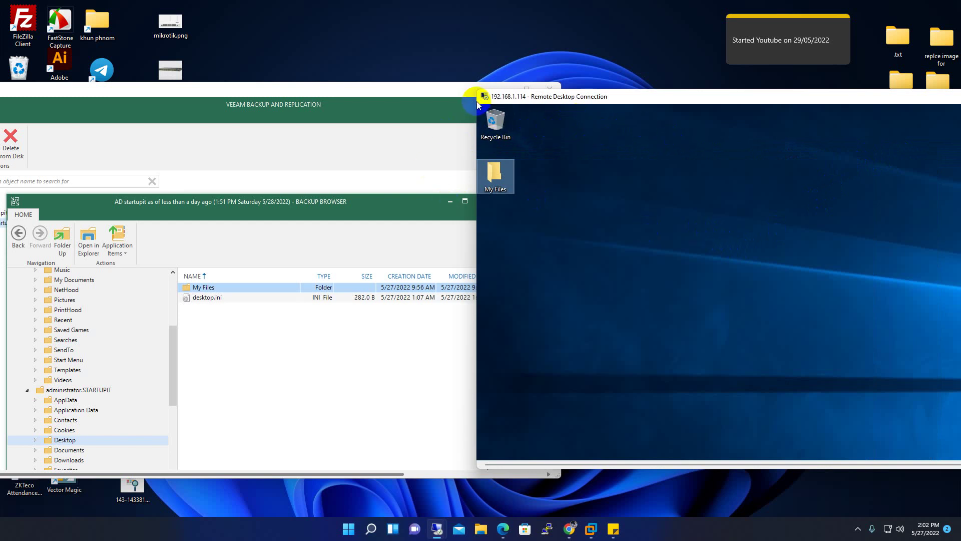
Maximise the Veeam session, close the AD startupit Backup Browser, show HOME, and minimise
left_click(428, 91)
left_click(526, 90)
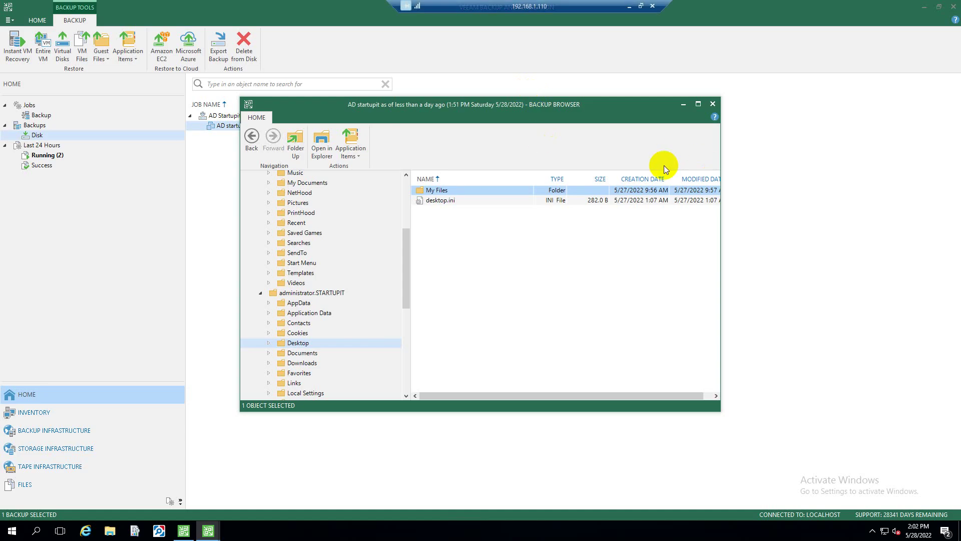
left_click(712, 104)
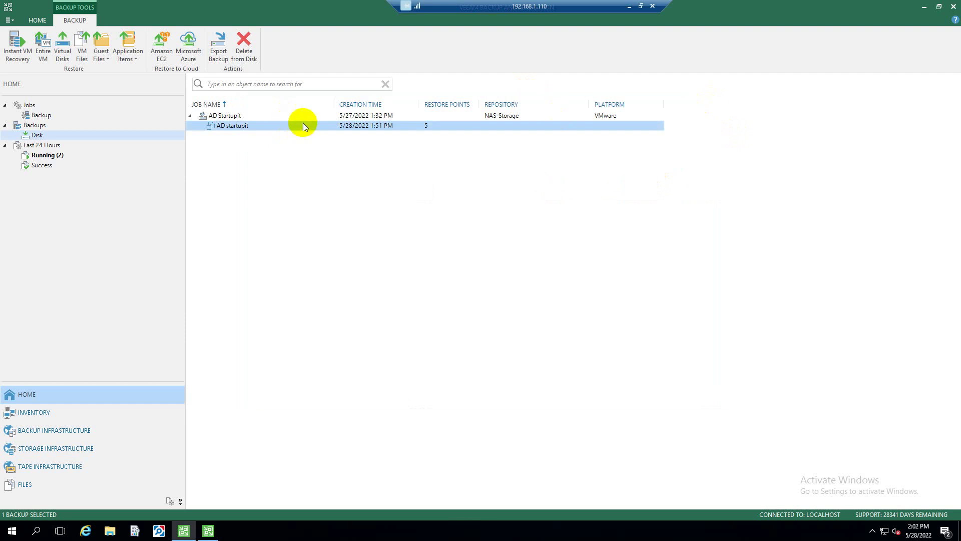
left_click(37, 19)
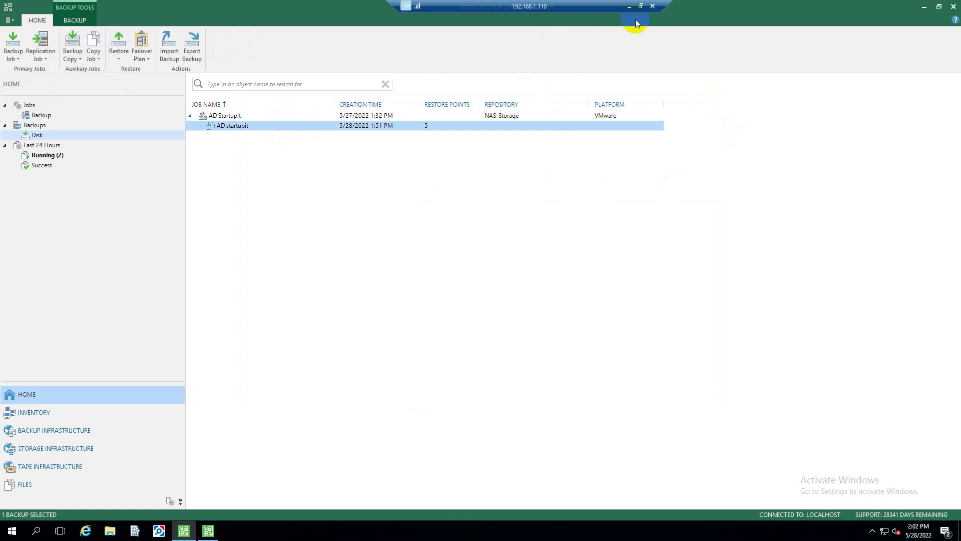
left_click(630, 6)
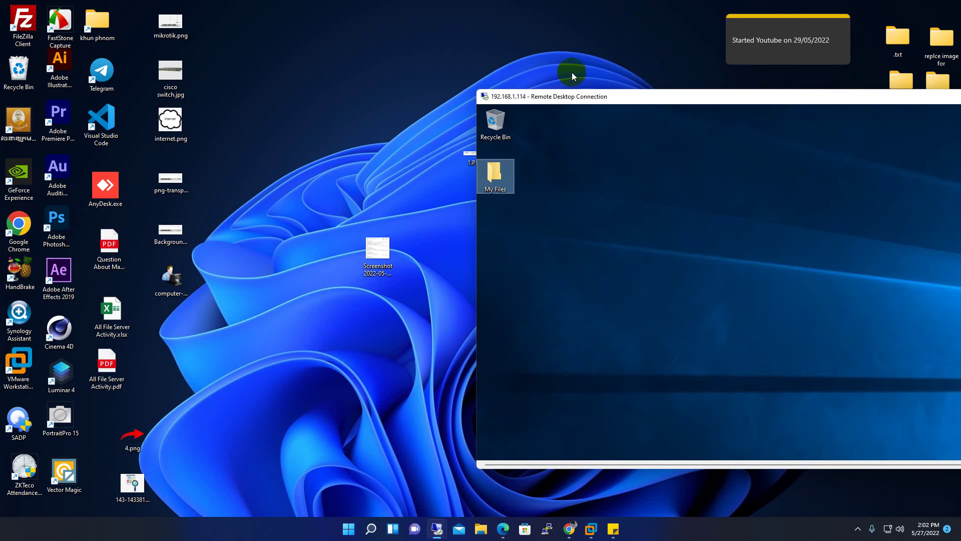
Close the 192.168.1.114 remote desktop session and bring Chrome back up
left_click_drag(598, 98, 108, 23)
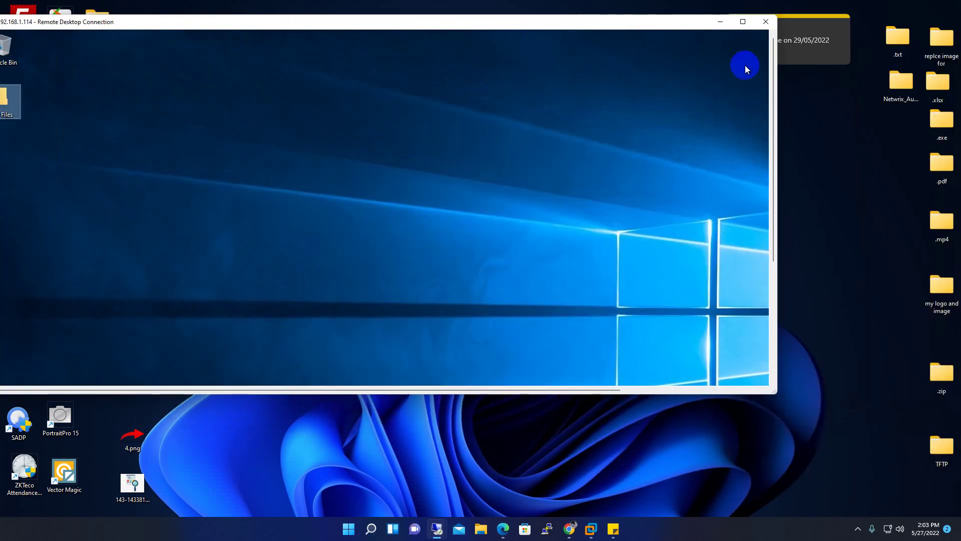
left_click(767, 22)
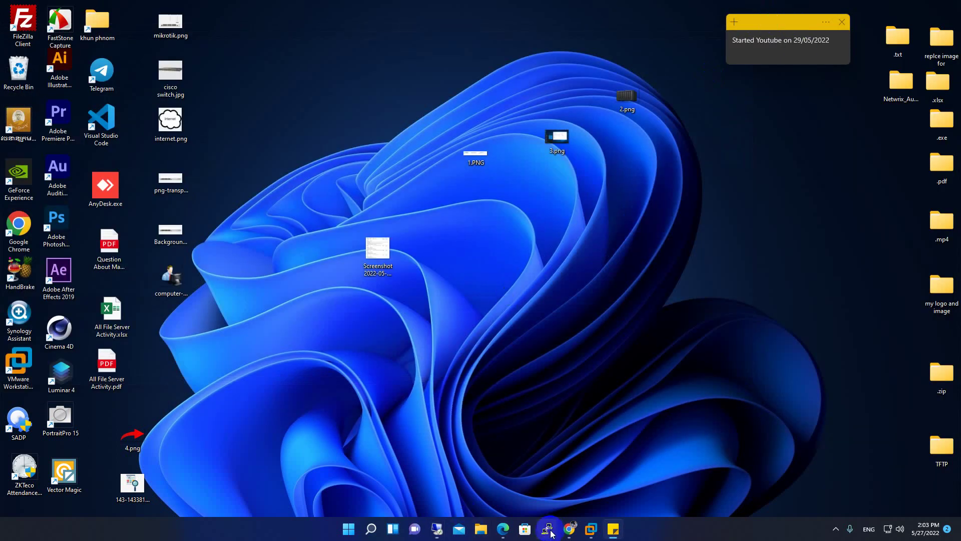
left_click(575, 531)
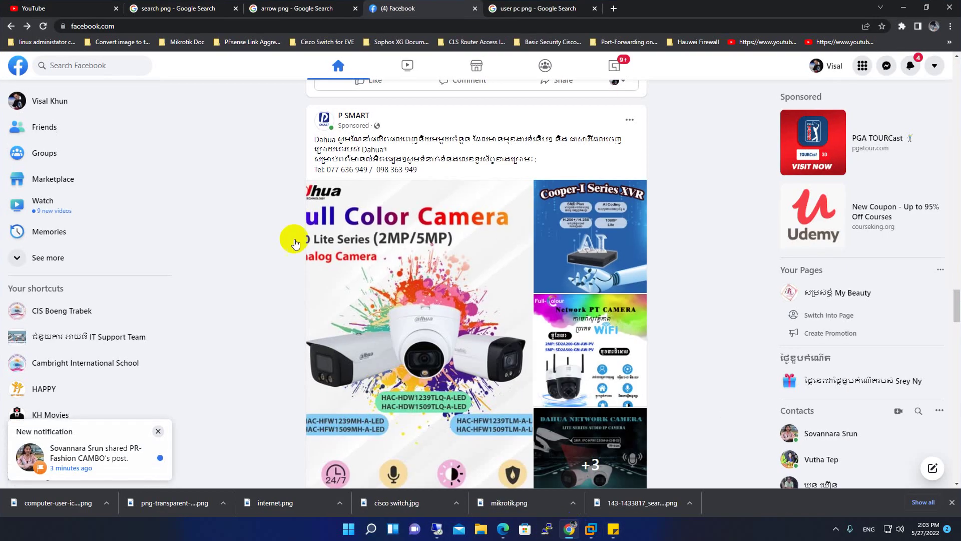
Load 192.168.1.113 in a new tab, then close that tab again
left_click(614, 9)
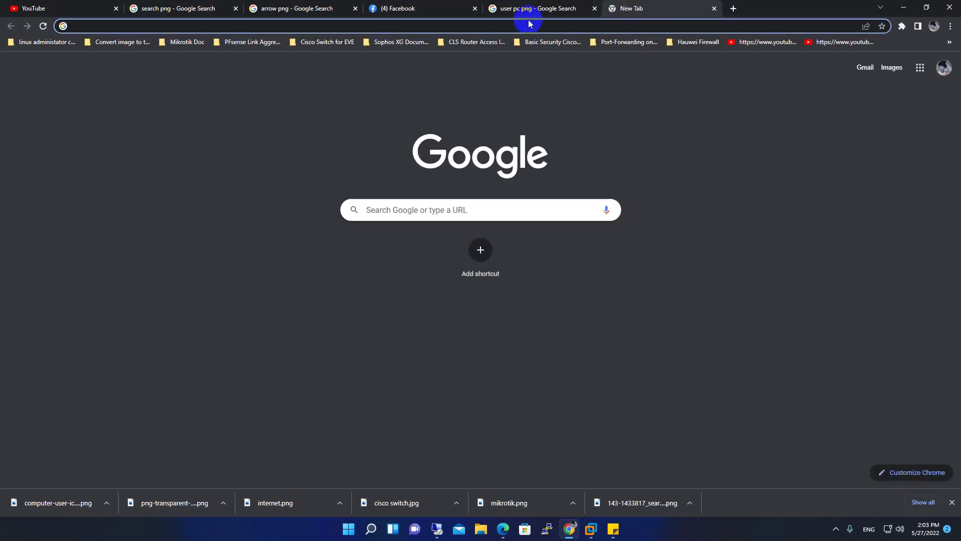
type("192.168.1")
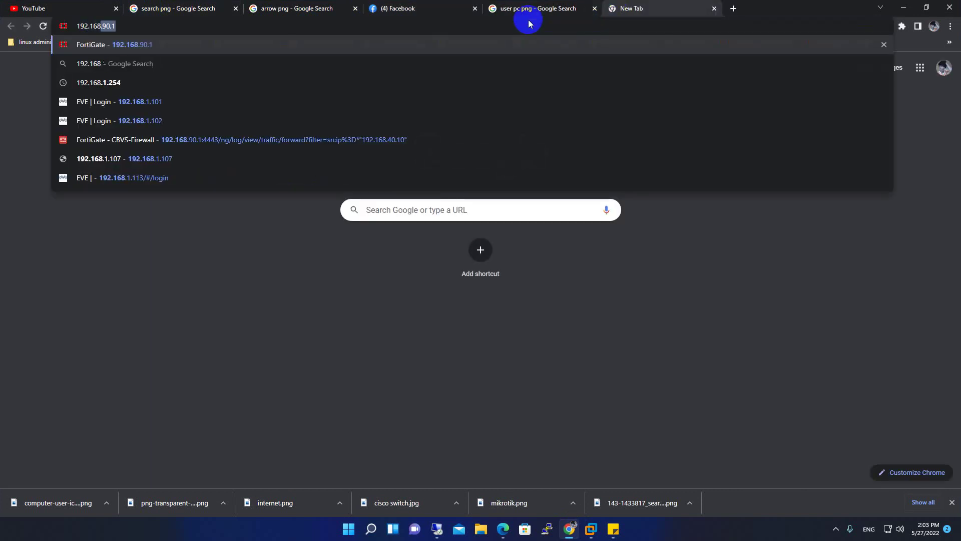
type(".11")
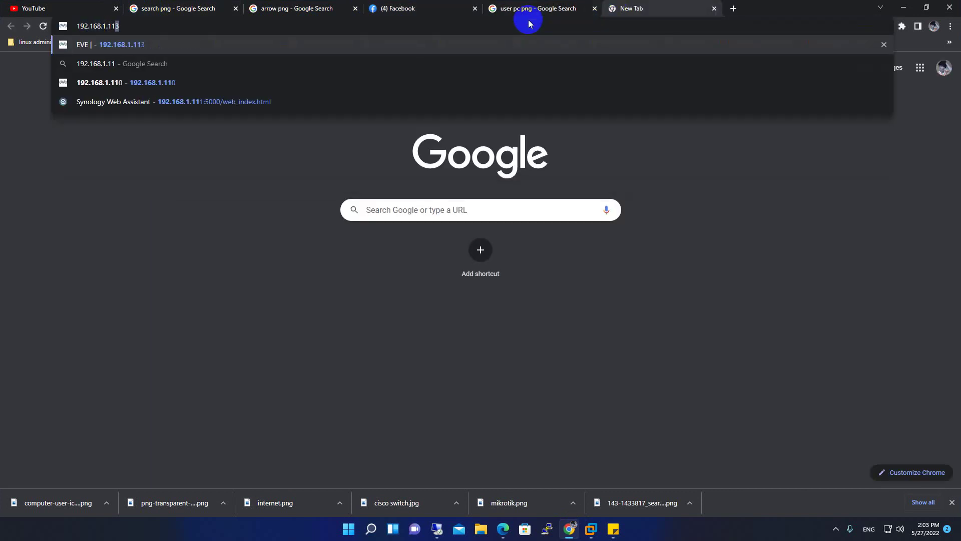
type("3")
key("Return")
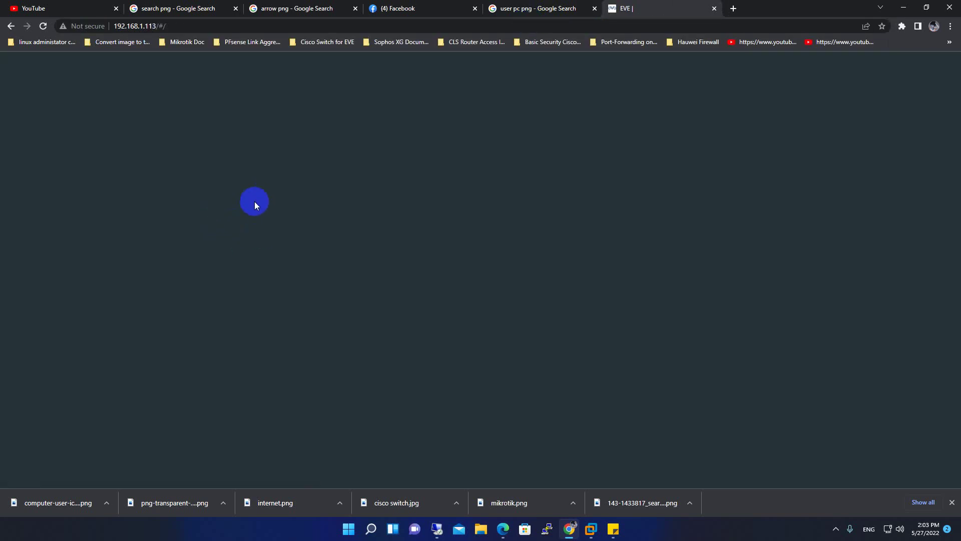
left_click(192, 25)
key("shift+Left")
key("shift+Left")
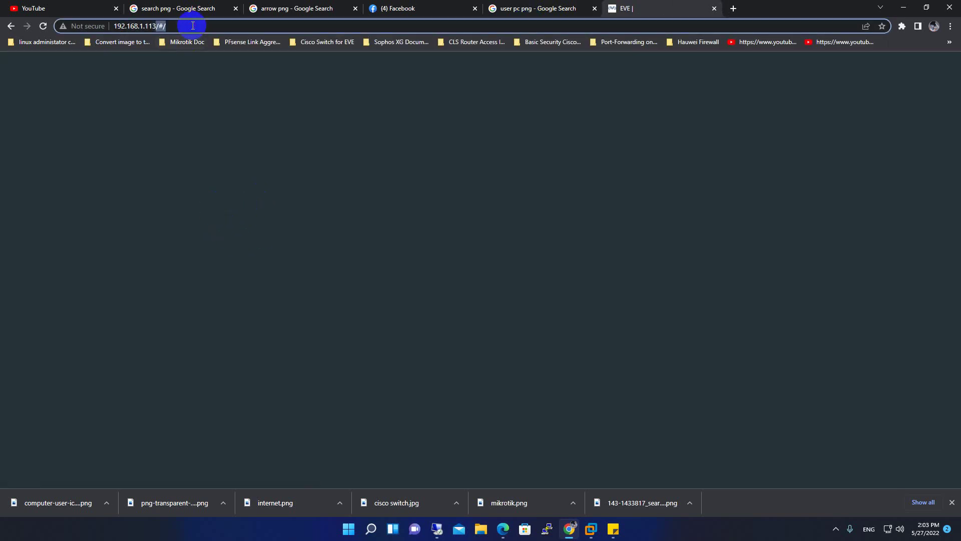
left_click_drag(192, 26, 113, 25)
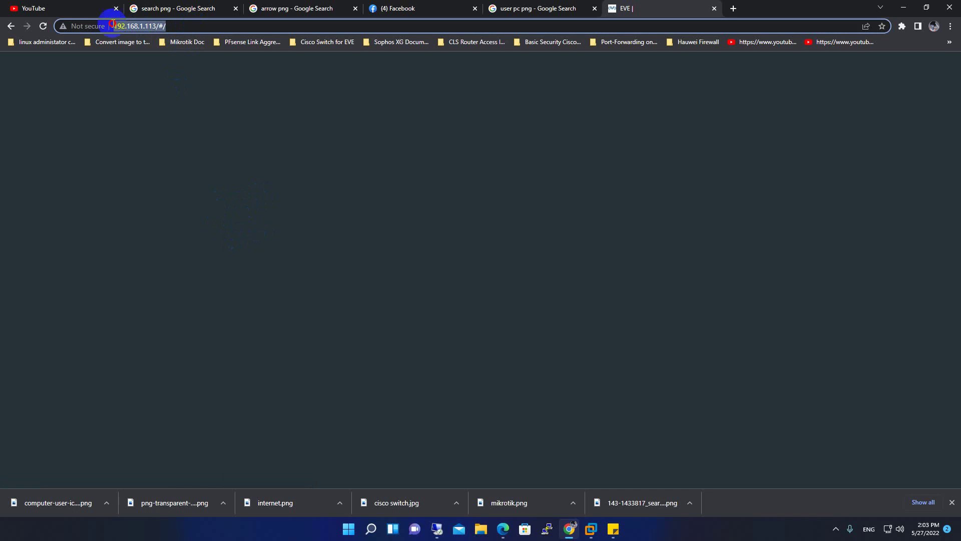
left_click(713, 9)
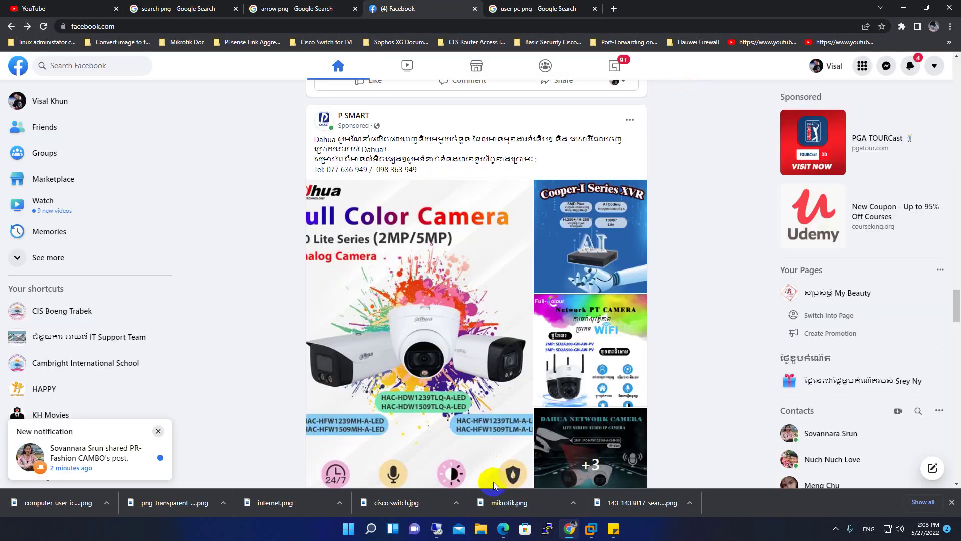
Launch Chrome via Run and go to 192.168.1.113, correcting the mistyped address
left_click(609, 524)
type("chrome")
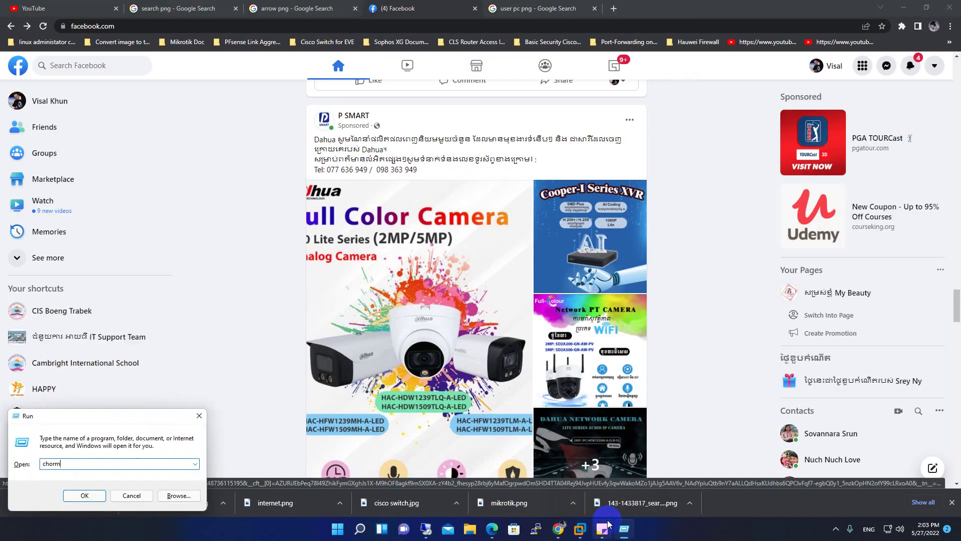
key("Return")
key("Return")
key("Return")
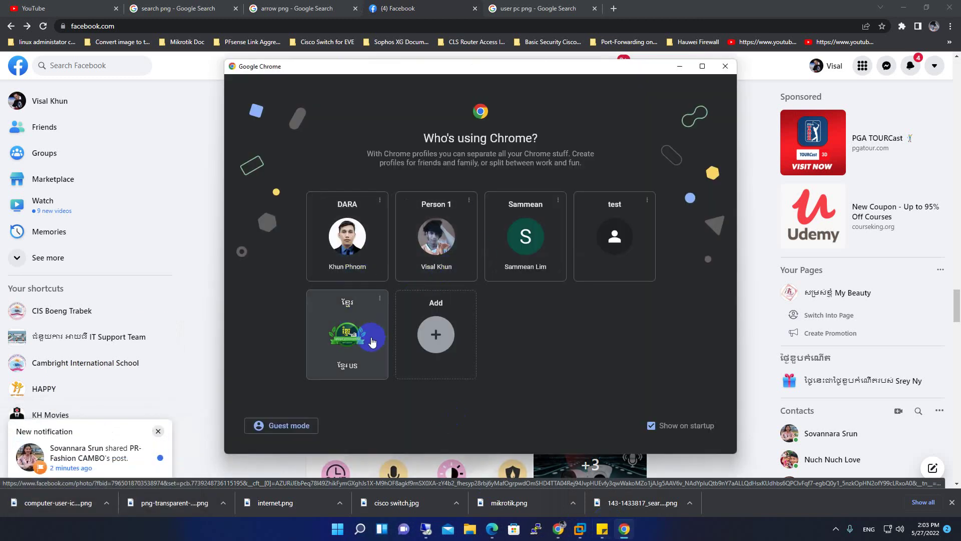
left_click(360, 372)
type("192")
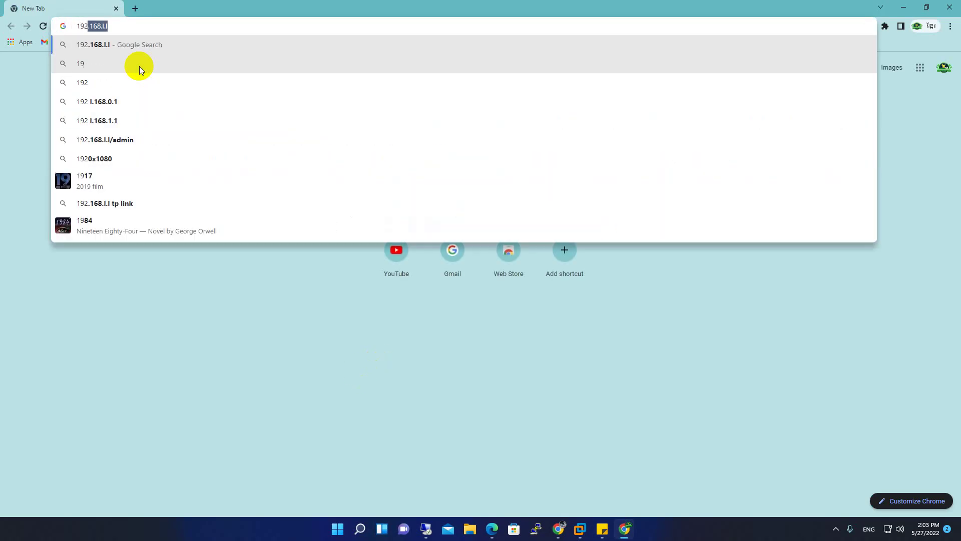
type(".168")
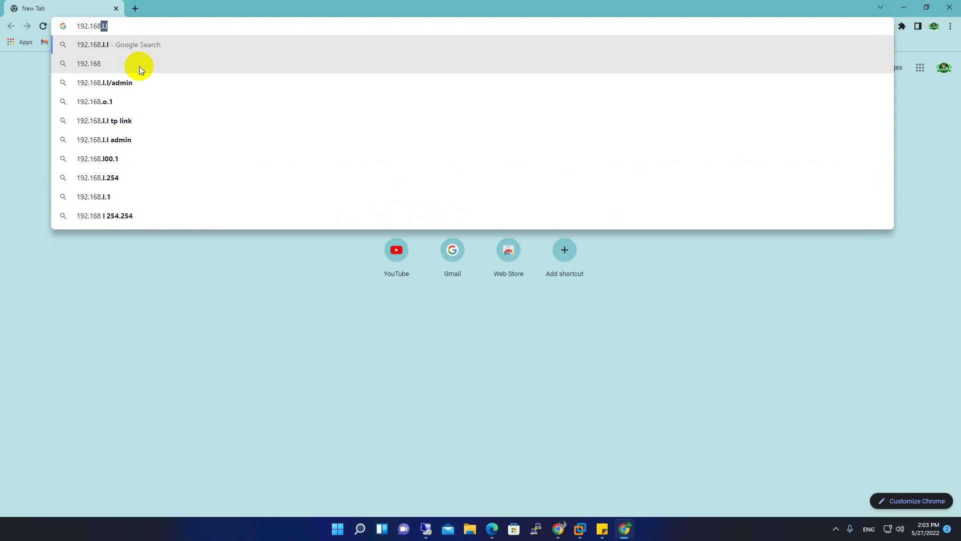
type("3.1.113")
key("Return")
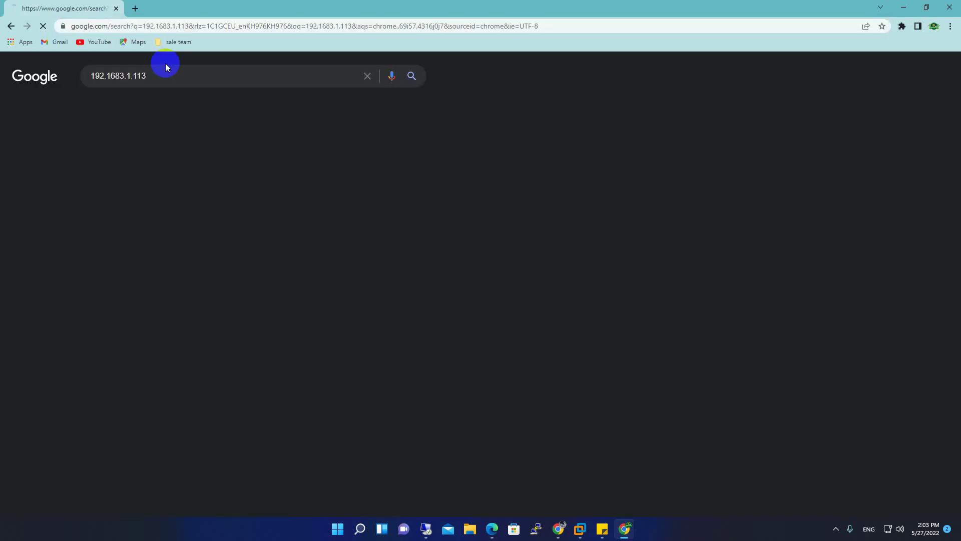
left_click(132, 27)
type("192")
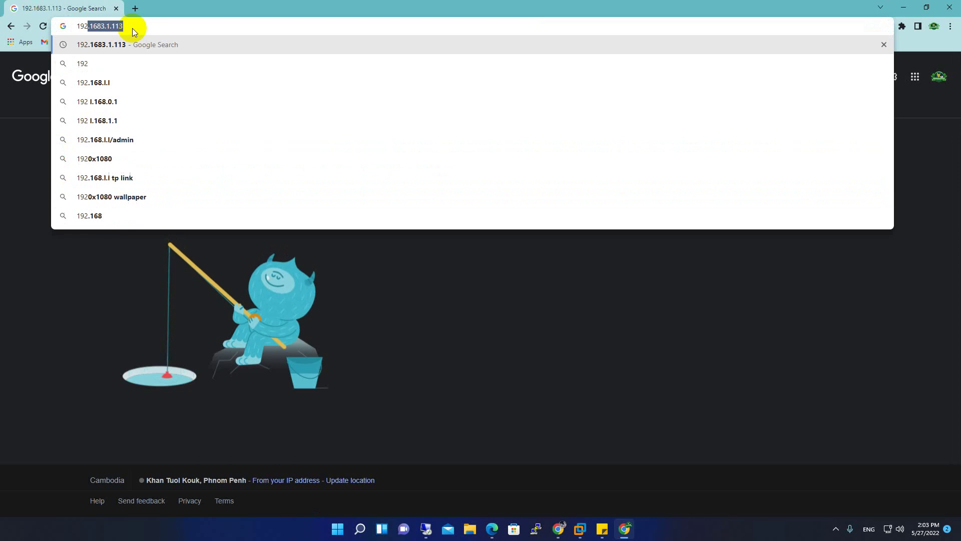
type(".168.1.1")
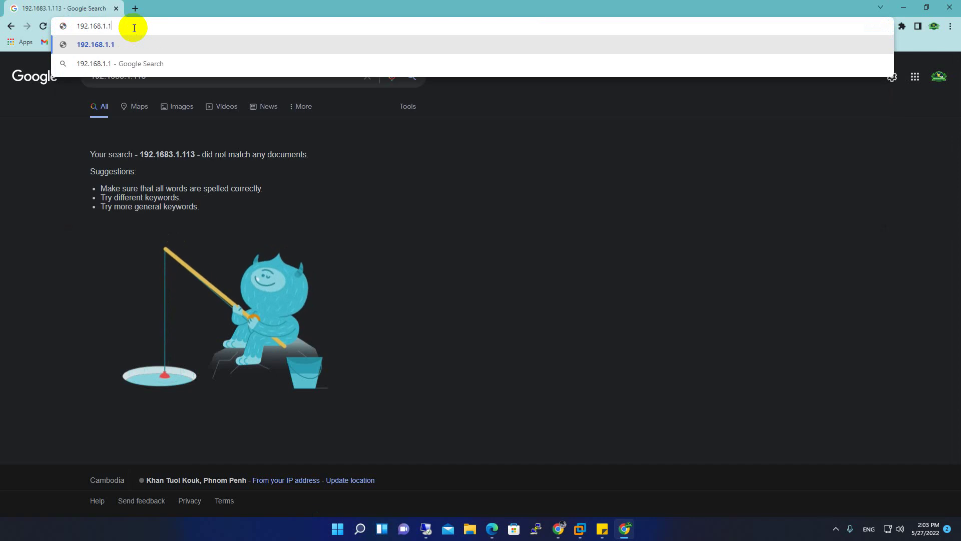
type("13")
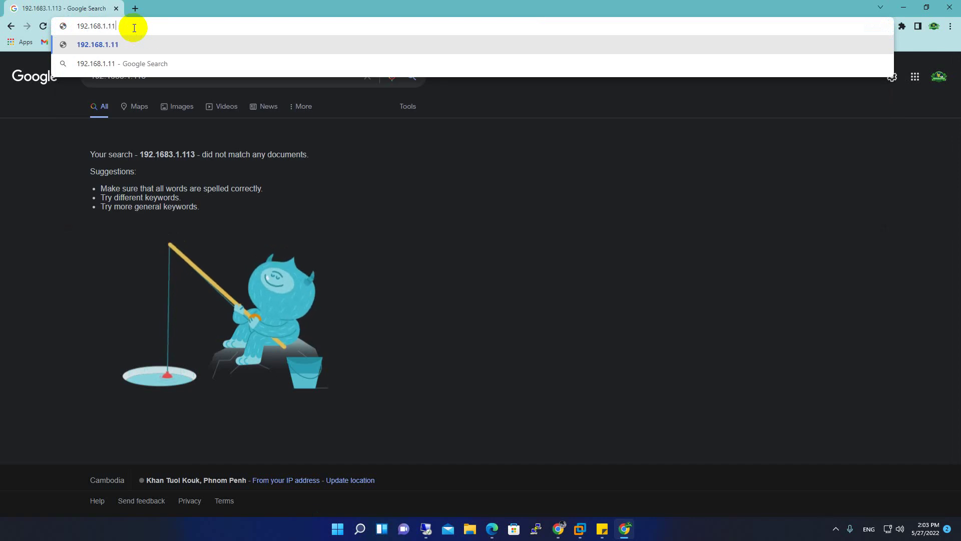
key("Return")
Proceed past the certificate warning and log in to the ESXi host as root
left_click(363, 318)
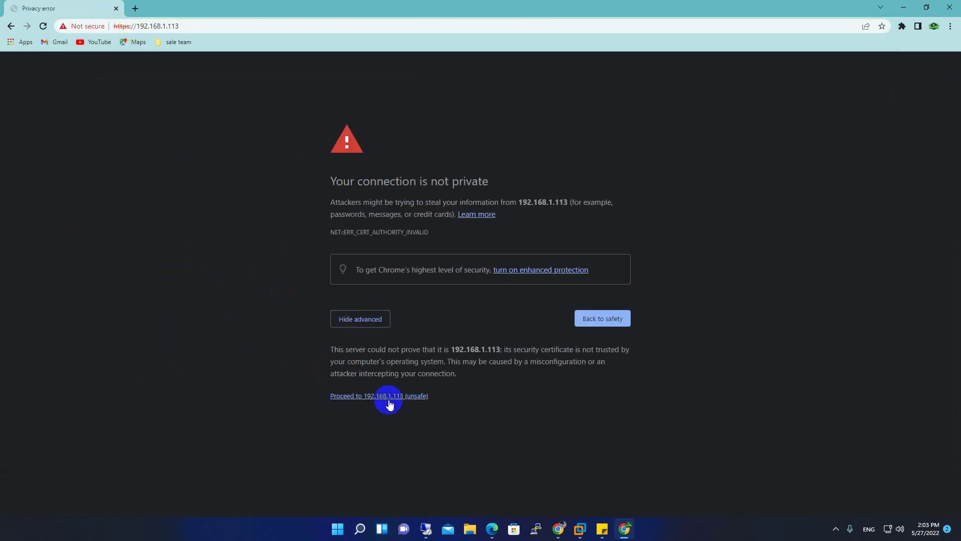
left_click(369, 397)
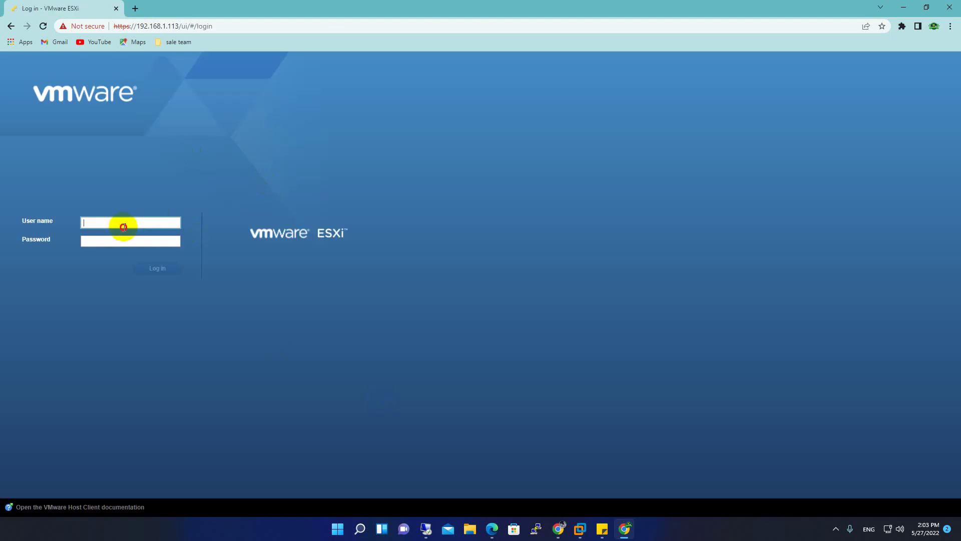
type("root")
key("Tab")
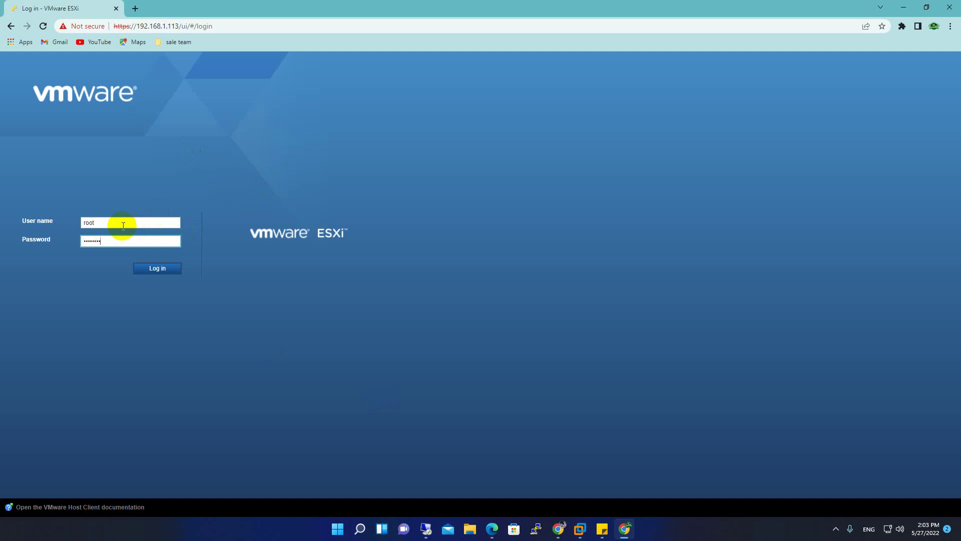
key("Return")
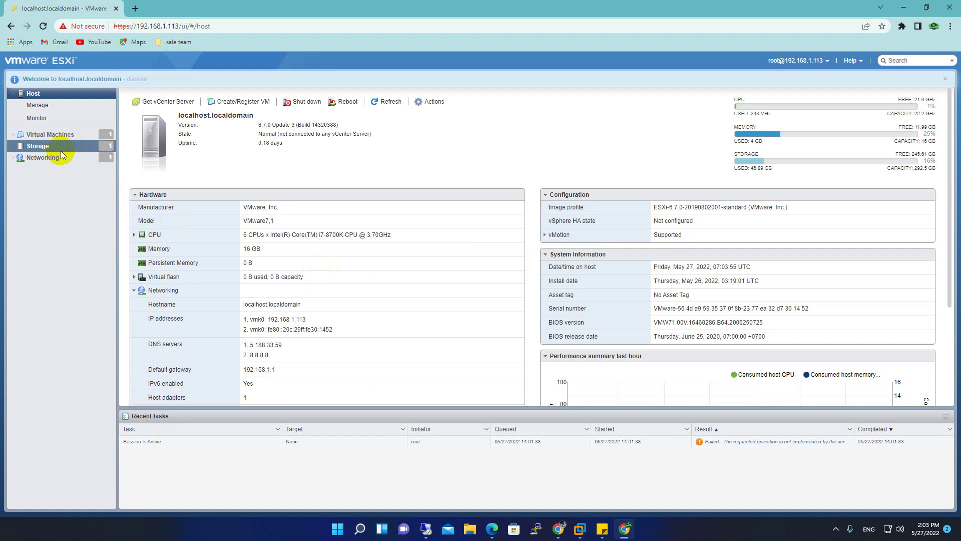
Shut down the AD startupit VM in ESXi and watch its console until the shutdown is underway
left_click(53, 134)
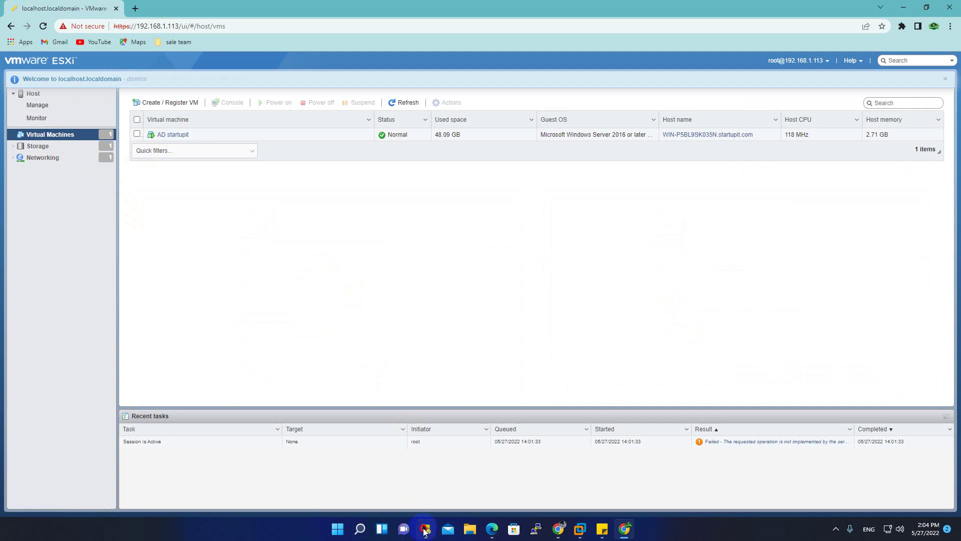
left_click(426, 529)
left_click(630, 6)
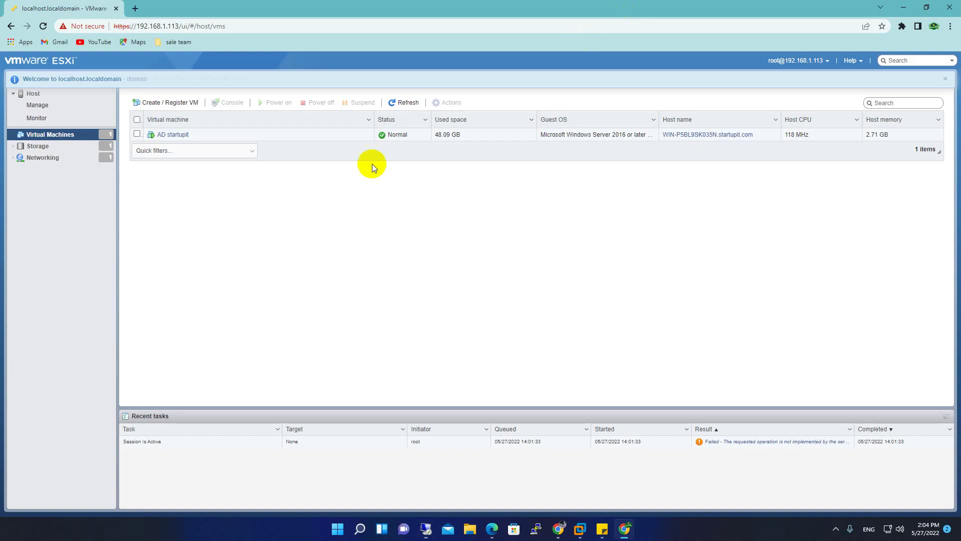
left_click(168, 131)
left_click(278, 99)
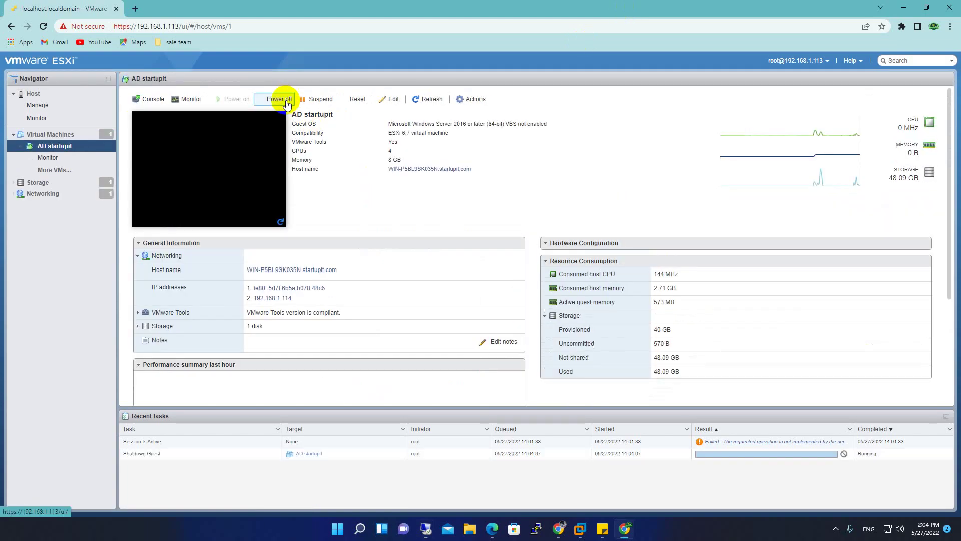
left_click(257, 184)
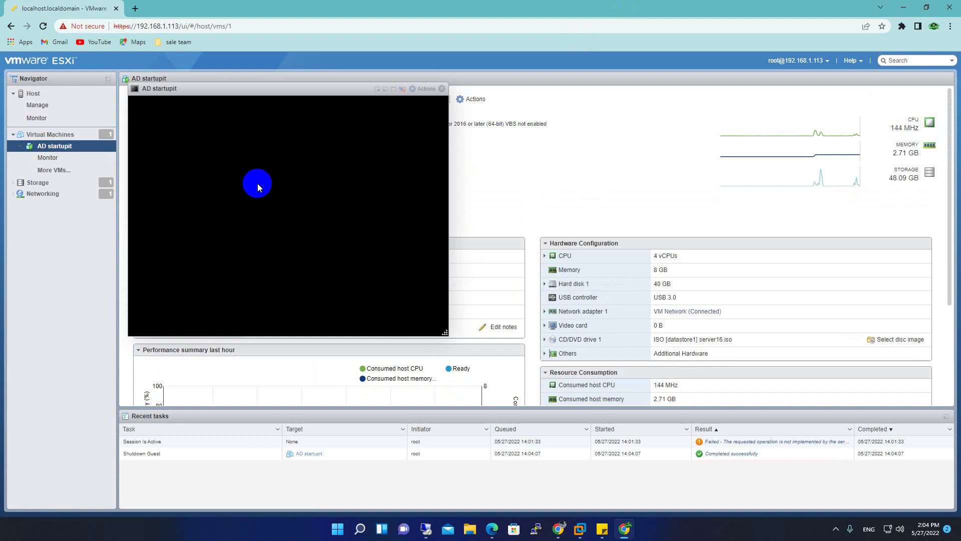
left_click_drag(317, 89, 523, 110)
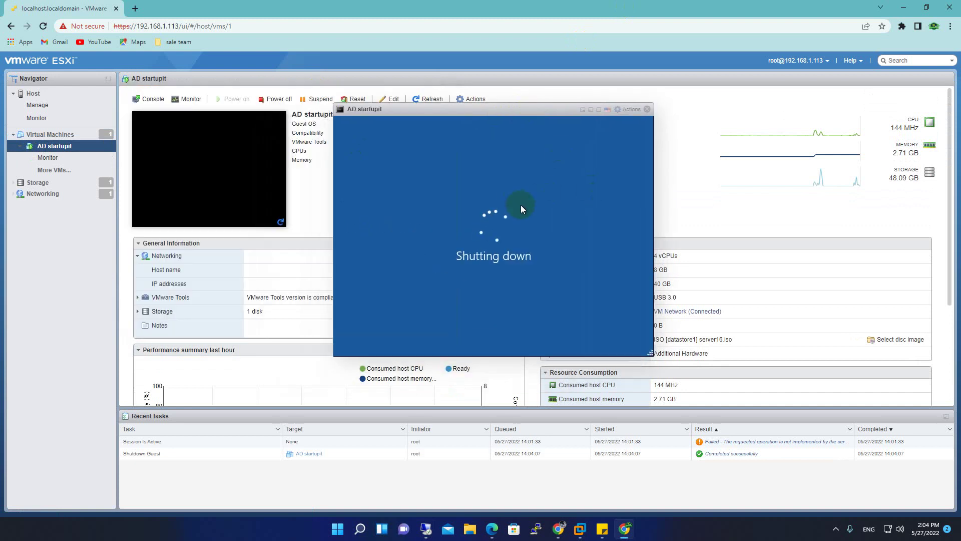
left_click(646, 110)
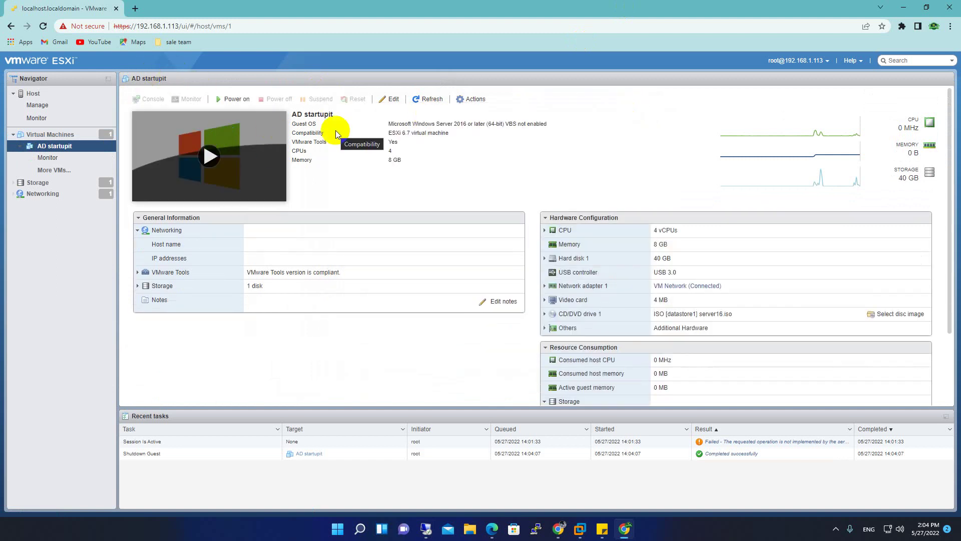
Delete AD startupit from the ESXi host and refresh the now-empty VM list
left_click(484, 99)
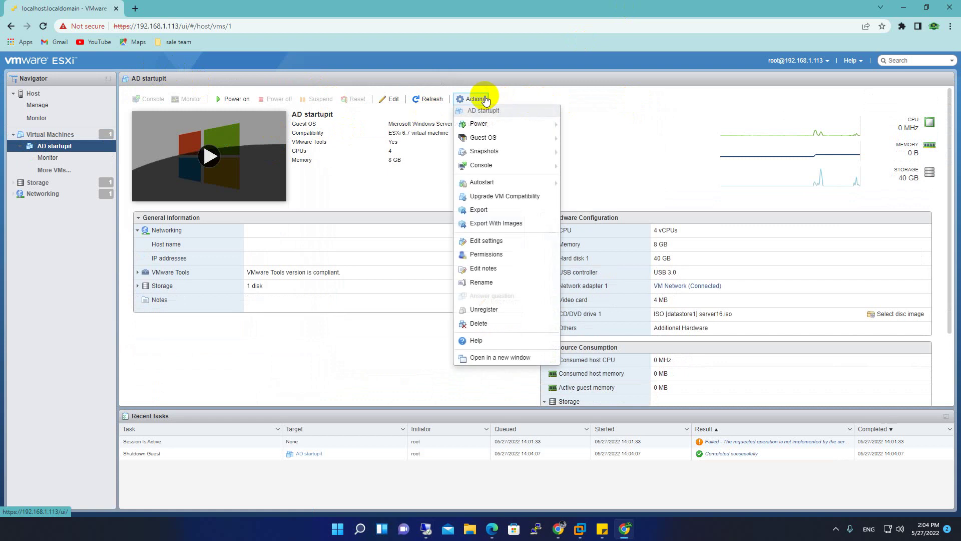
left_click(486, 324)
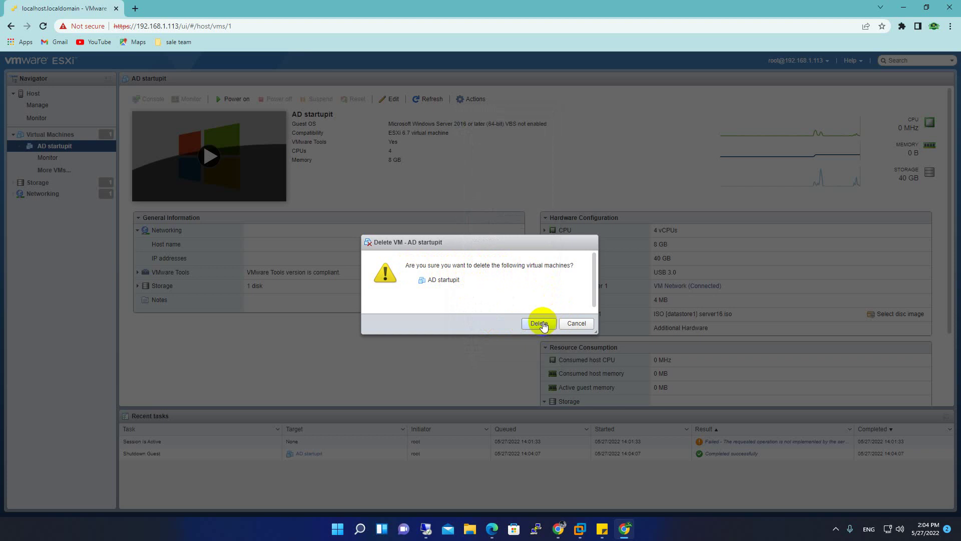
left_click(539, 324)
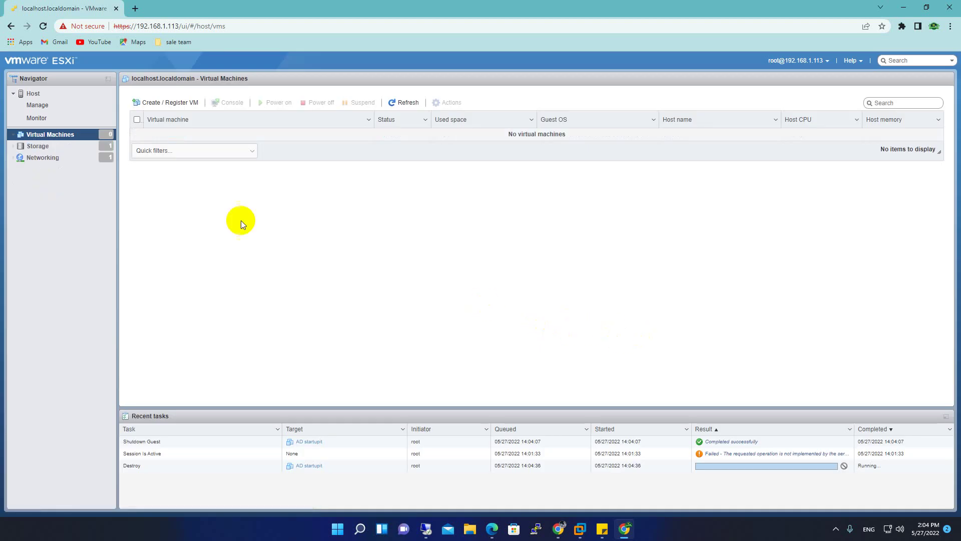
left_click(43, 27)
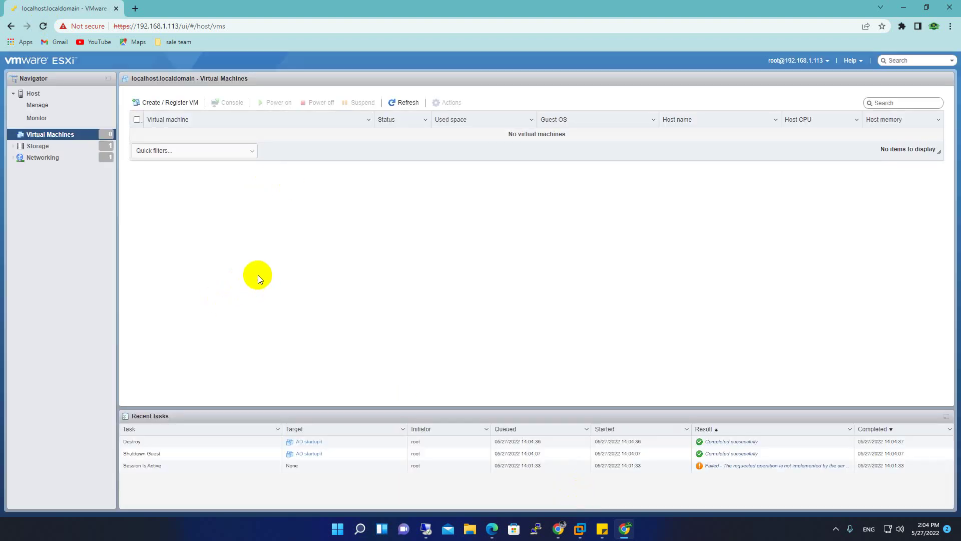
In the remote Veeam session, start a VMware vSphere restore from a backup file
left_click(426, 528)
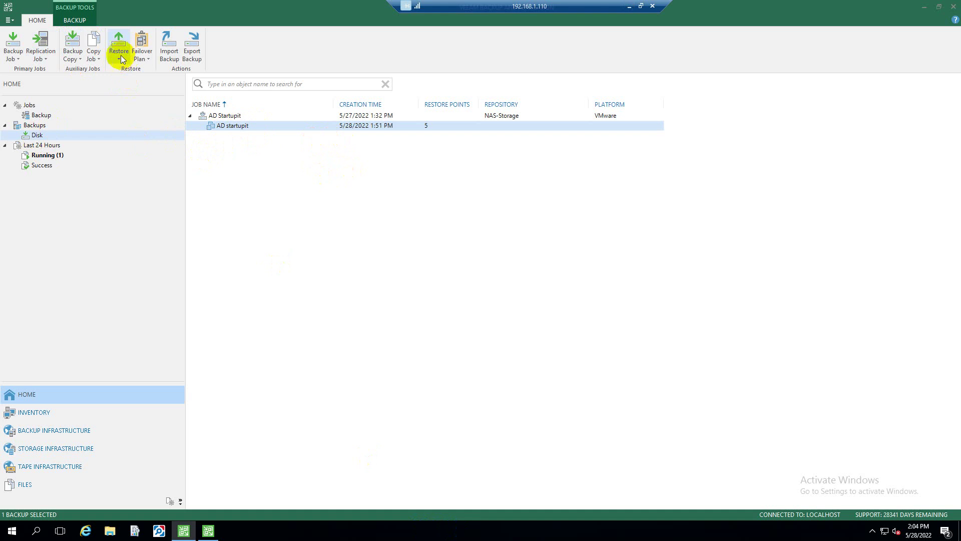
left_click(121, 55)
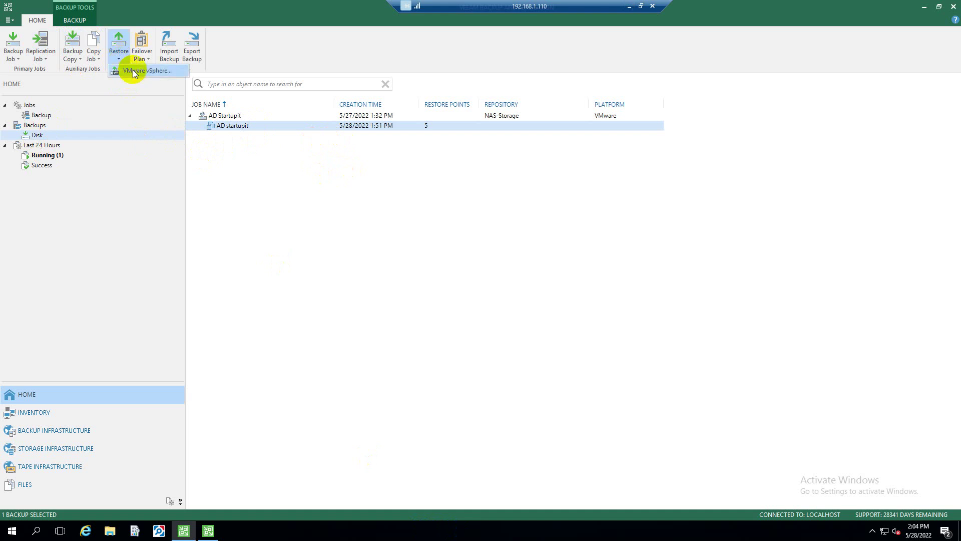
left_click(134, 71)
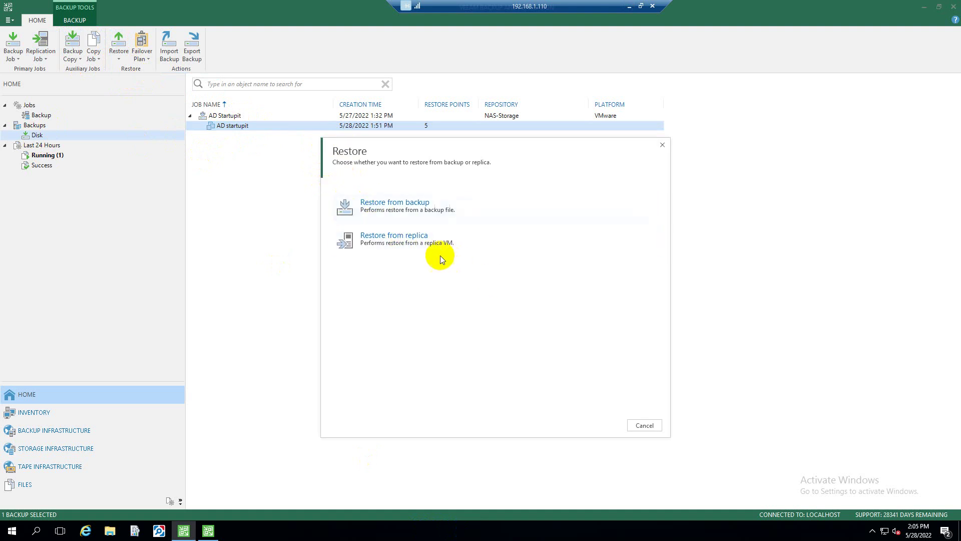
left_click(408, 214)
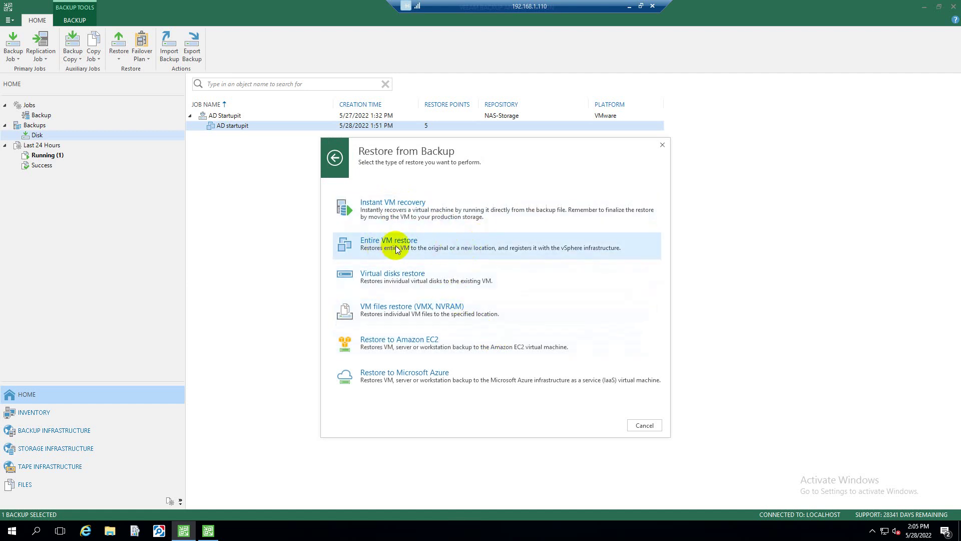
Choose Entire VM restore, add AD startupit from its backup job, and restore to the original location
left_click(424, 243)
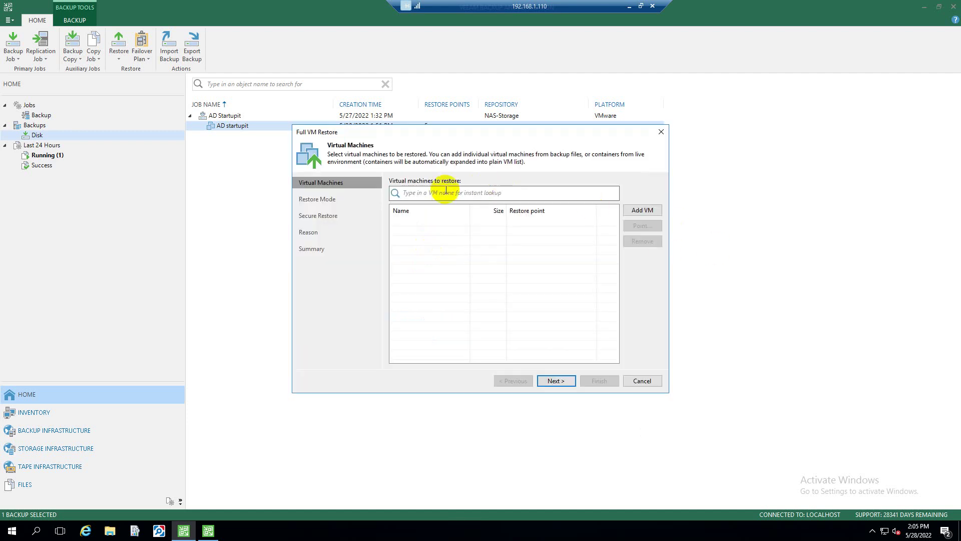
left_click(639, 211)
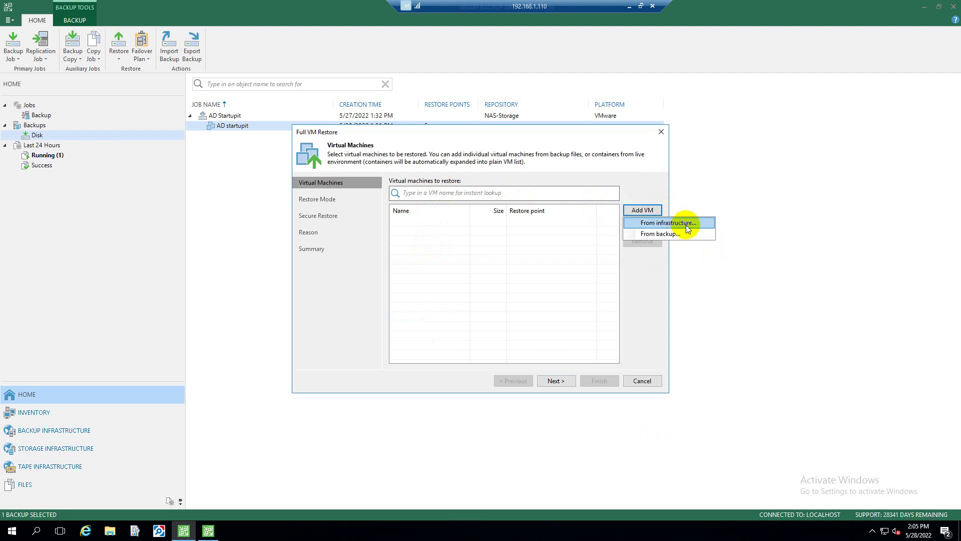
left_click(661, 235)
left_click(363, 170)
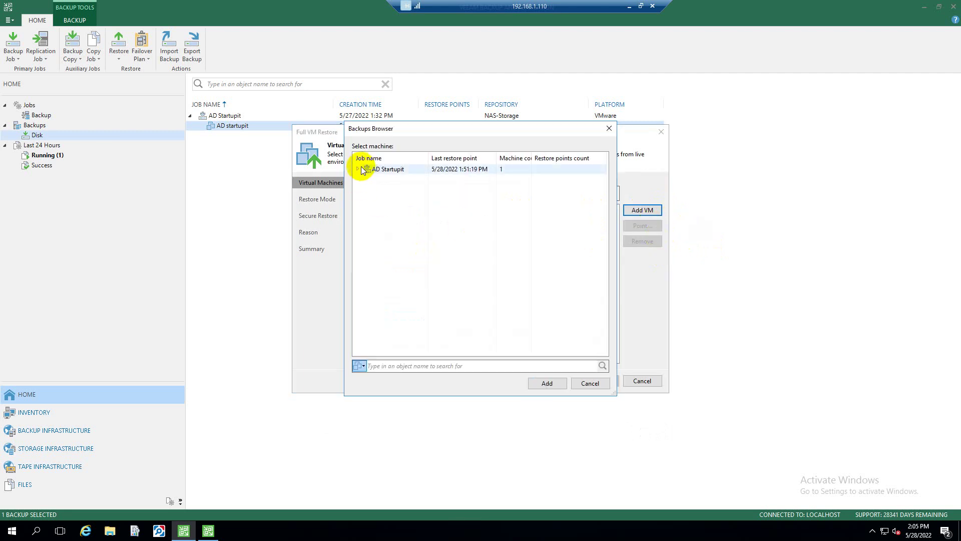
left_click(358, 169)
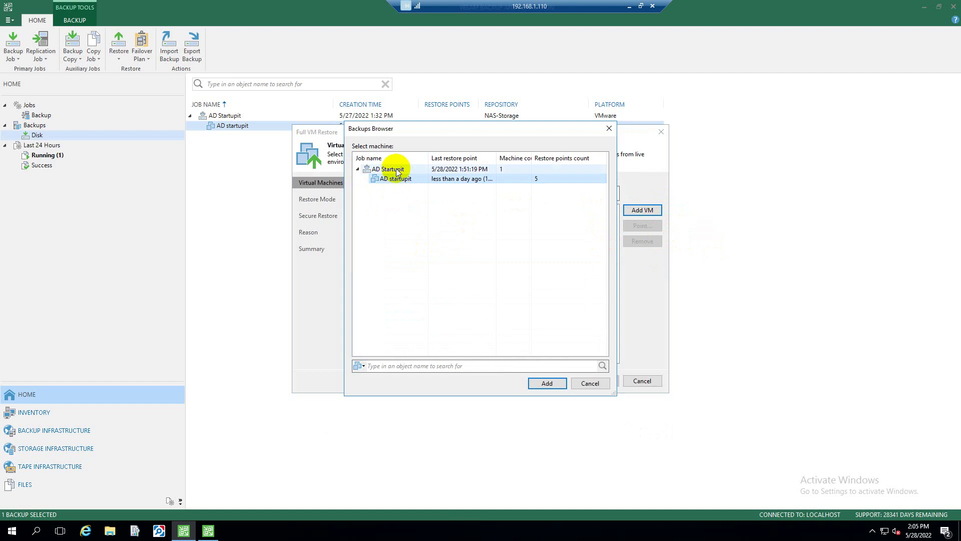
left_click(547, 383)
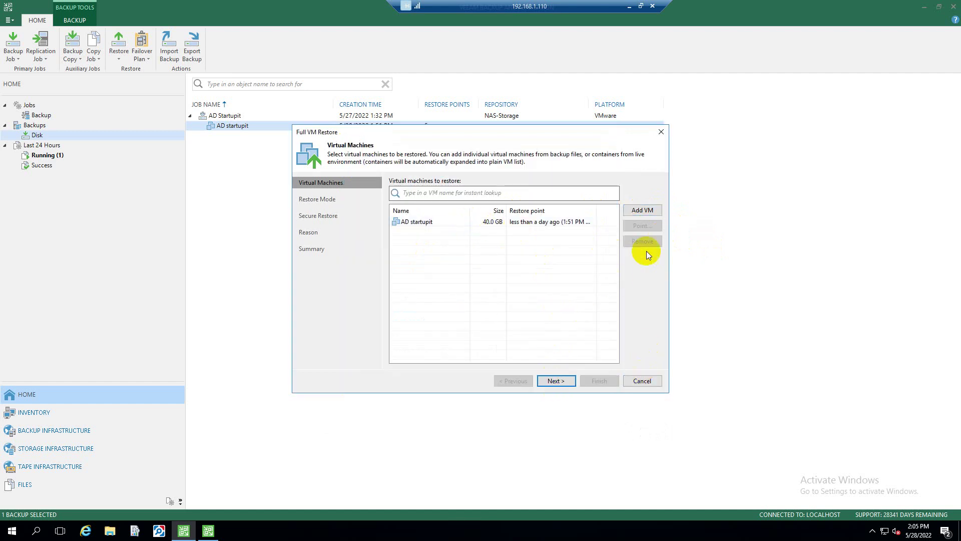
left_click(556, 381)
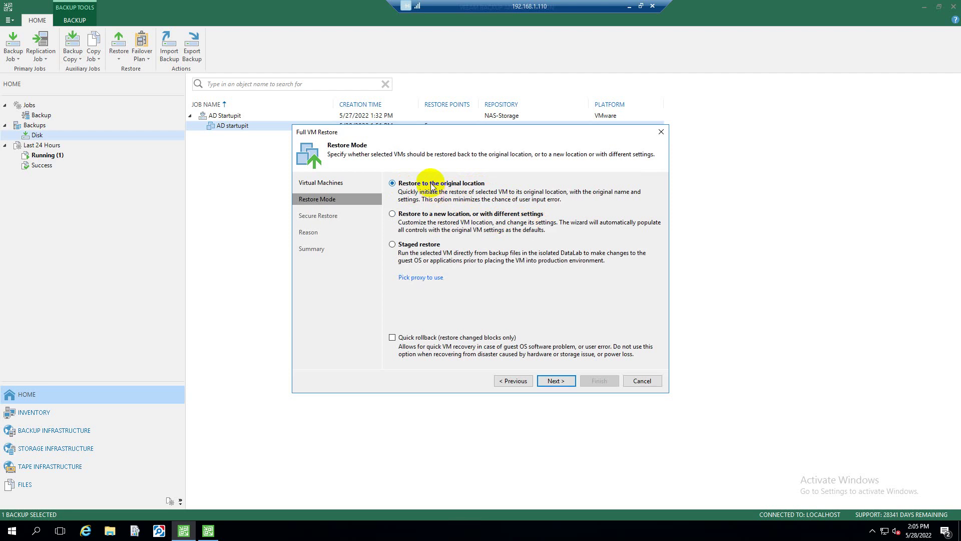
left_click(557, 382)
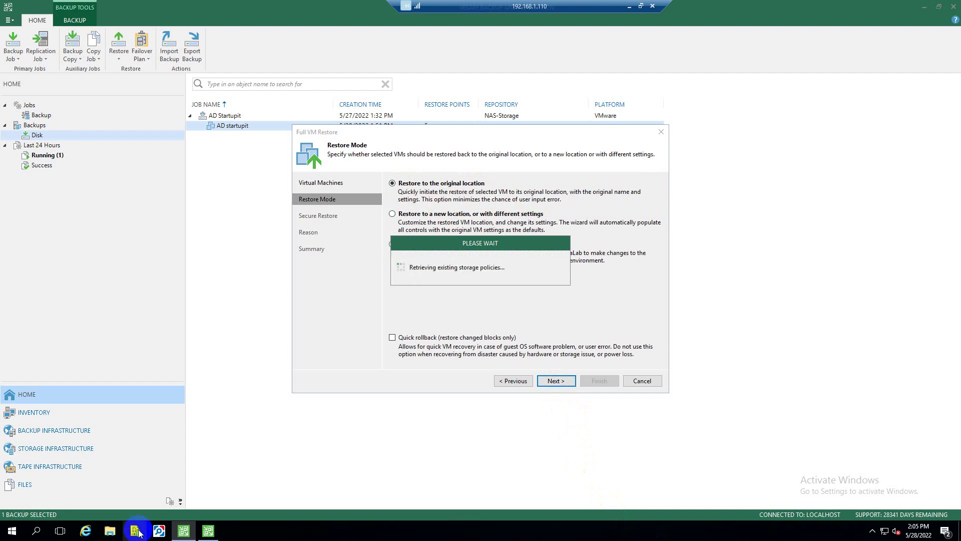
Review the six backup files in N:\Backups\AD Startupit on the NAS drive, then close the window
left_click(110, 531)
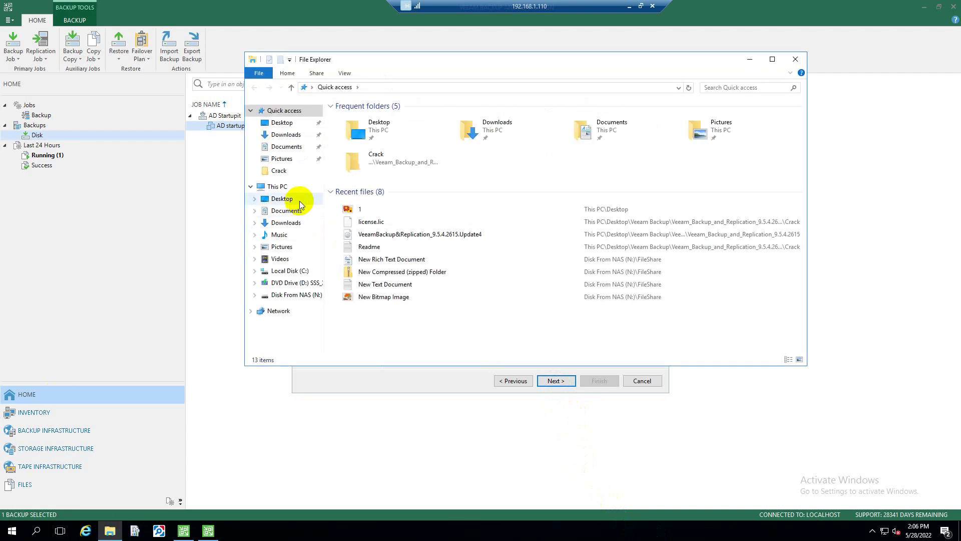
left_click(277, 187)
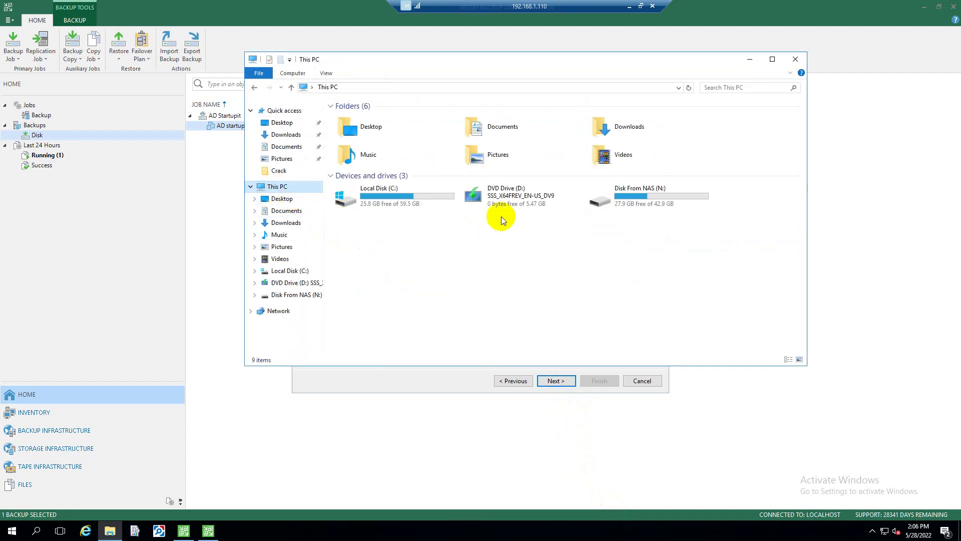
double_click(671, 204)
left_click(365, 124)
double_click(365, 121)
double_click(365, 118)
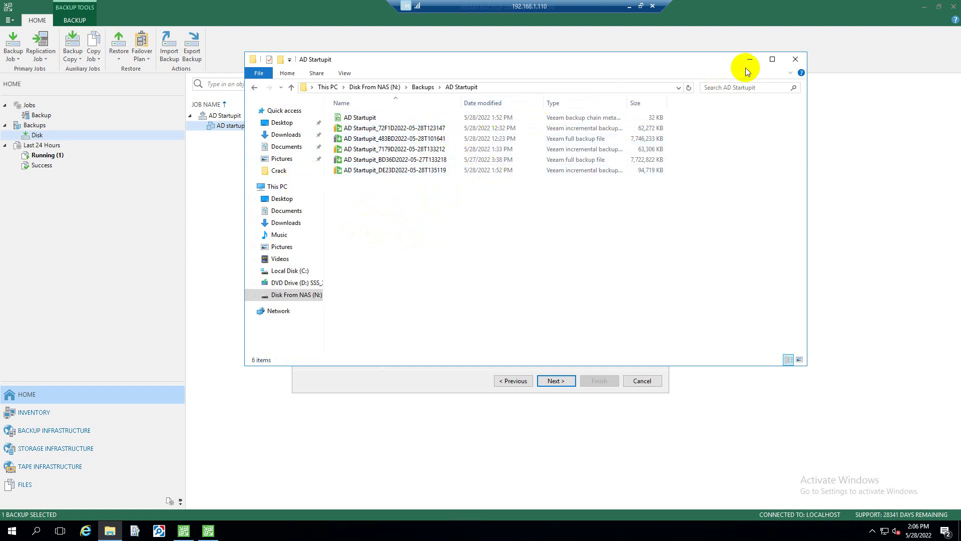
left_click(798, 62)
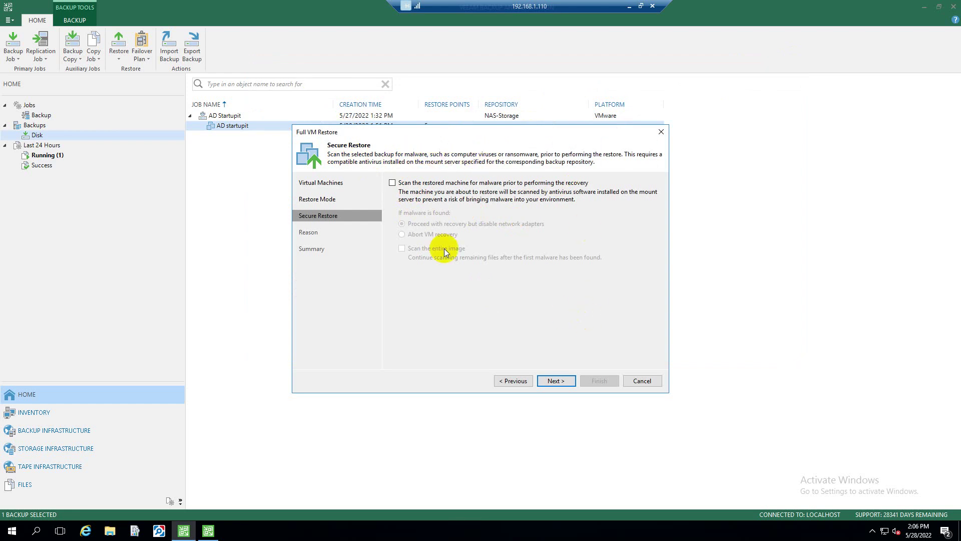
Leave malware scanning off and move past the restore reason to the summary
left_click(394, 184)
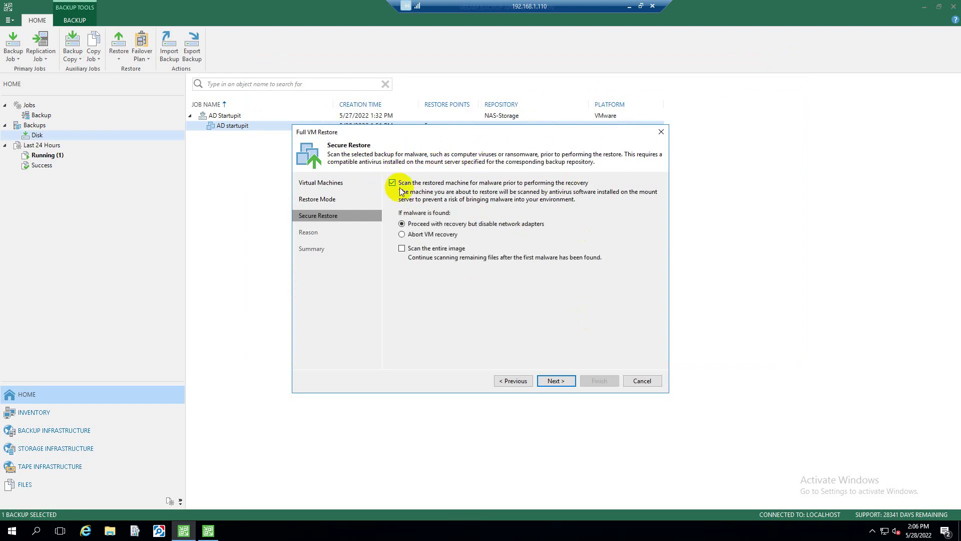
left_click(392, 183)
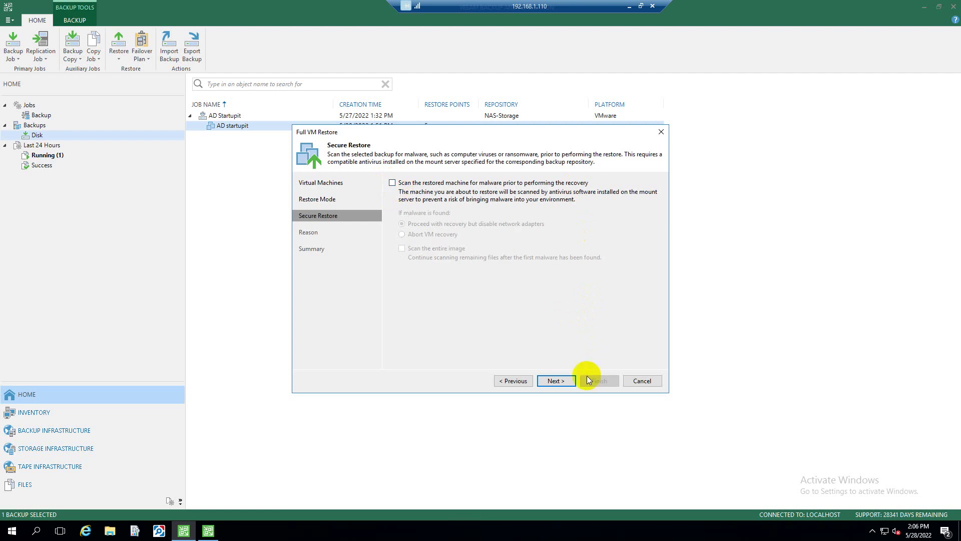
left_click(555, 381)
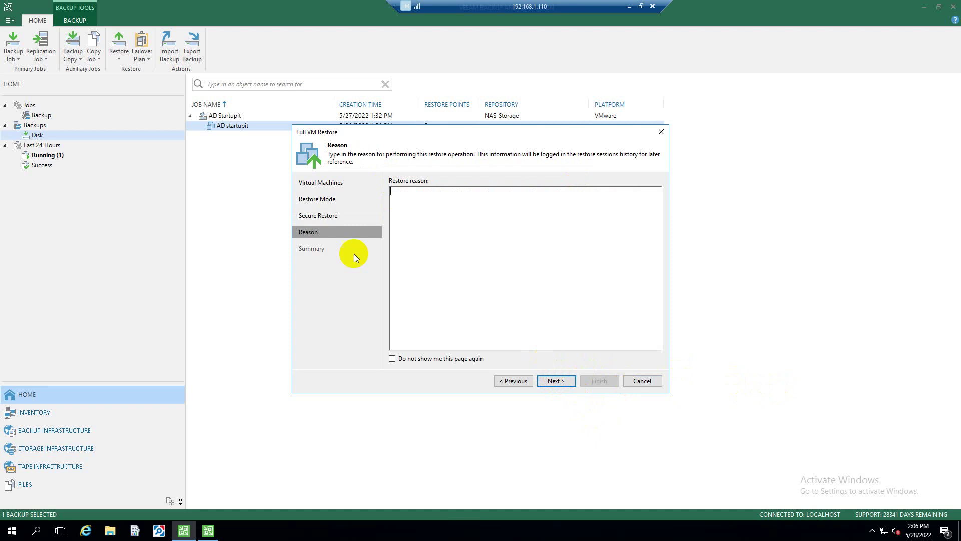
left_click(515, 380)
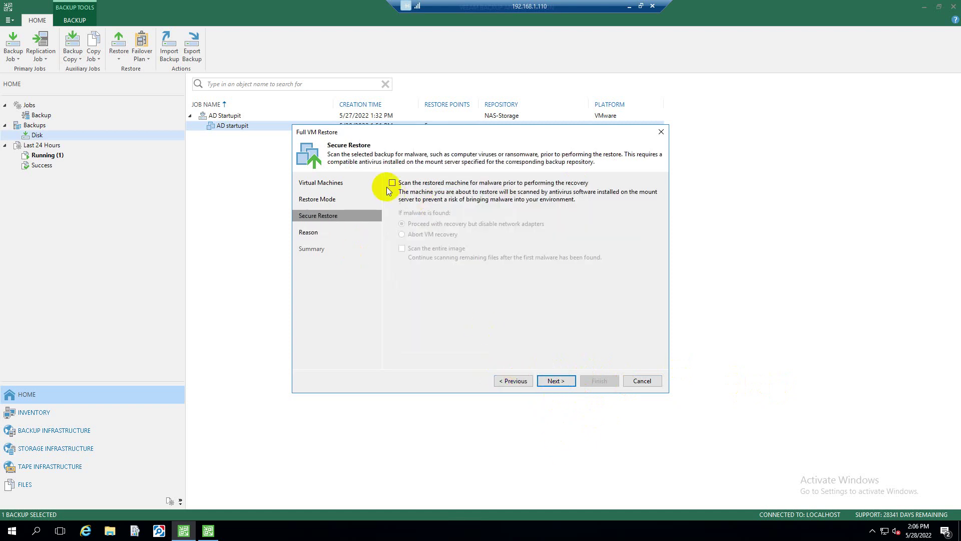
left_click(554, 381)
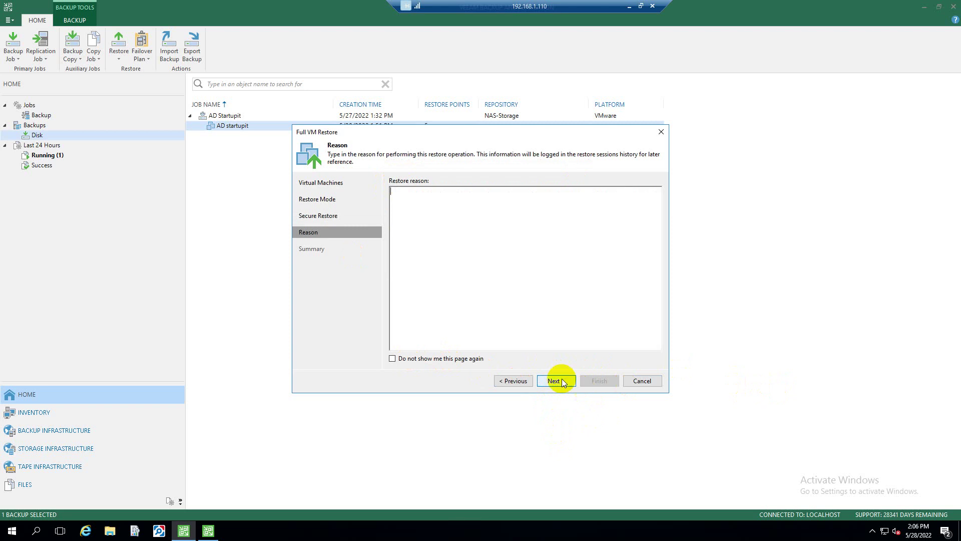
left_click(551, 381)
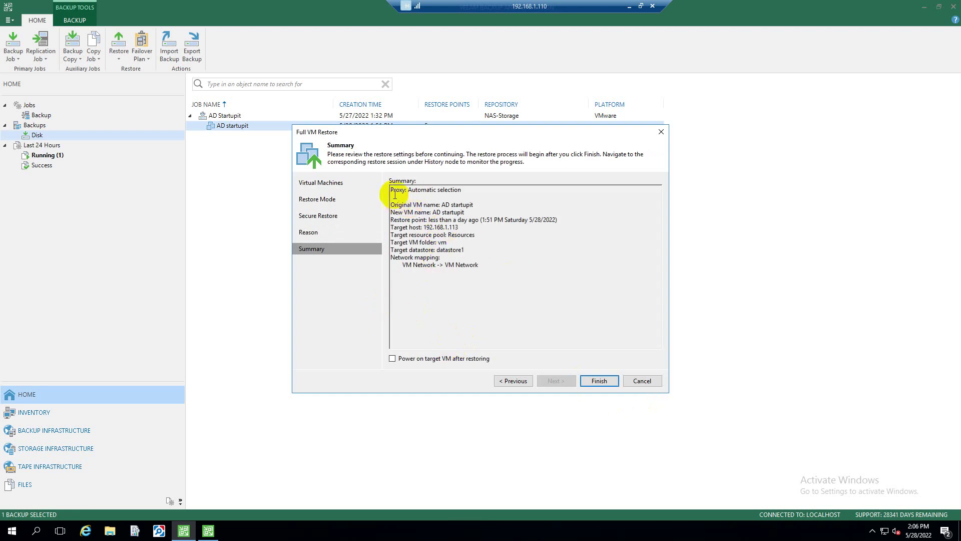
Review the restore summary for host 192.168.1.113 and start the full VM restore
left_click_drag(393, 192, 485, 265)
left_click(485, 264)
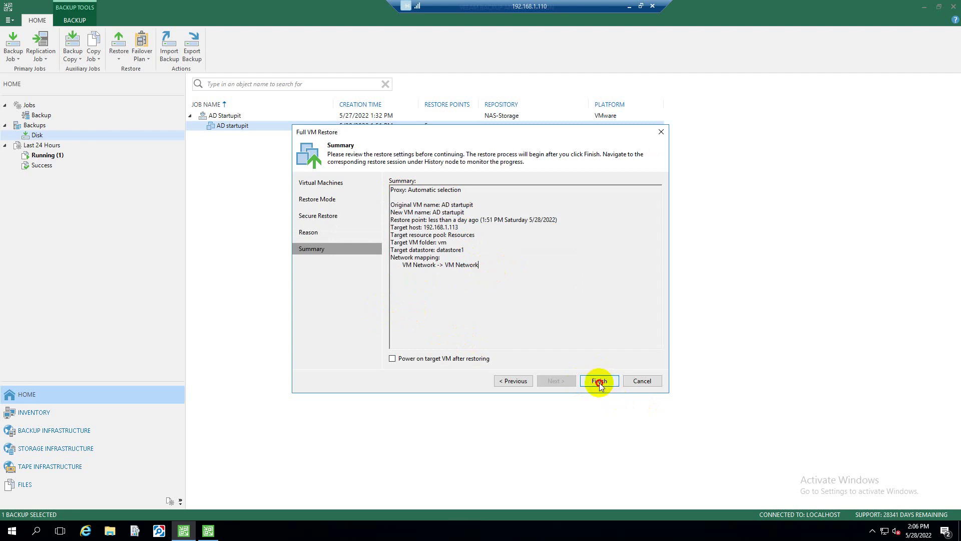
left_click(599, 381)
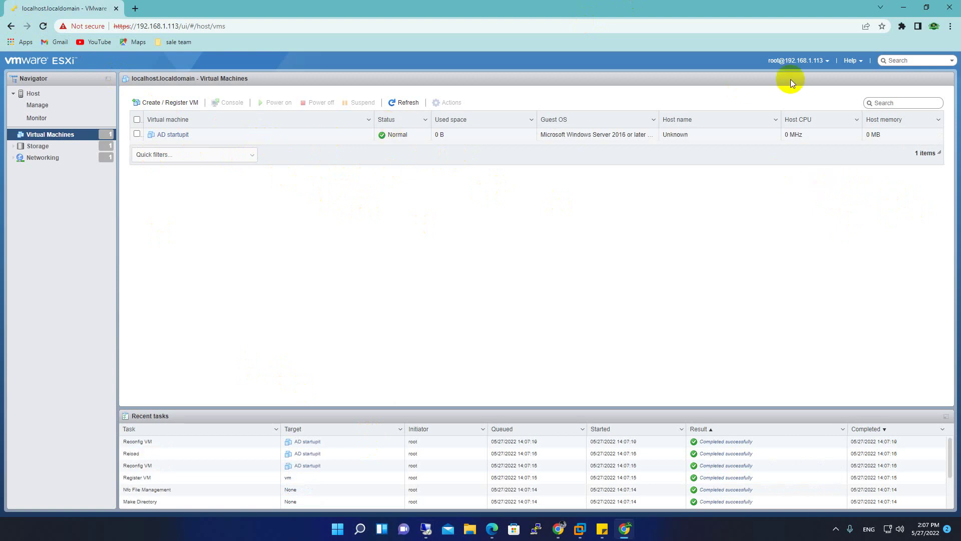
Check the AD startupit restore log in the Veeam session, then return to the ESXi host client
left_click(904, 8)
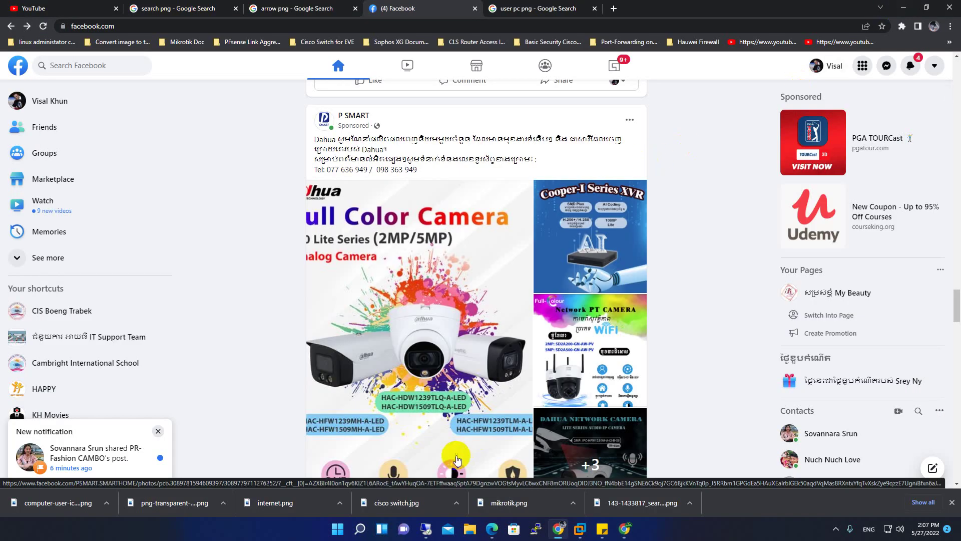
left_click(426, 528)
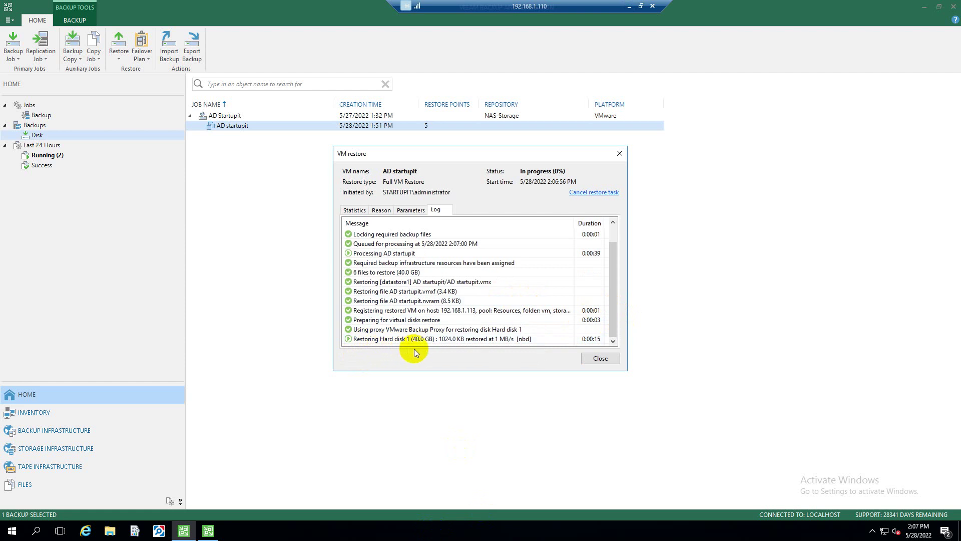
left_click(630, 6)
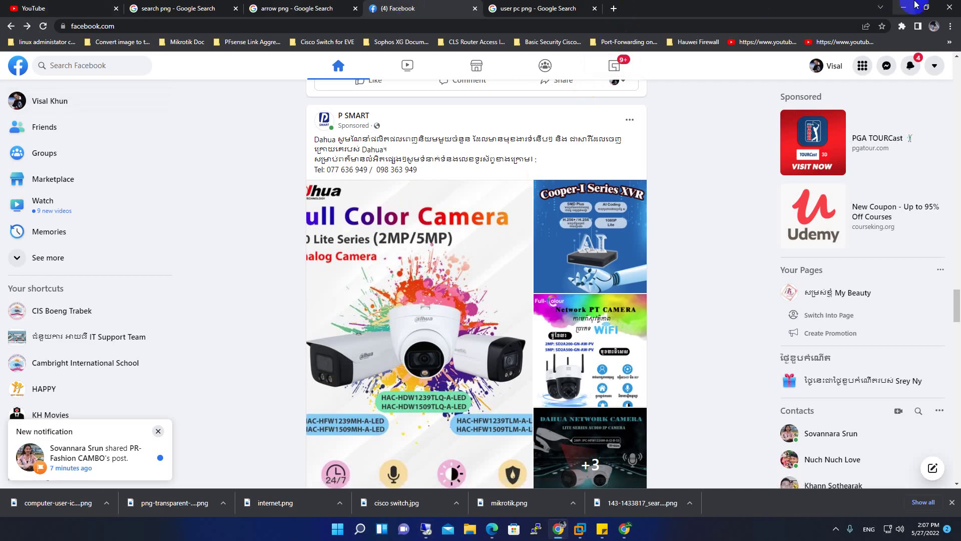
left_click(904, 8)
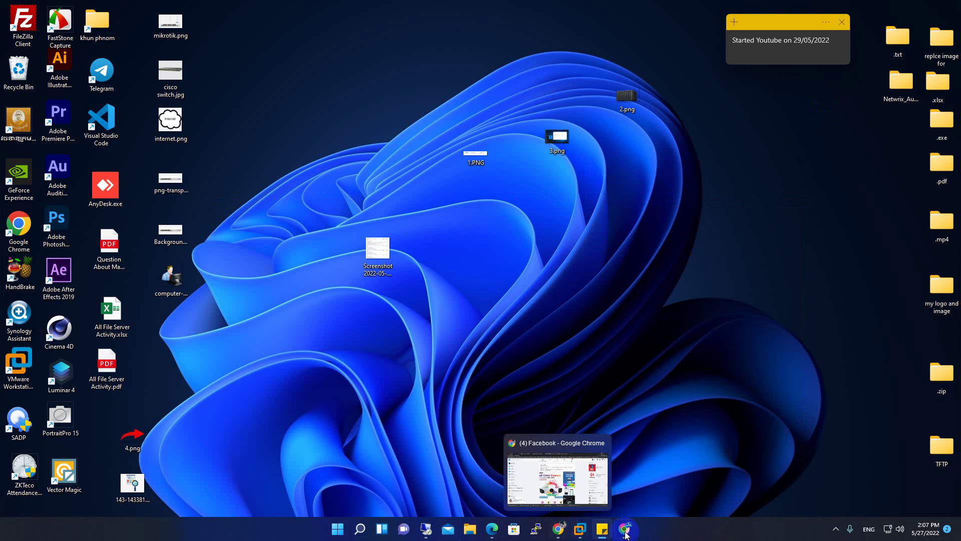
left_click(625, 529)
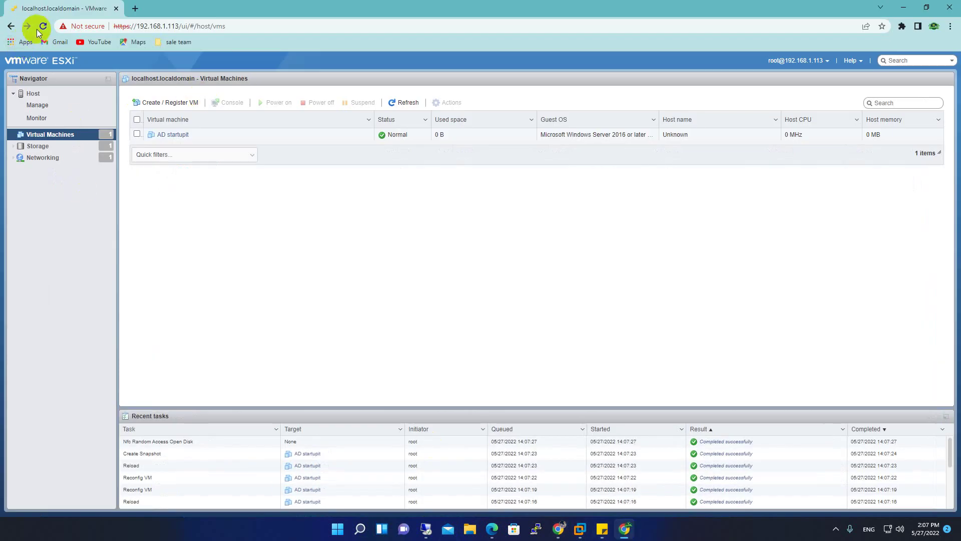
Reload the ESXi VM list so AD startupit shows 40 GB used space
left_click(43, 26)
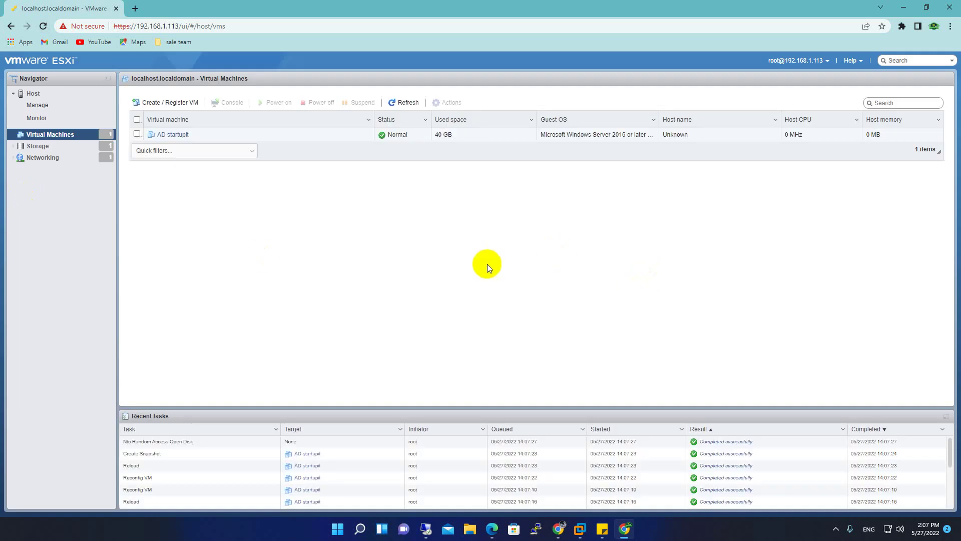
Follow the restore Statistics until AD startupit reports Success with 40.0 GB of 40.0 GB restored
left_click(895, 8)
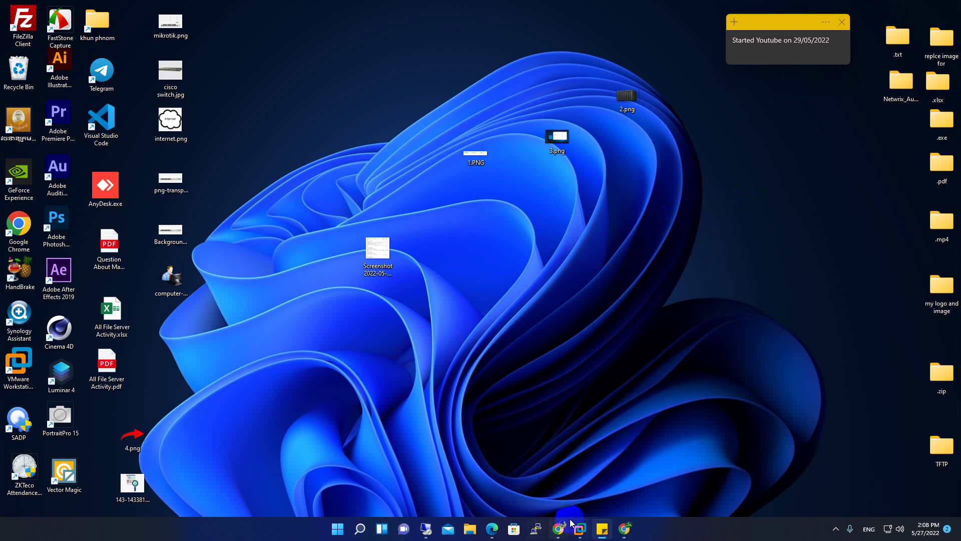
left_click(424, 529)
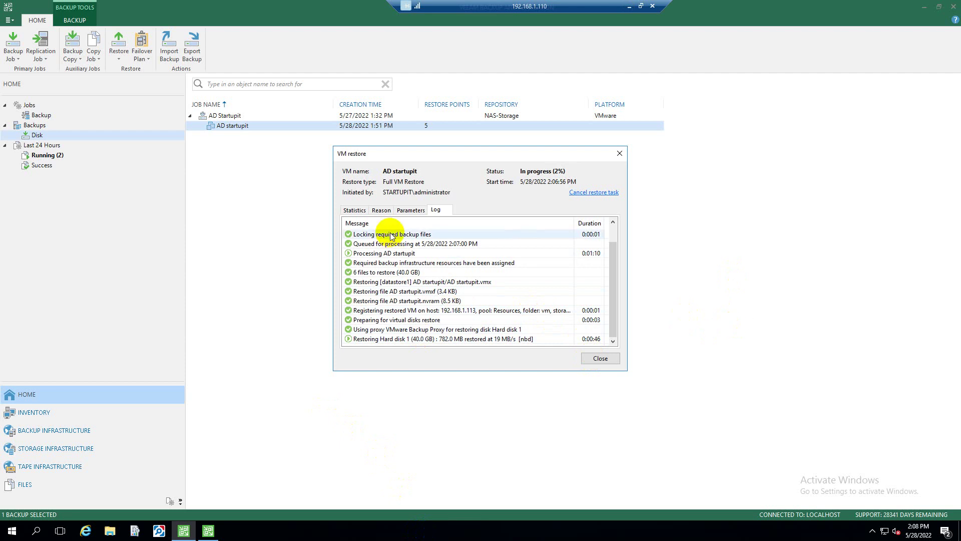
left_click(382, 213)
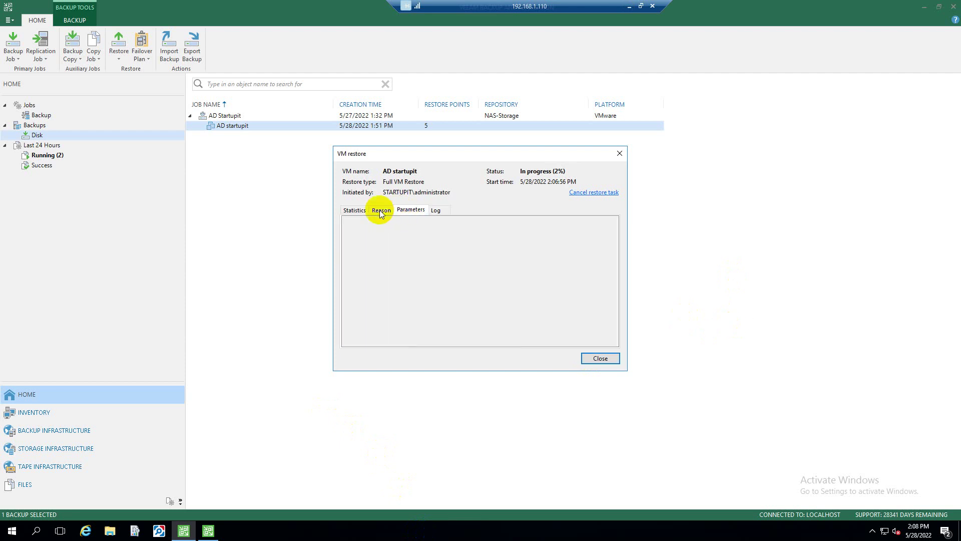
left_click(349, 210)
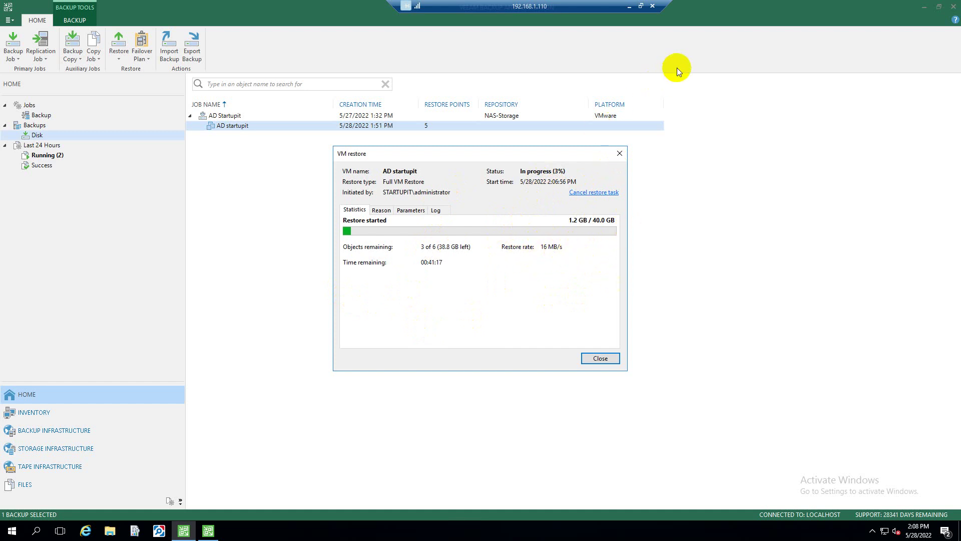
left_click(629, 6)
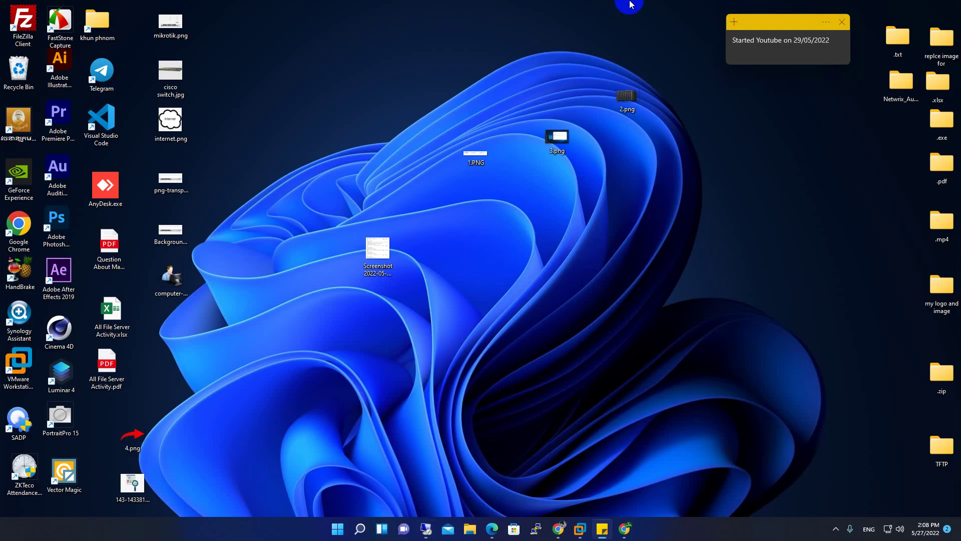
left_click(835, 532)
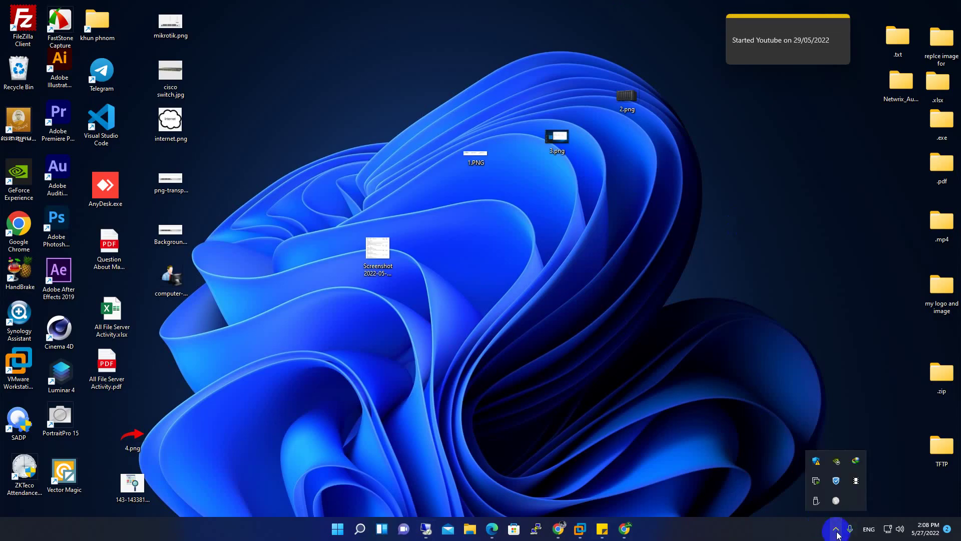
left_click(856, 481)
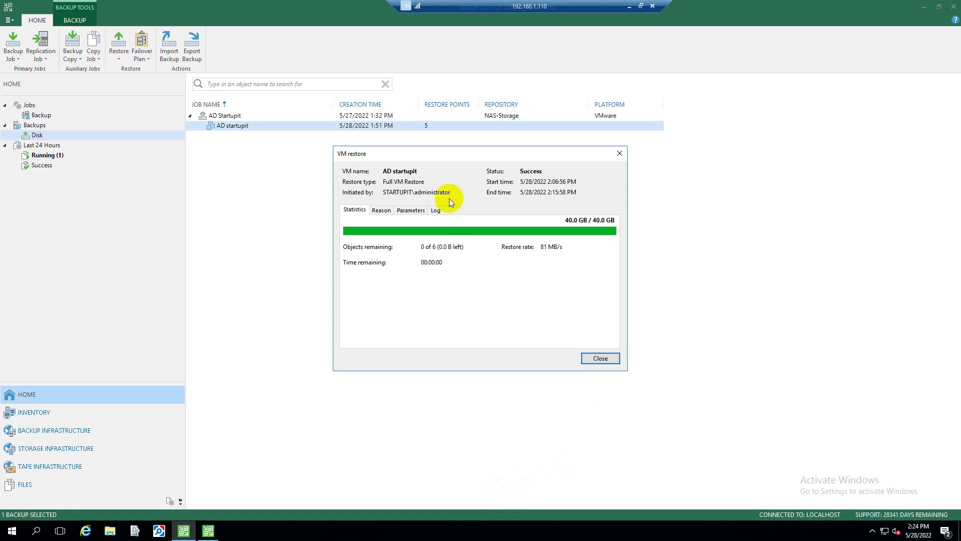
Close the finished restore window, minimize the Veeam session, and return to the ESXi login page
left_click(436, 210)
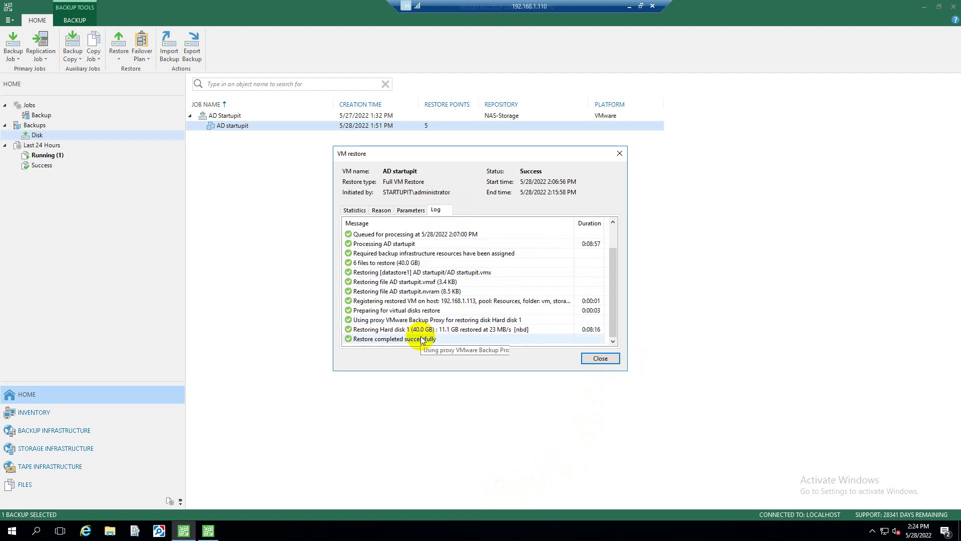
left_click(593, 360)
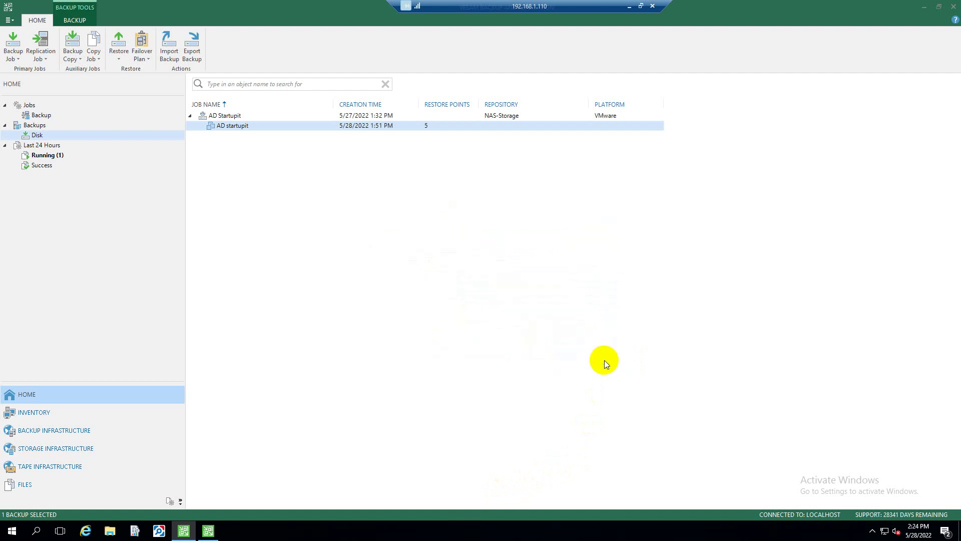
left_click(627, 6)
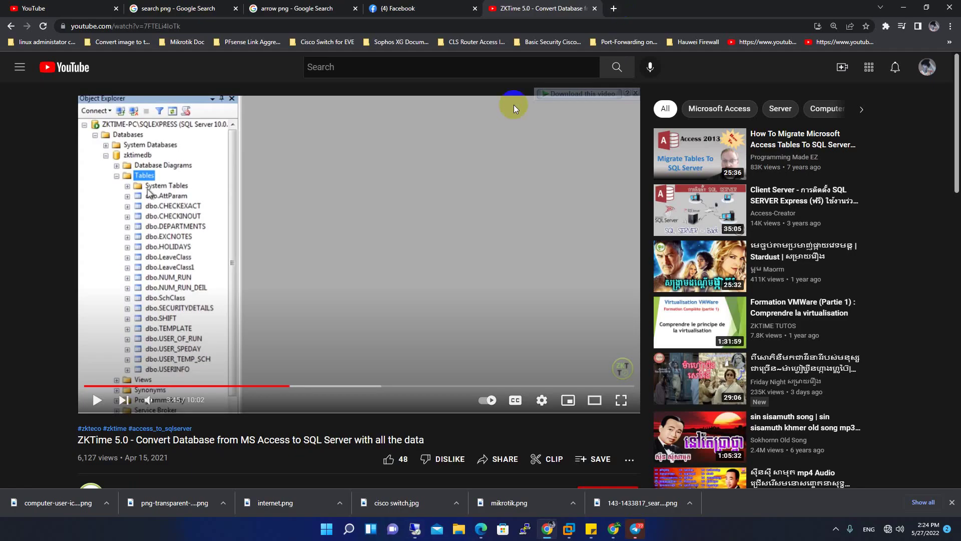
left_click(547, 529)
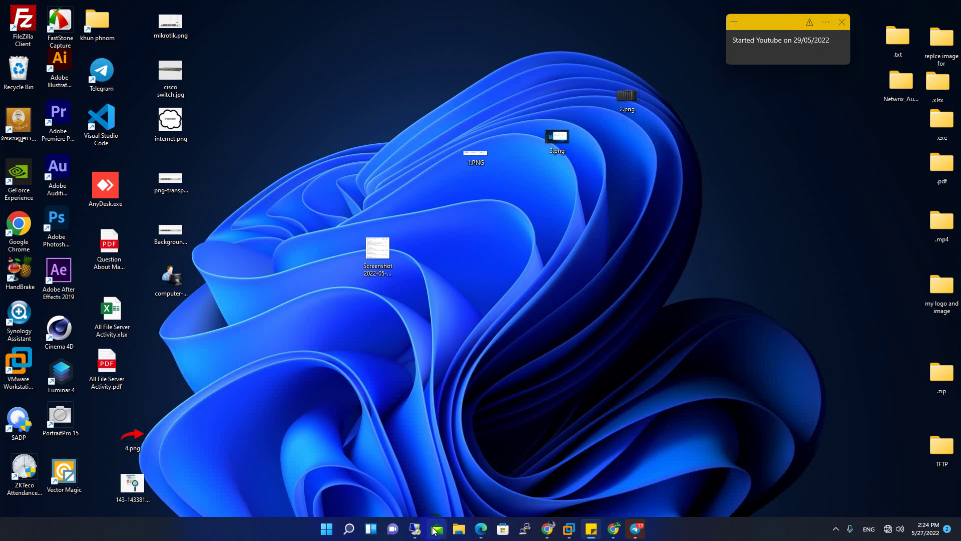
mouse_move(570, 531)
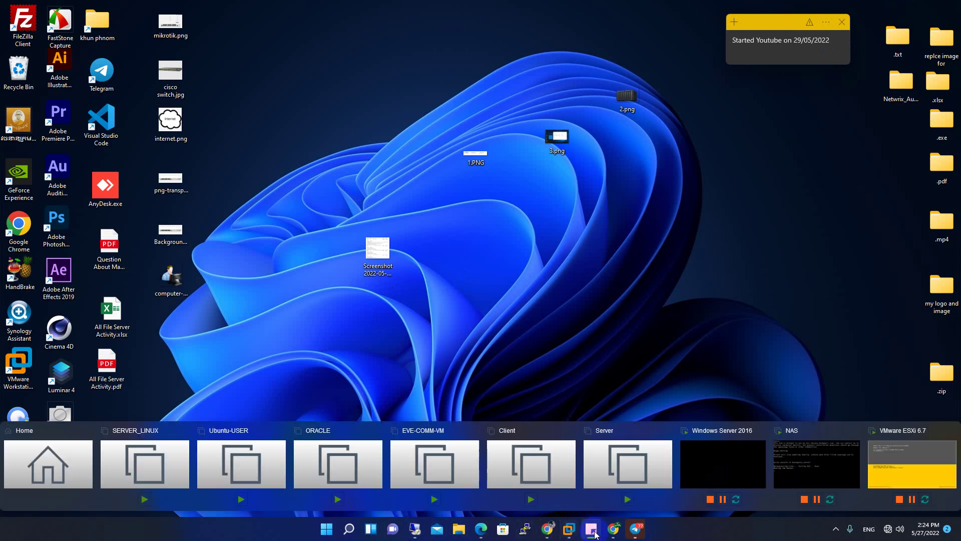
left_click(613, 529)
Sign back in to the ESXi host as root and open the restored AD startupit VM
left_click(134, 223)
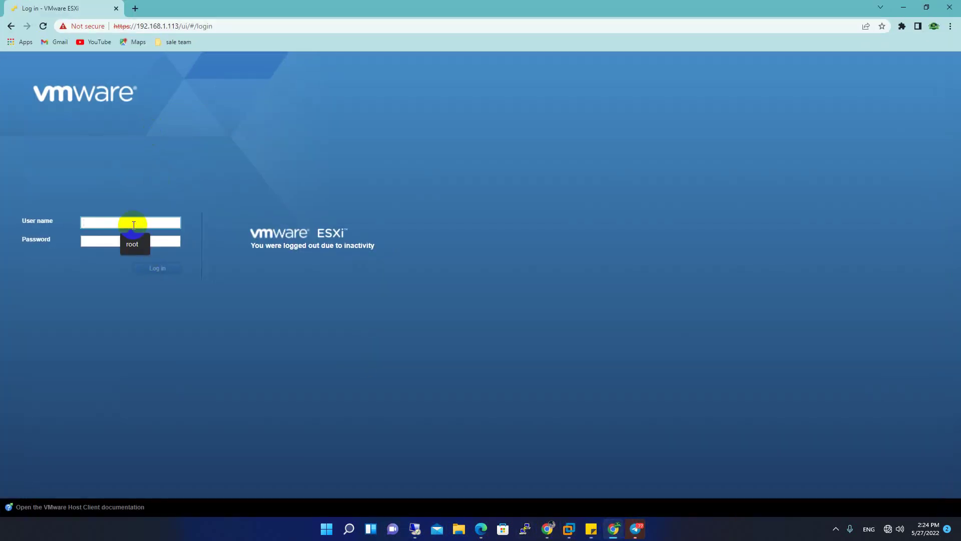
type("root")
key("Tab")
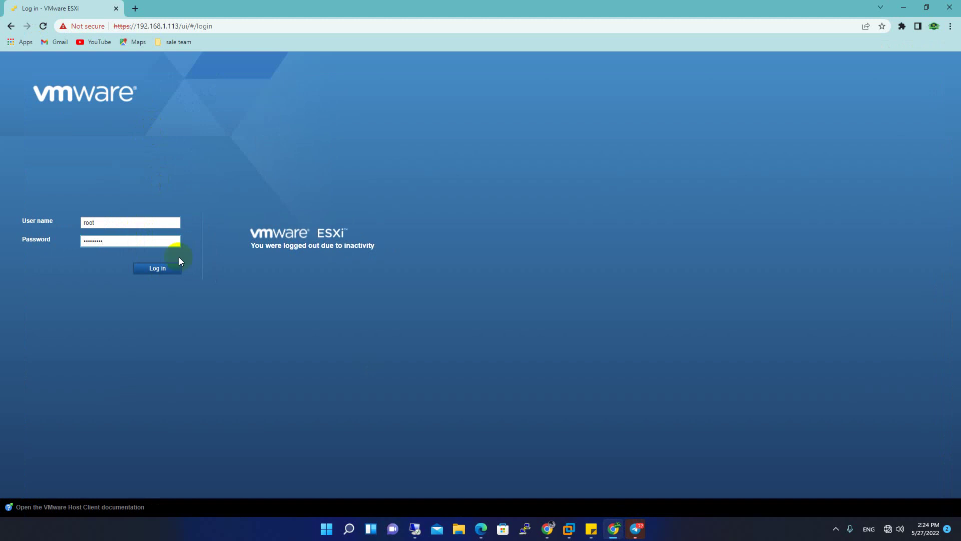
left_click(168, 271)
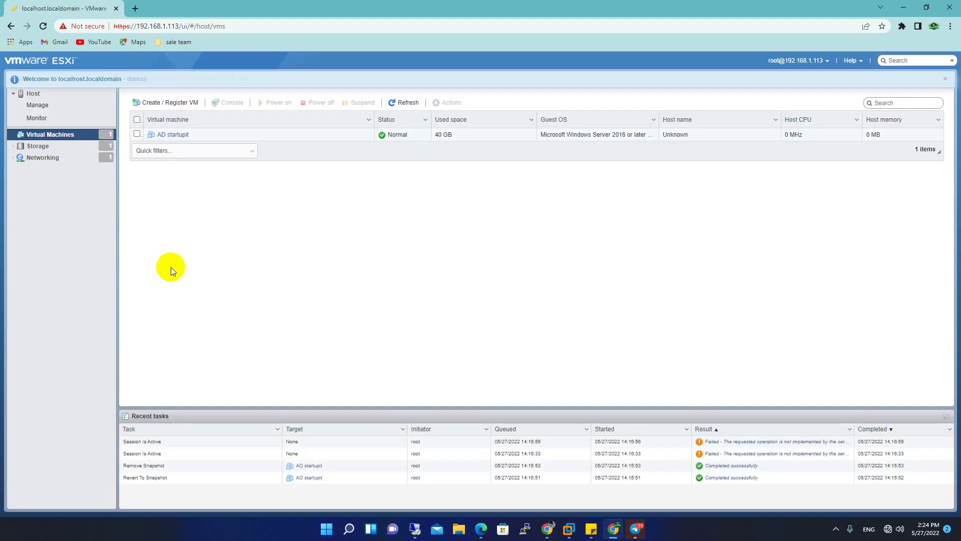
left_click(165, 135)
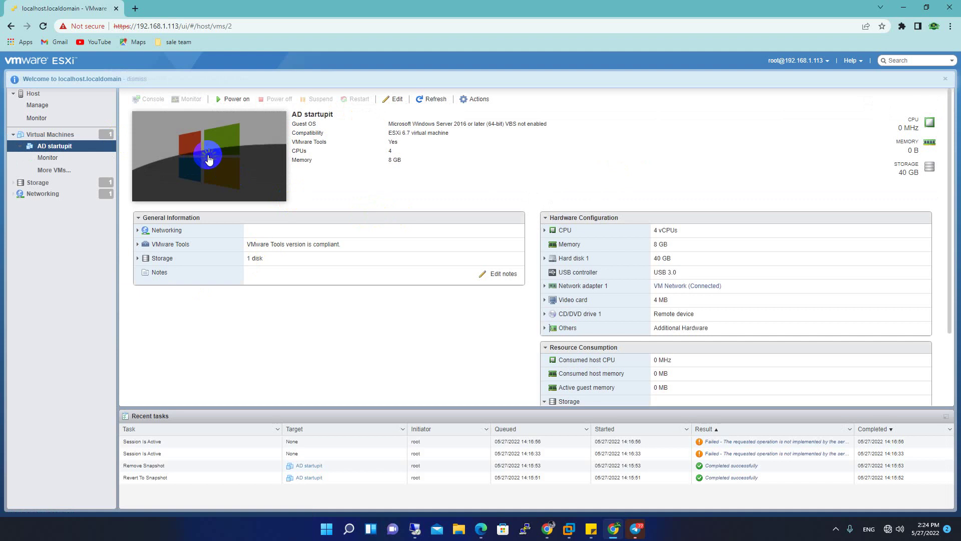
Power on AD startupit, watch its console boot to the Windows lock screen, then close it
left_click(209, 156)
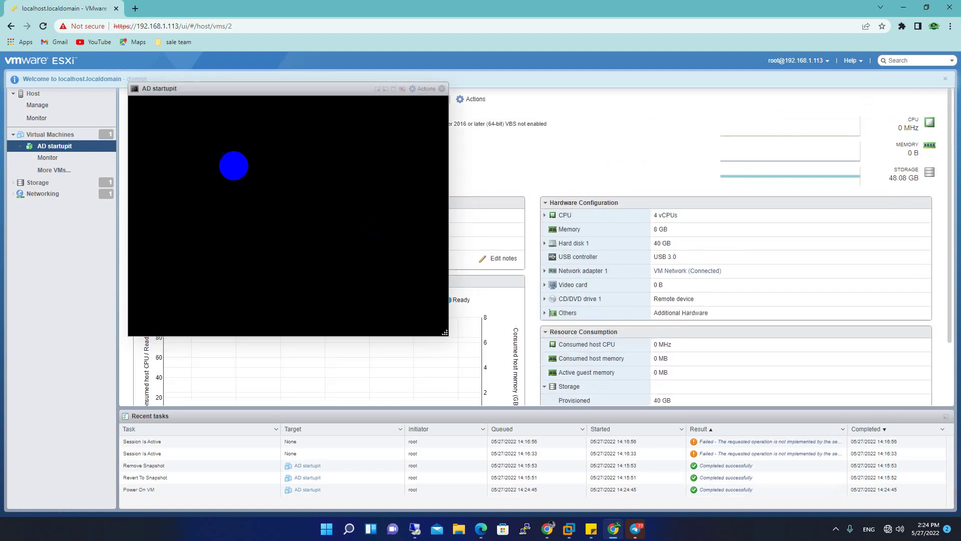
left_click_drag(308, 85, 379, 103)
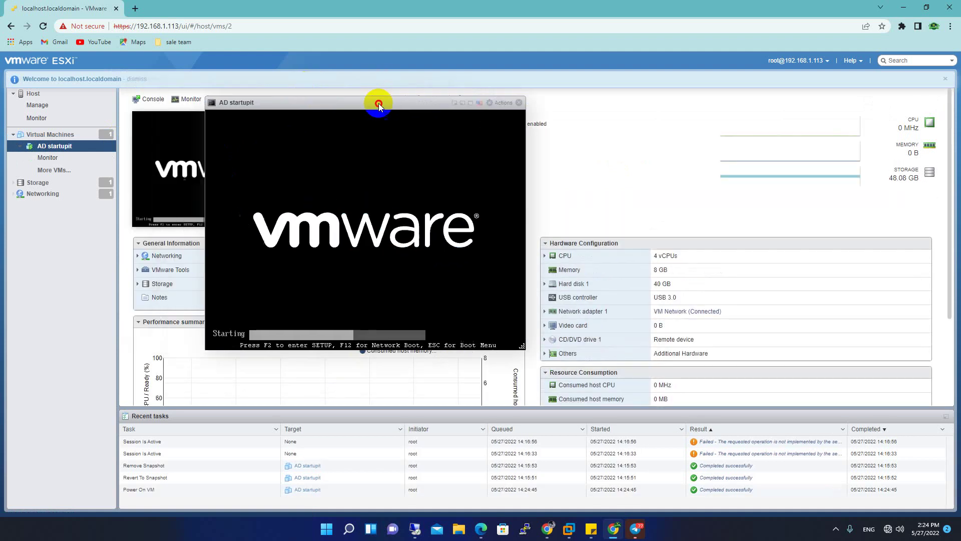
left_click(452, 132)
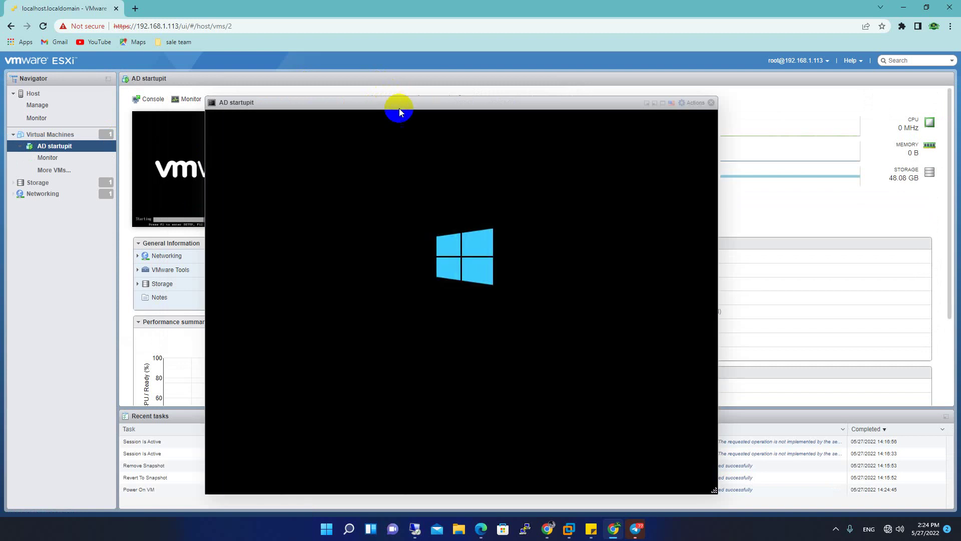
left_click_drag(398, 107, 386, 80)
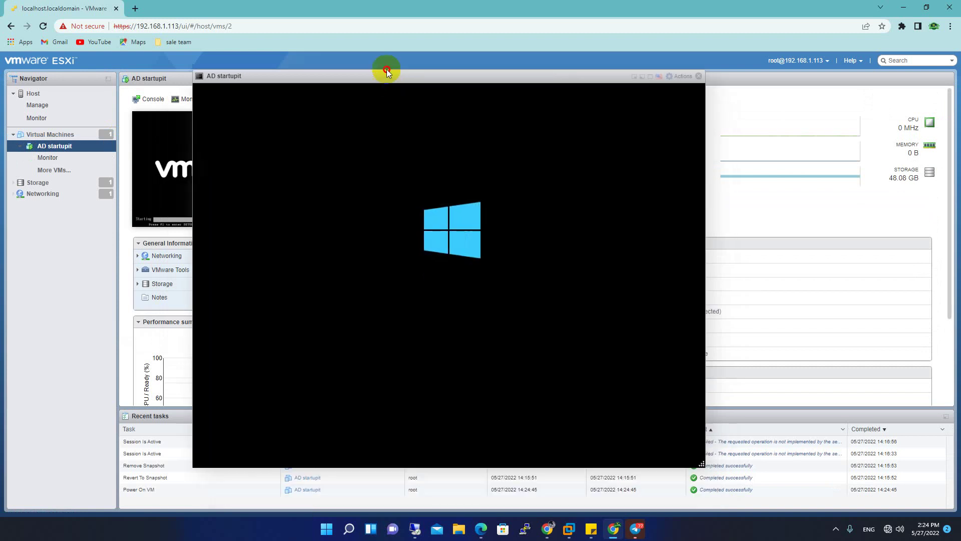
left_click(514, 235)
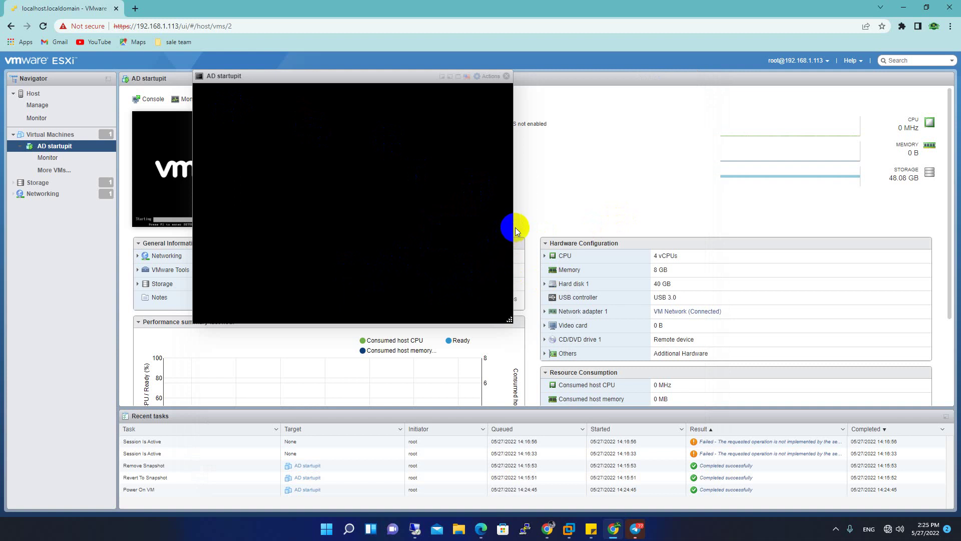
left_click_drag(306, 80, 399, 96)
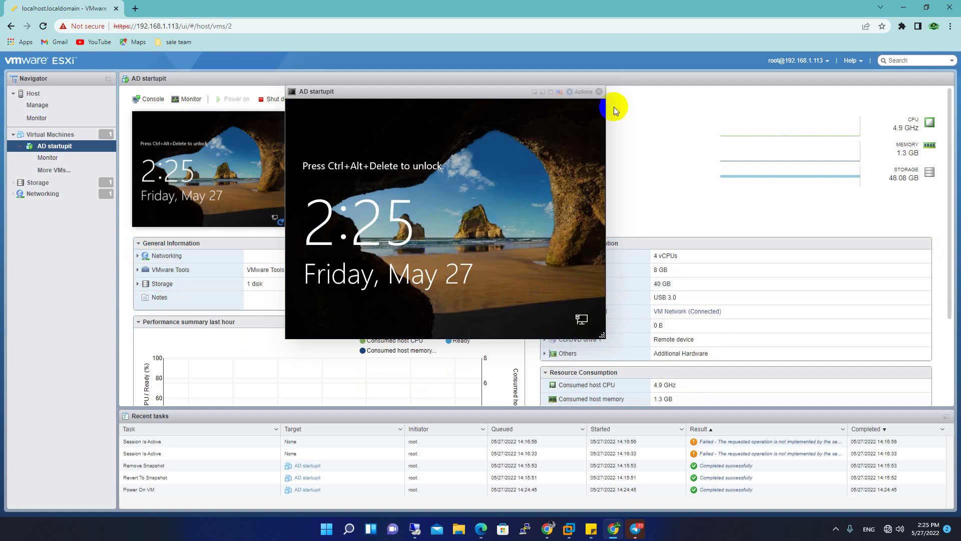
left_click(598, 92)
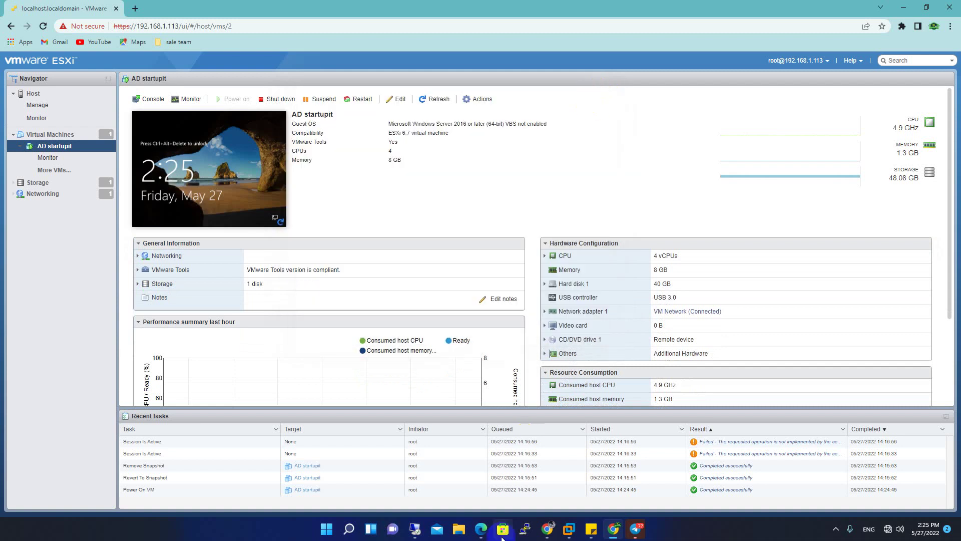
Start a Remote Desktop connection to 192.168.1.114 from the taskbar's recent connections
right_click(412, 528)
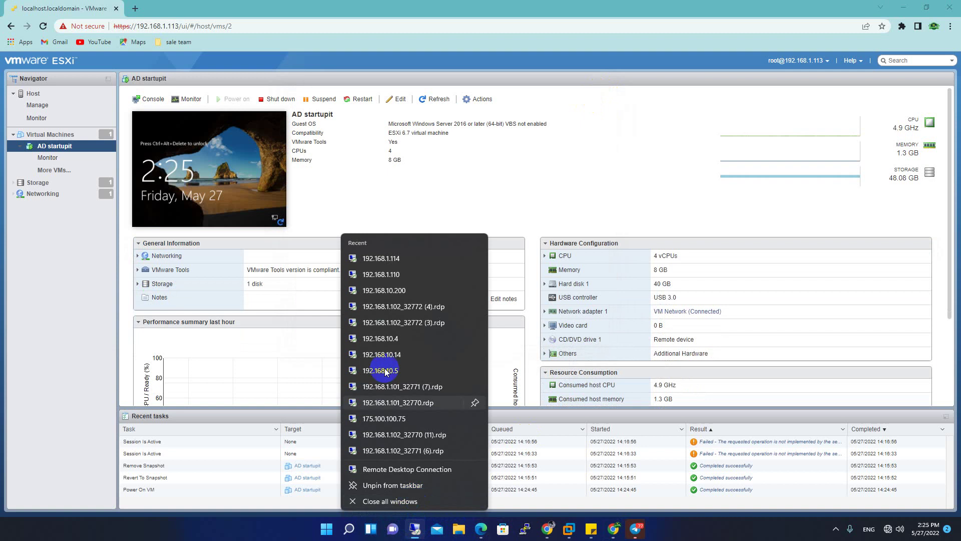
left_click(398, 257)
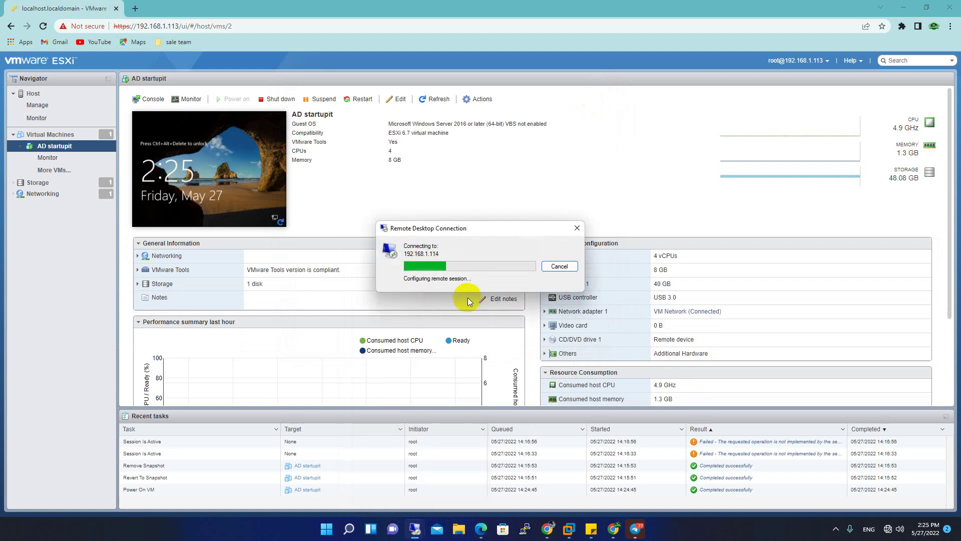
left_click(904, 6)
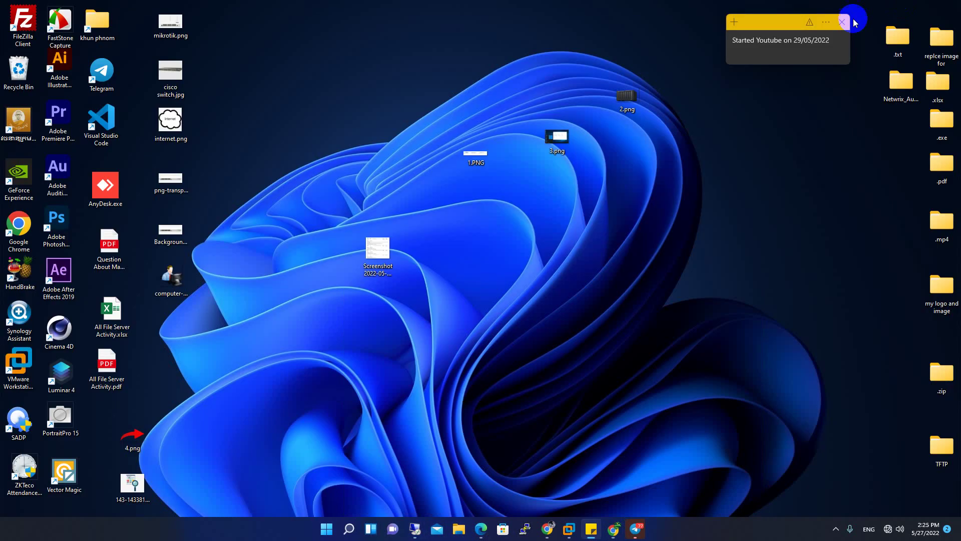
right_click(556, 318)
left_click(586, 357)
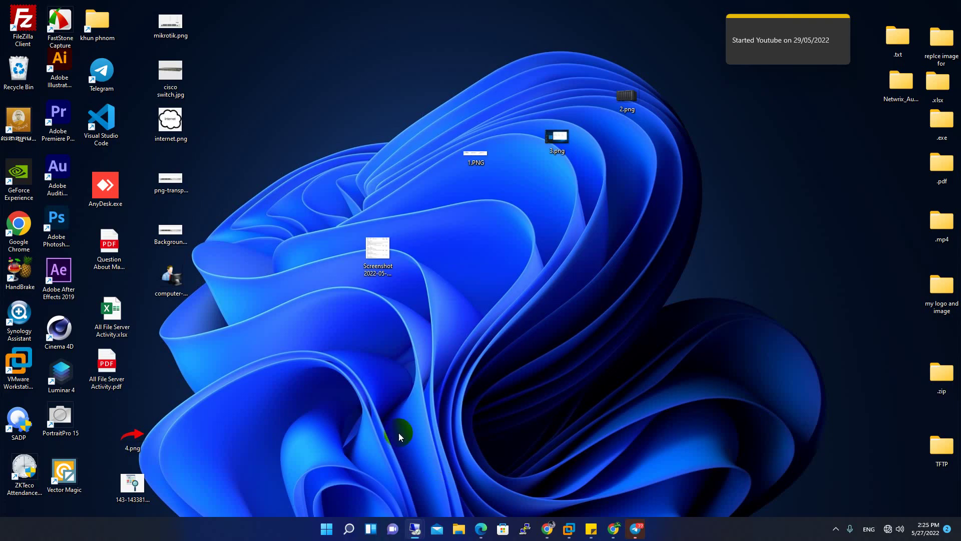
mouse_move(415, 528)
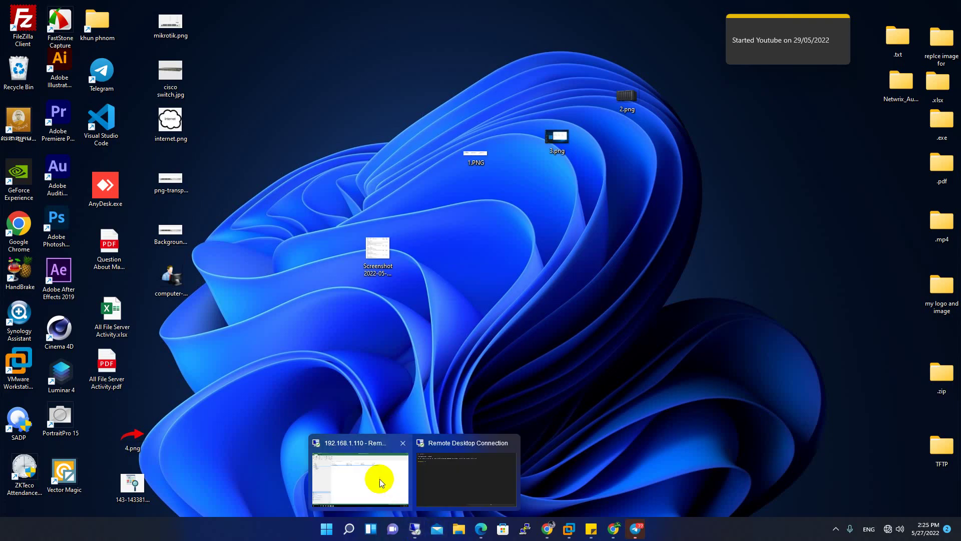
left_click(380, 476)
Enter the administrator password, accept the certificate warning, and view the session full screen
left_click(630, 6)
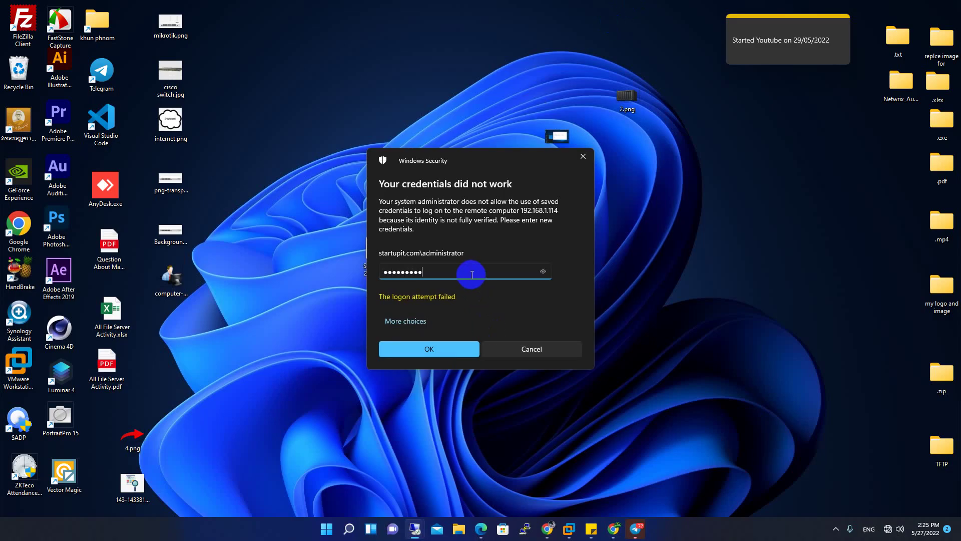
key("Return")
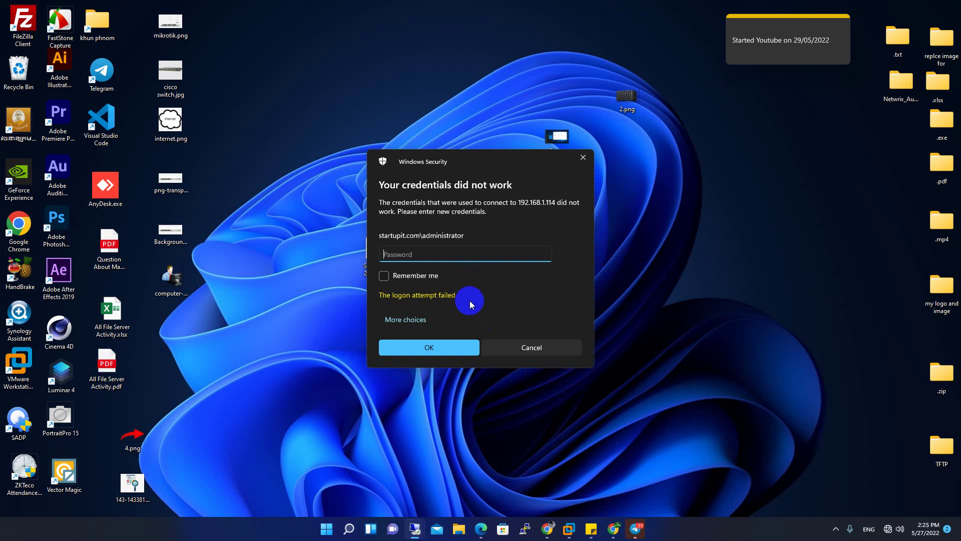
type("••••••••••")
key("Return")
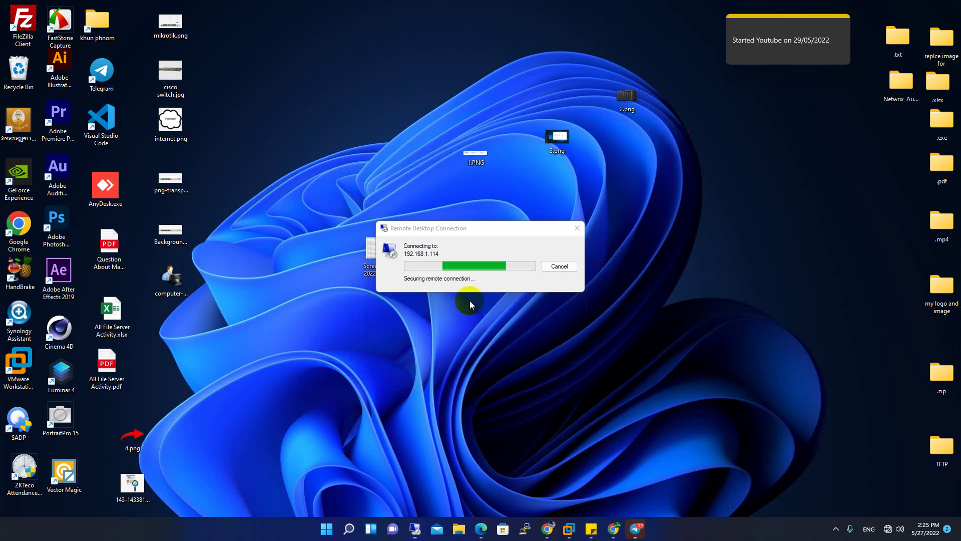
left_click(500, 341)
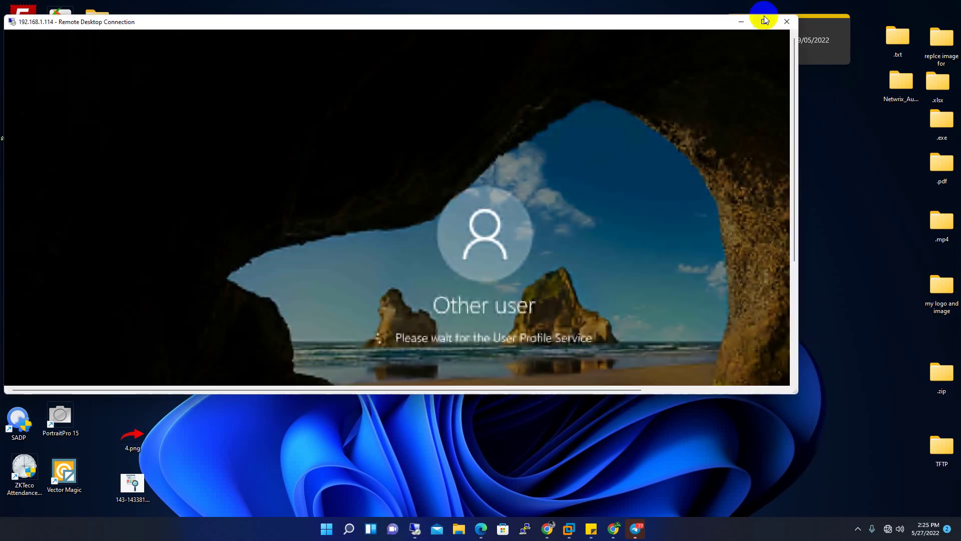
left_click(764, 21)
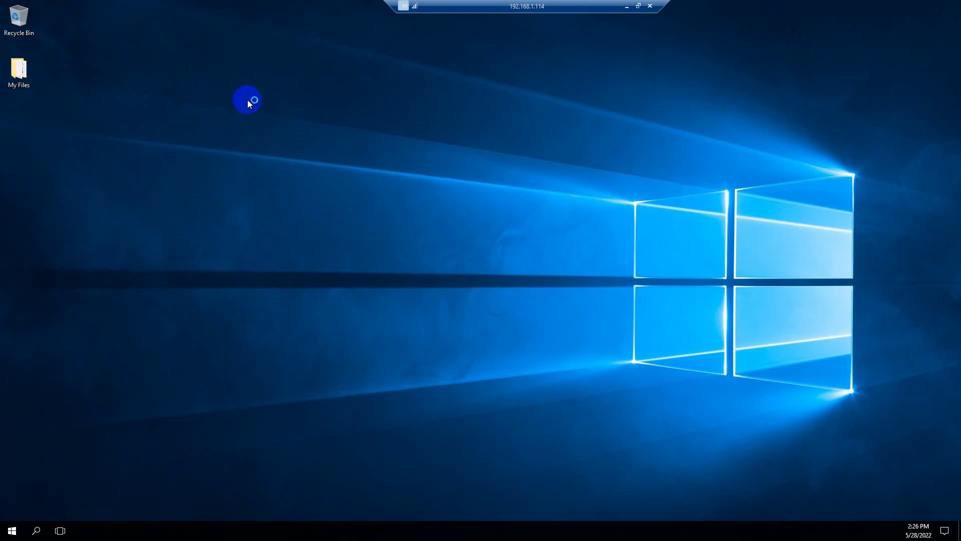
Cancel the Shutdown Event Tracker and minimize Server Manager on the restored server
right_click(238, 137)
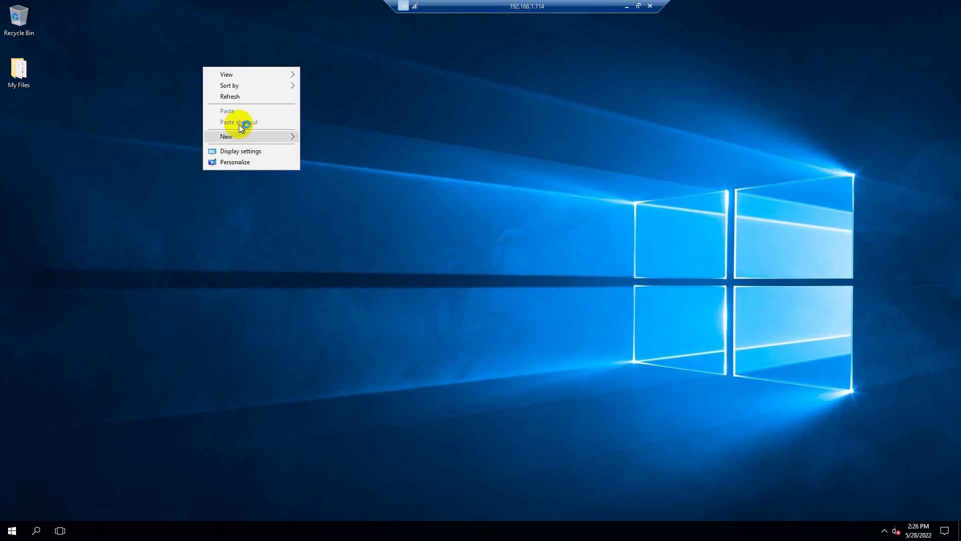
left_click(231, 98)
left_click(531, 334)
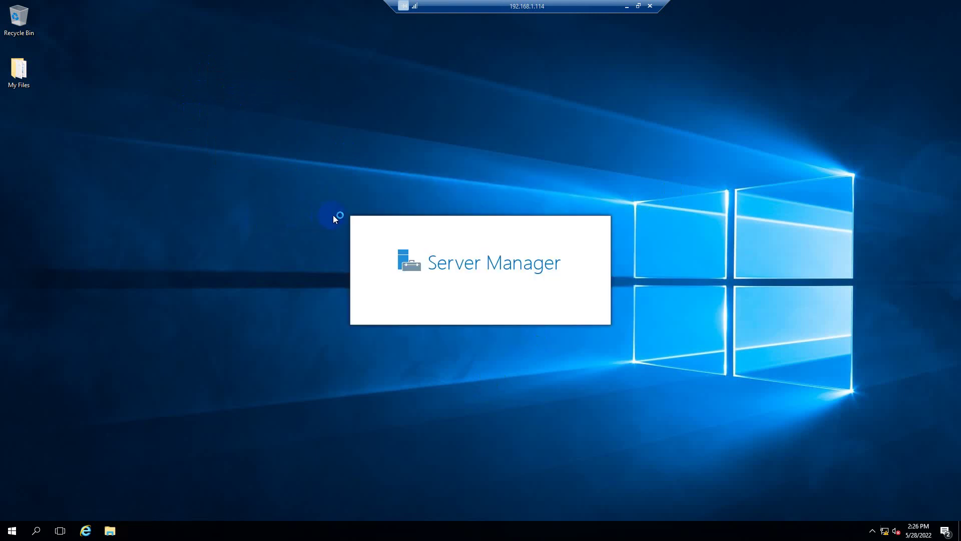
right_click(187, 80)
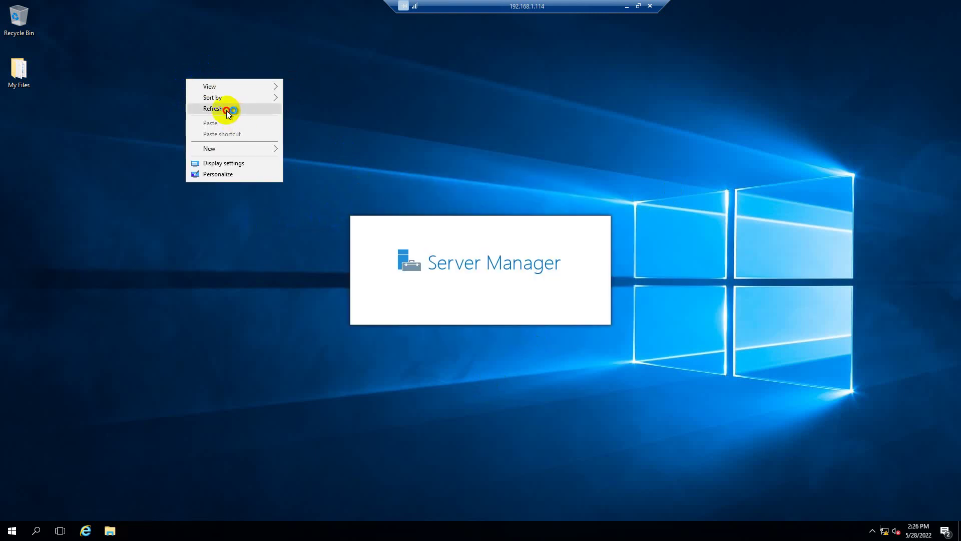
left_click(226, 110)
right_click(176, 71)
left_click(200, 100)
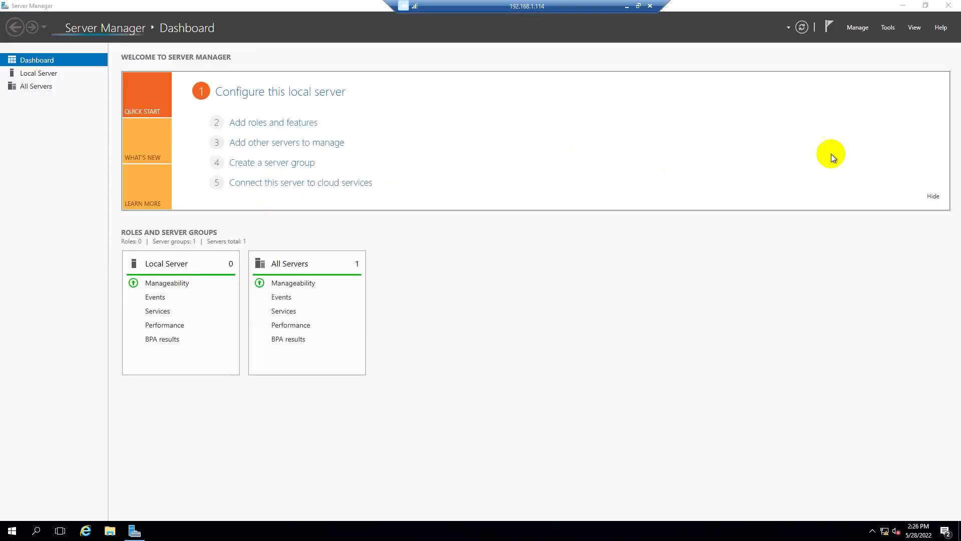
left_click(902, 5)
Refresh the remote desktop and minimize the RDP session back to the local desktop
right_click(199, 75)
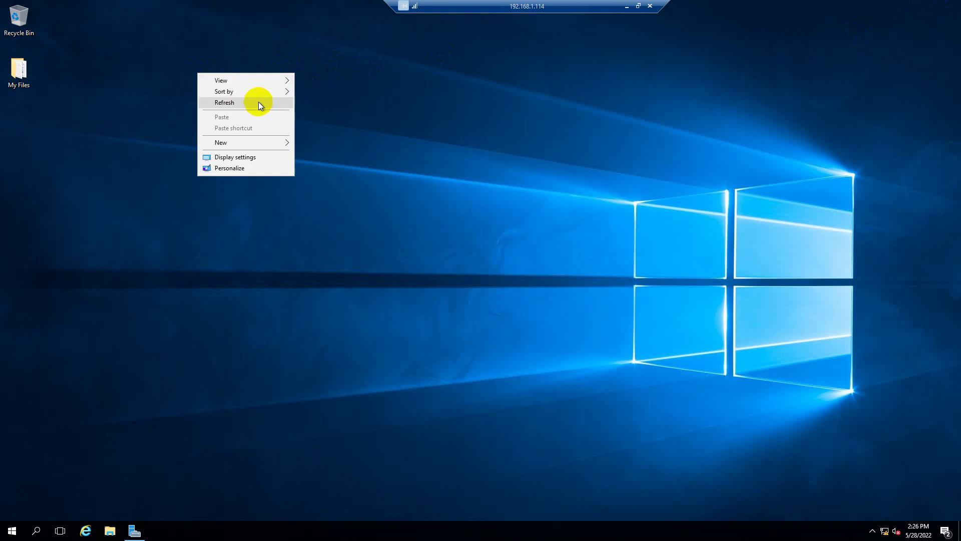
left_click(258, 101)
right_click(161, 45)
left_click(222, 74)
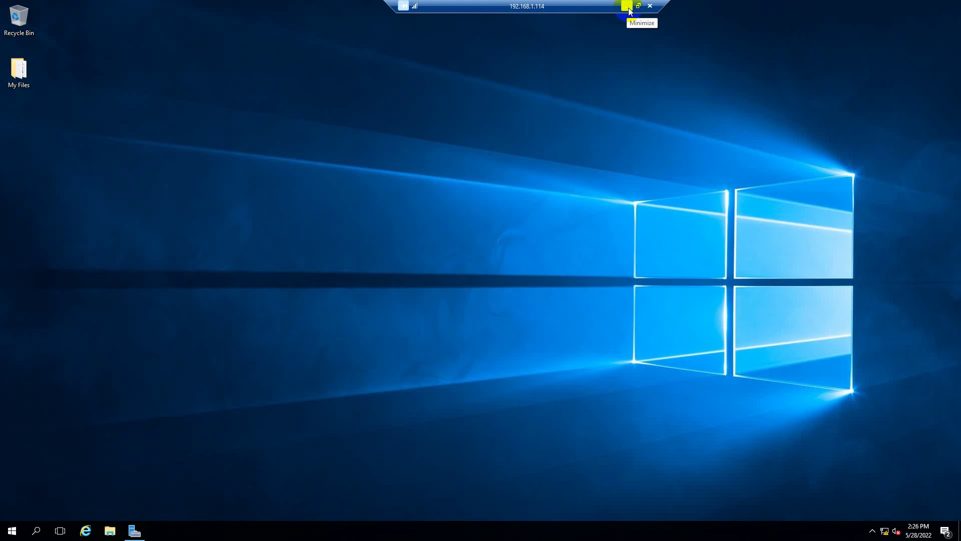
left_click(626, 6)
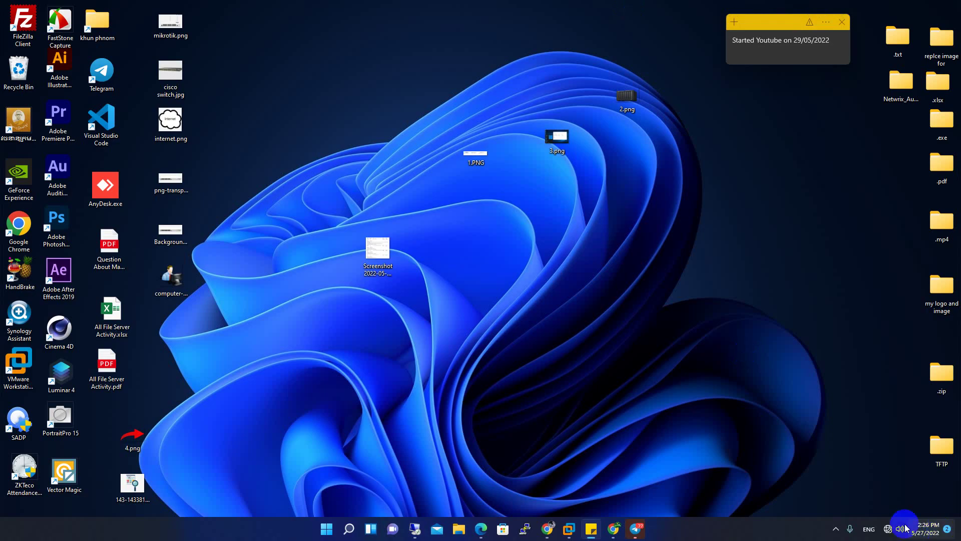
left_click(836, 530)
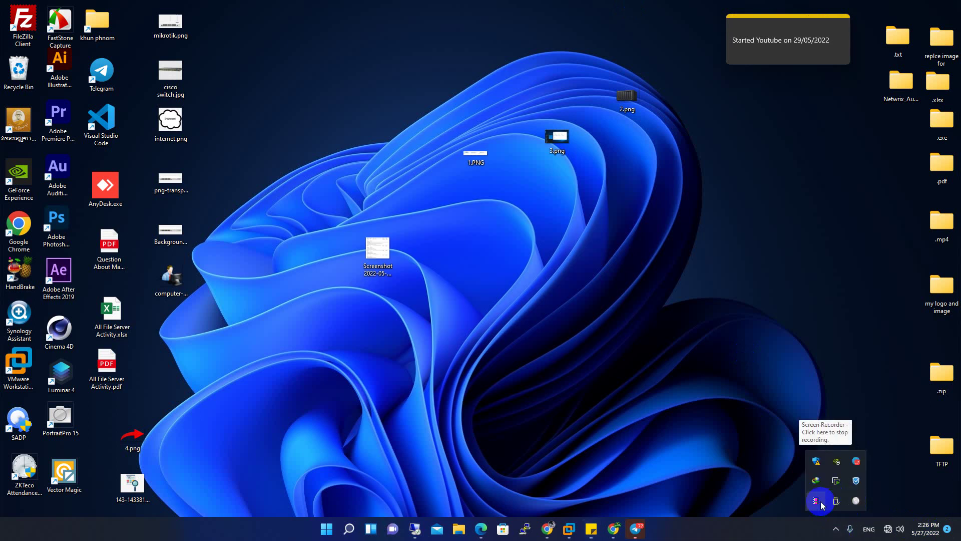